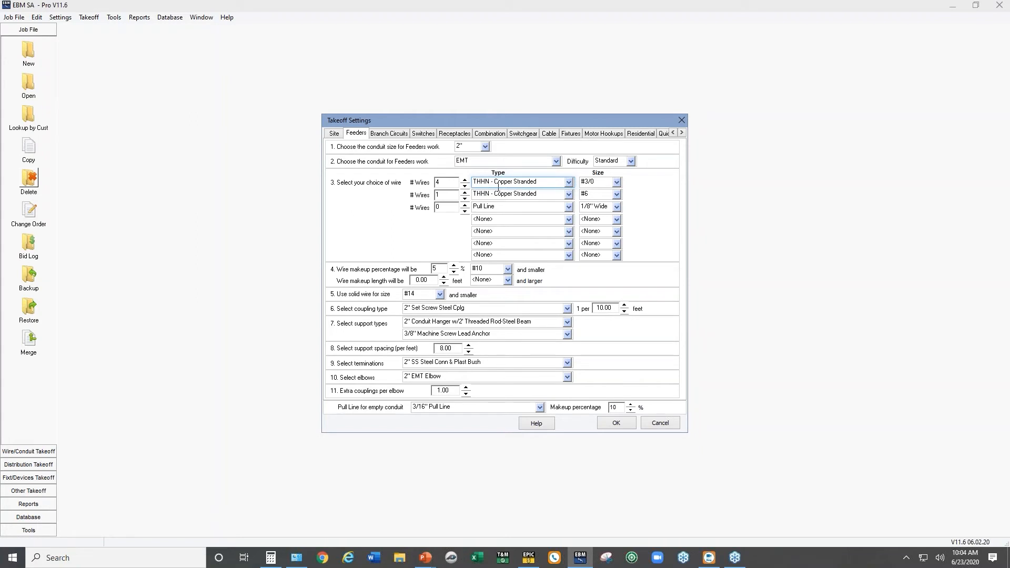
Review the conduit types available for feeders work and accept the takeoff settings
{"action": "left_click", "coordinate": [556, 162]}
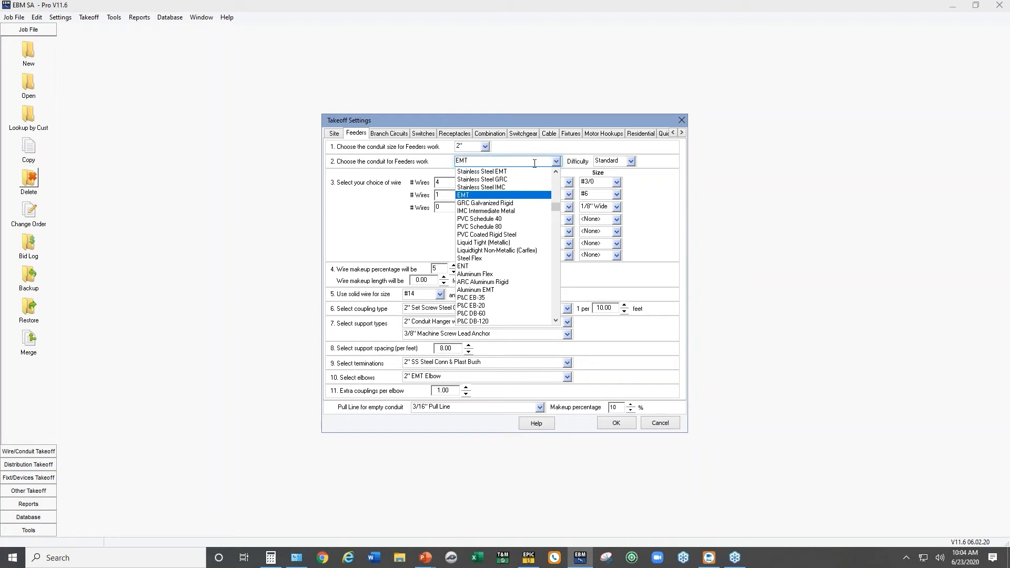
{"action": "left_click", "coordinate": [397, 175]}
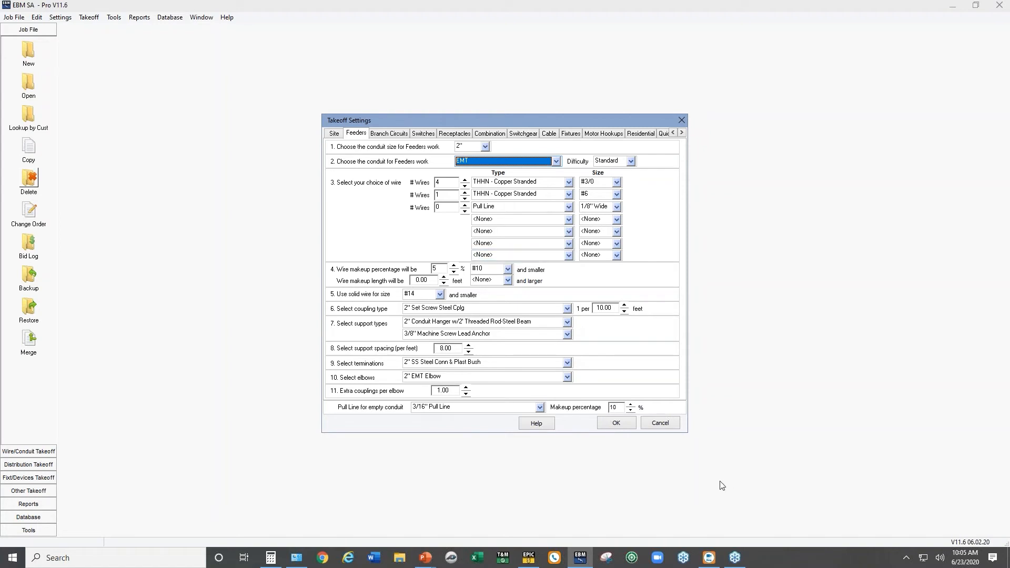
{"action": "left_click", "coordinate": [618, 423]}
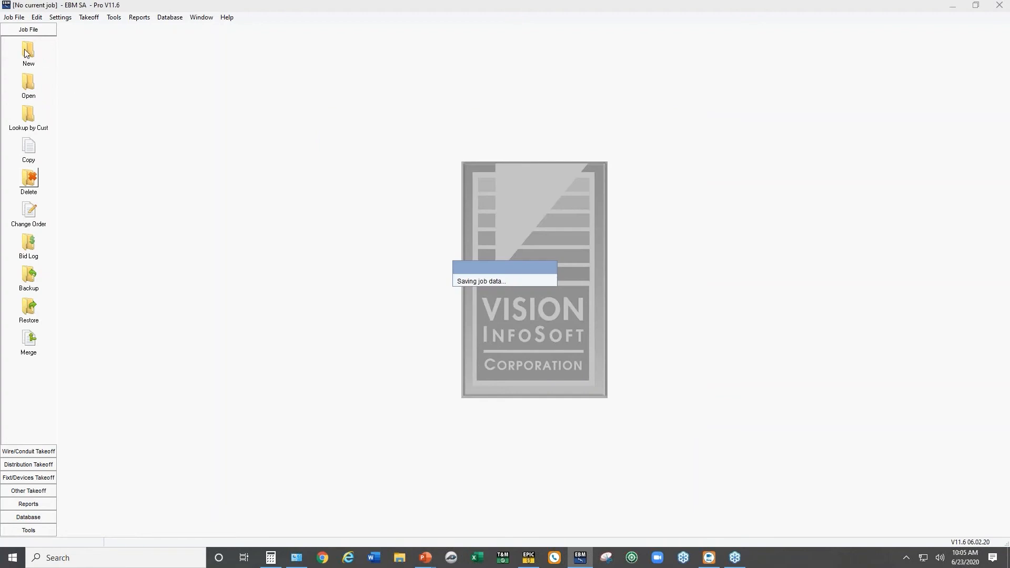
Create a new job named Feeder Webinar
{"action": "left_click", "coordinate": [25, 52]}
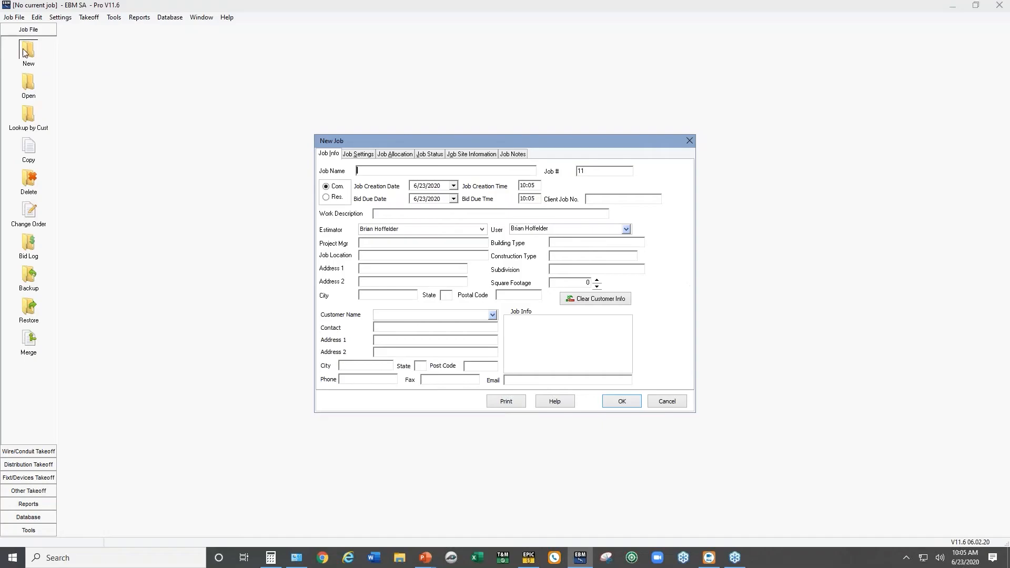
{"action": "type", "text": "Feeer W"}
{"action": "key", "text": "BackSpace"}
{"action": "key", "text": "BackSpace"}
{"action": "key", "text": "BackSpace"}
{"action": "key", "text": "BackSpace"}
{"action": "type", "text": "der Webina"}
{"action": "type", "text": "r"}
{"action": "left_click", "coordinate": [621, 401]}
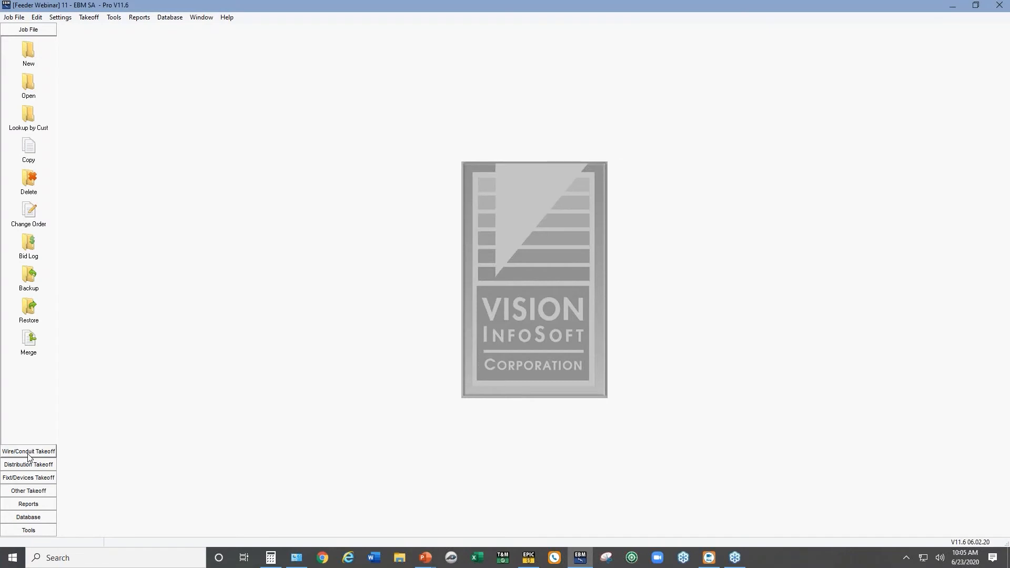
Open the wire and conduit takeoff for feeders and set the designation to P1
{"action": "left_click", "coordinate": [29, 453]}
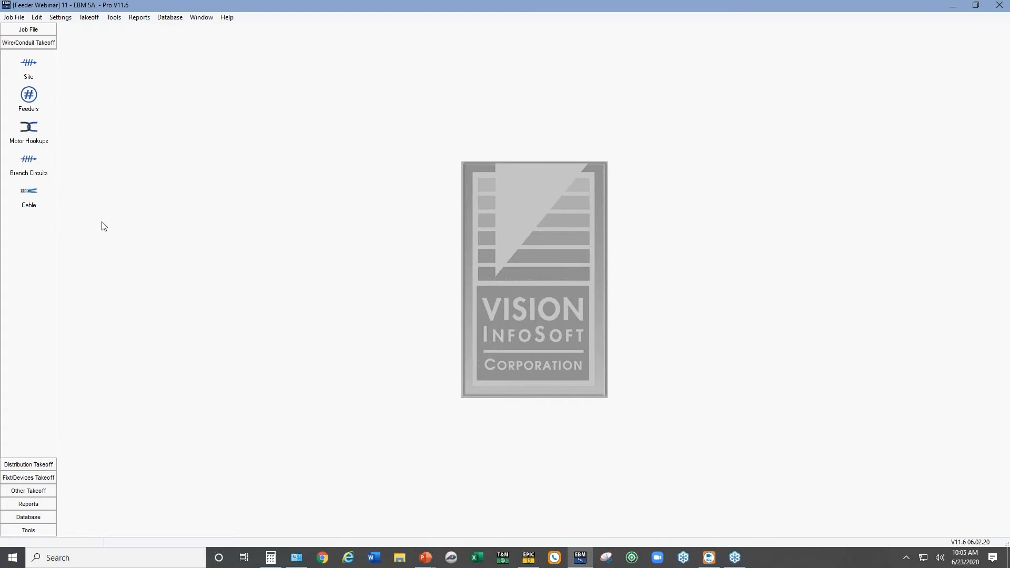
{"action": "left_click", "coordinate": [30, 165]}
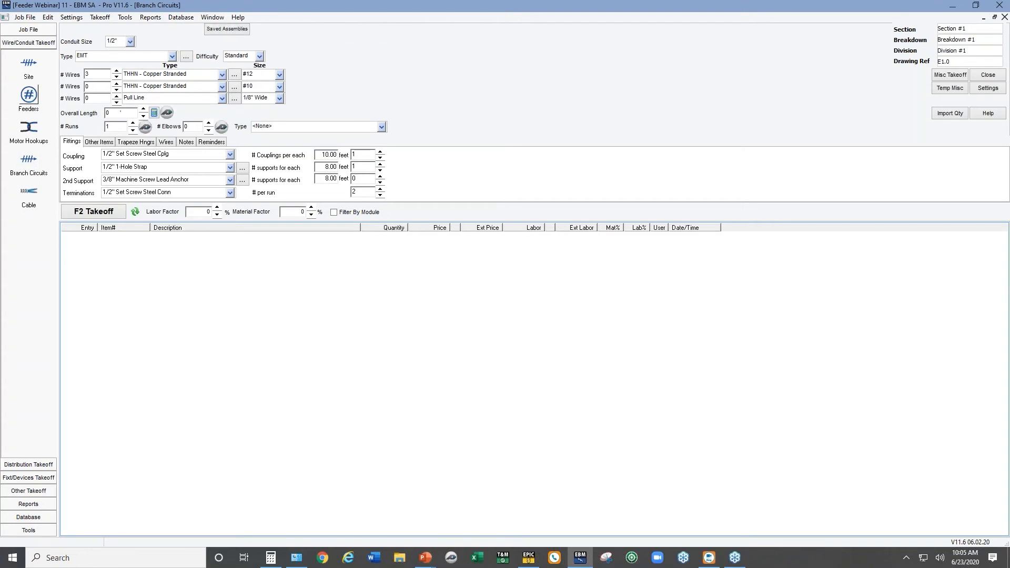
{"action": "left_click", "coordinate": [29, 98]}
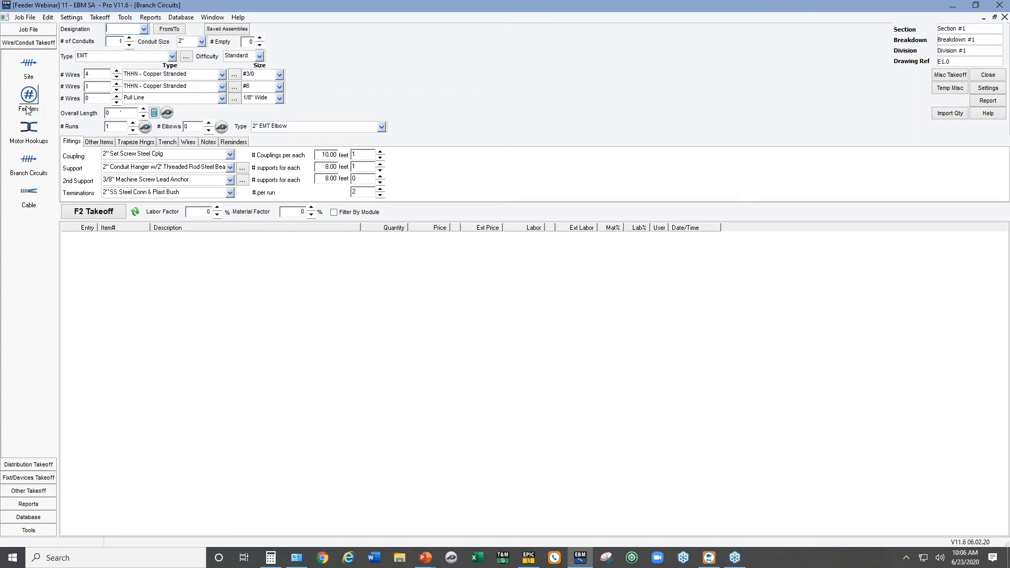
{"action": "type", "text": "P1"}
Add a from/to notation to the P1 feeder, running from MSB to P1
{"action": "left_click", "coordinate": [171, 31]}
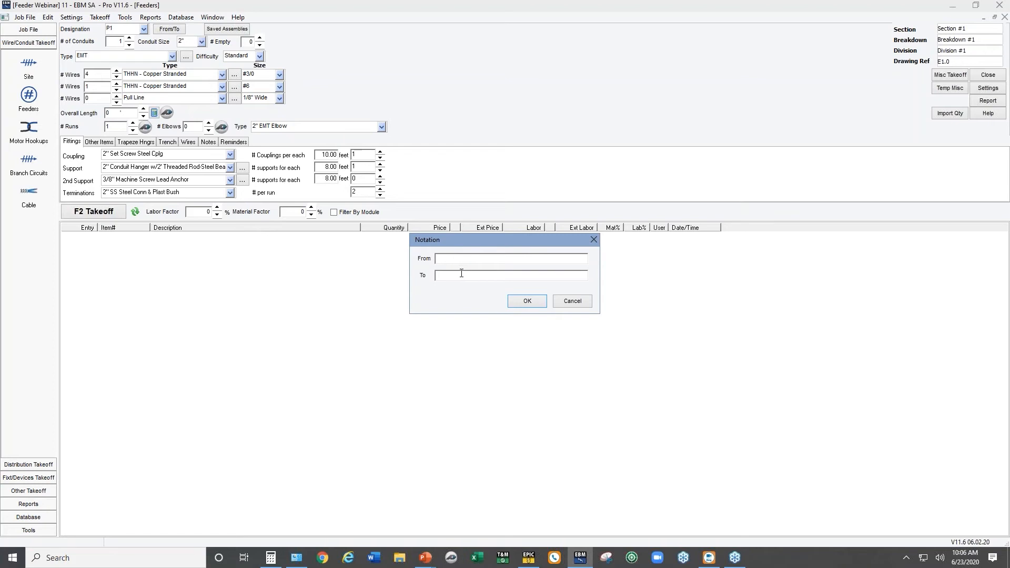
{"action": "type", "text": "ms"}
{"action": "key", "text": "BackSpace"}
{"action": "key", "text": "BackSpace"}
{"action": "type", "text": "MSB"}
{"action": "left_click", "coordinate": [461, 275]}
{"action": "type", "text": "P1"}
{"action": "left_click", "coordinate": [526, 301]}
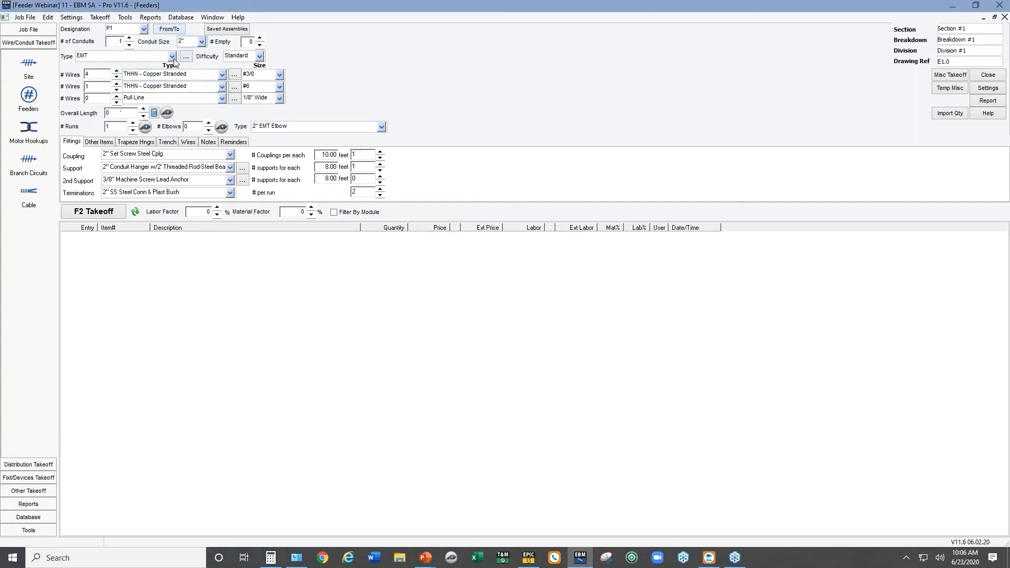
Set the feeder's four main wires to size #4/0 and the single additional wire to #4
{"action": "left_click", "coordinate": [279, 74]}
{"action": "left_click", "coordinate": [264, 178]}
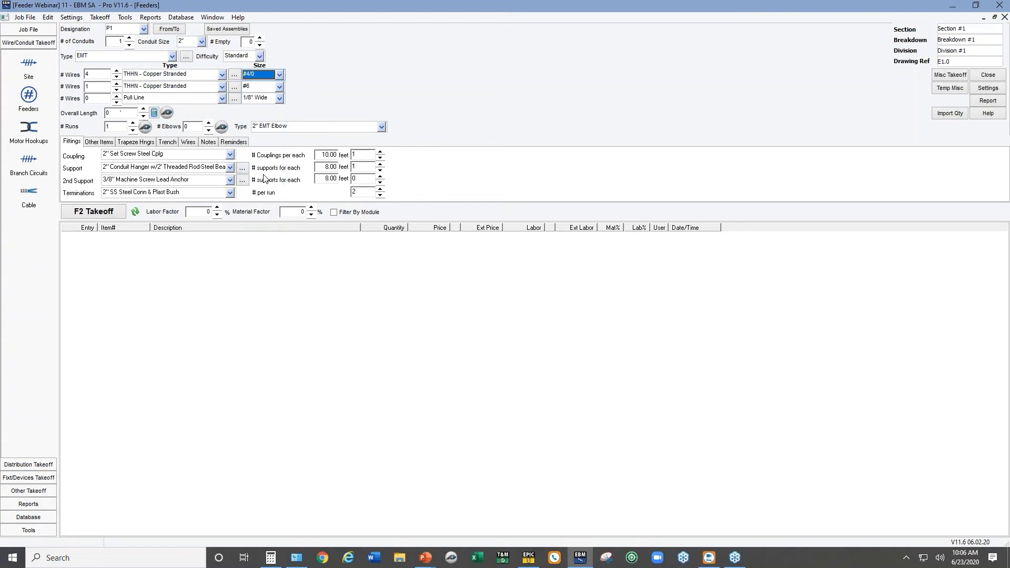
{"action": "left_click", "coordinate": [279, 87]}
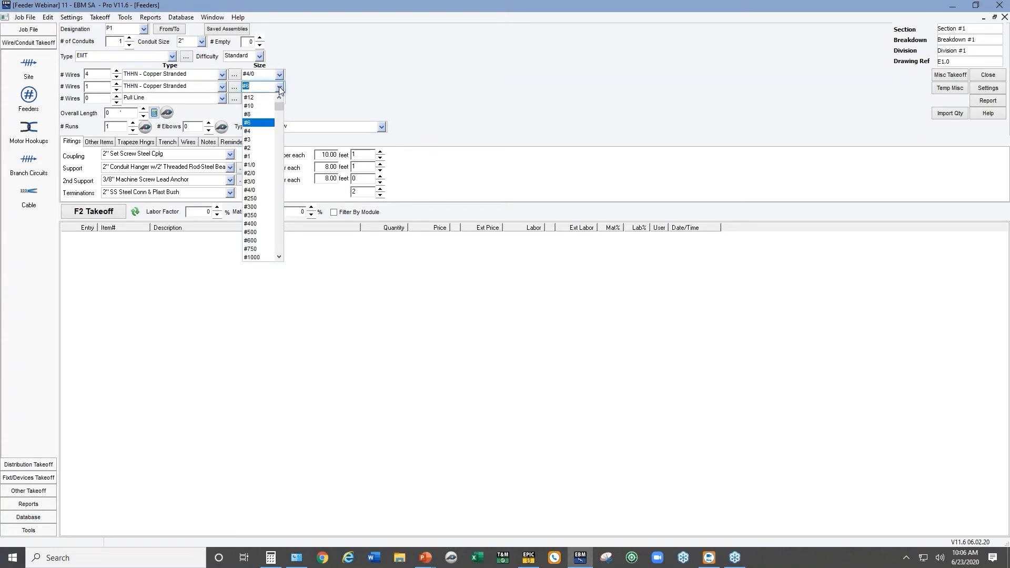
{"action": "left_click", "coordinate": [250, 131]}
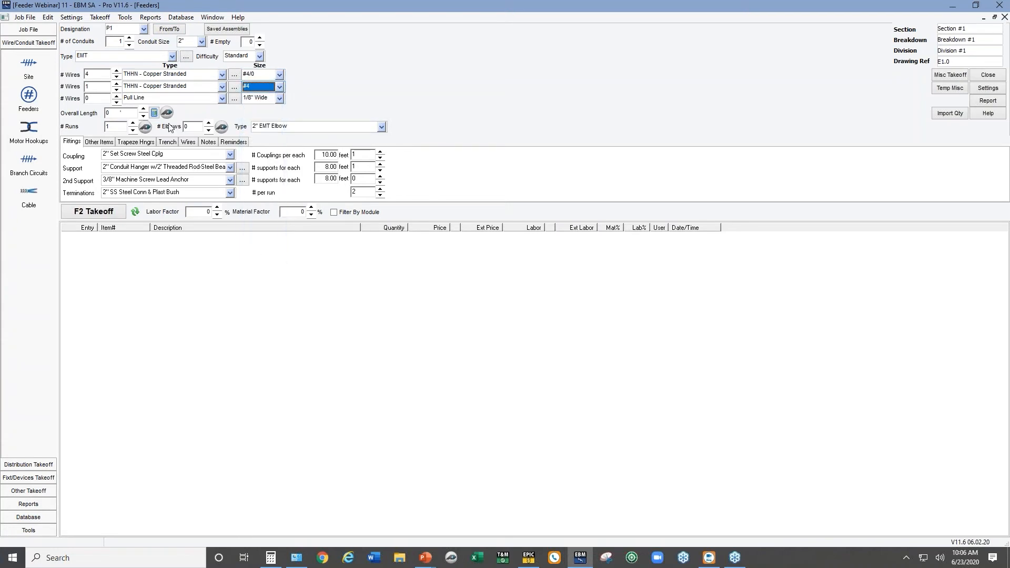
Set the feeder's overall length to 150 feet and its number of elbows to 3
{"action": "left_click", "coordinate": [120, 113]}
{"action": "type", "text": "150"}
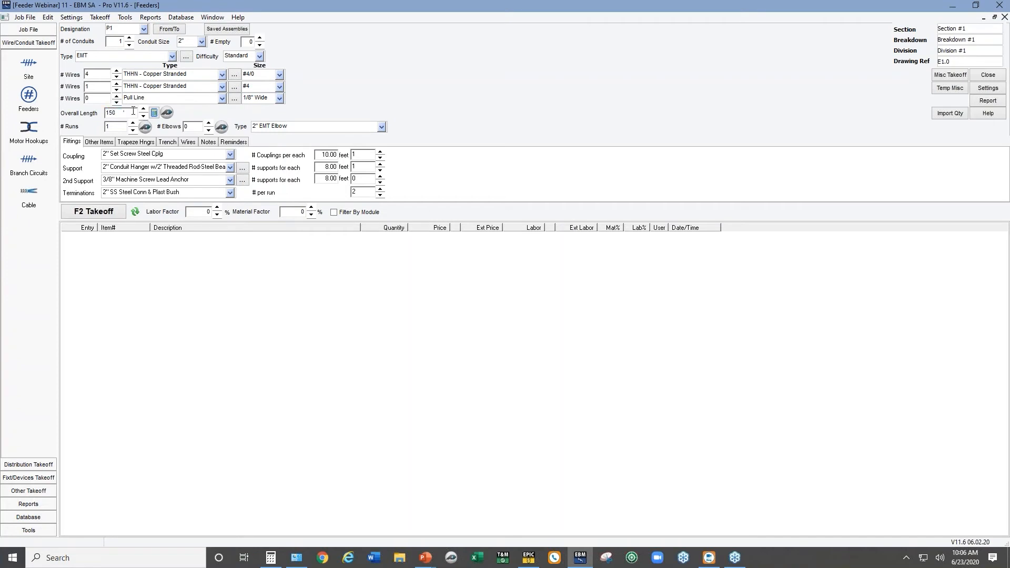
{"action": "left_click", "coordinate": [209, 123]}
Look over the feeder's difficulty options, and try a labor factor of 20% before clearing it
{"action": "left_click", "coordinate": [260, 57]}
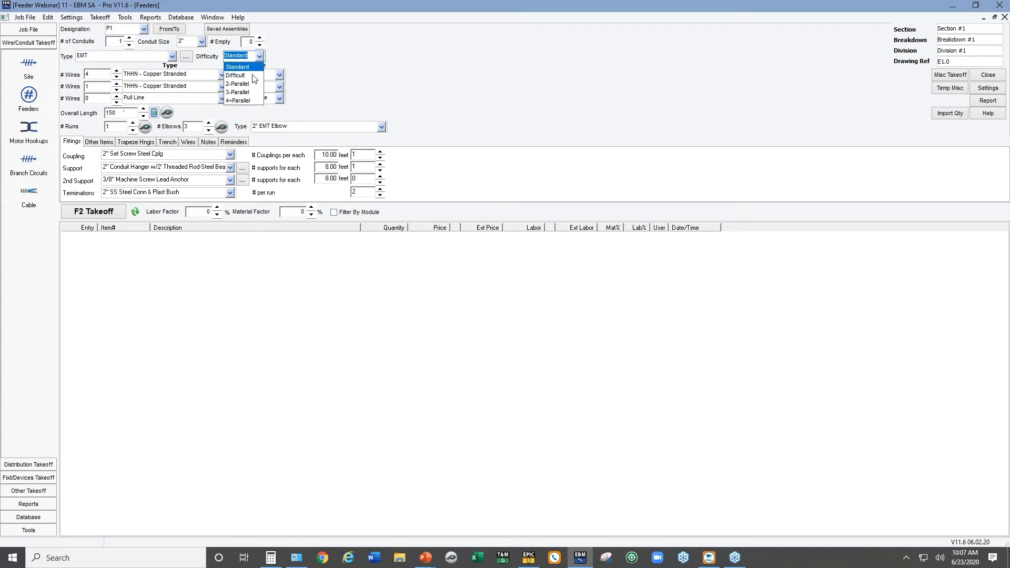
{"action": "left_click", "coordinate": [317, 68]}
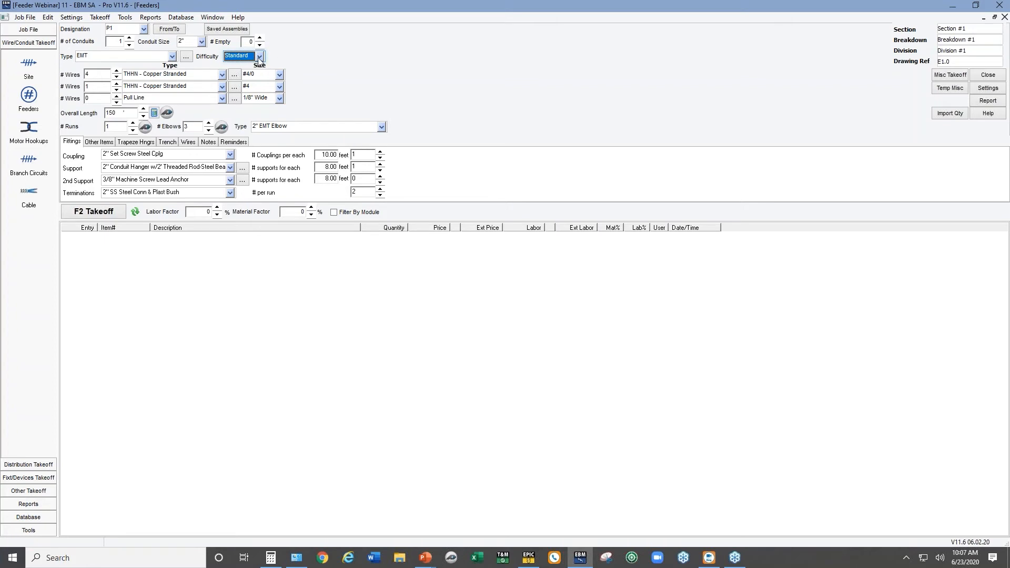
{"action": "left_click", "coordinate": [204, 213]}
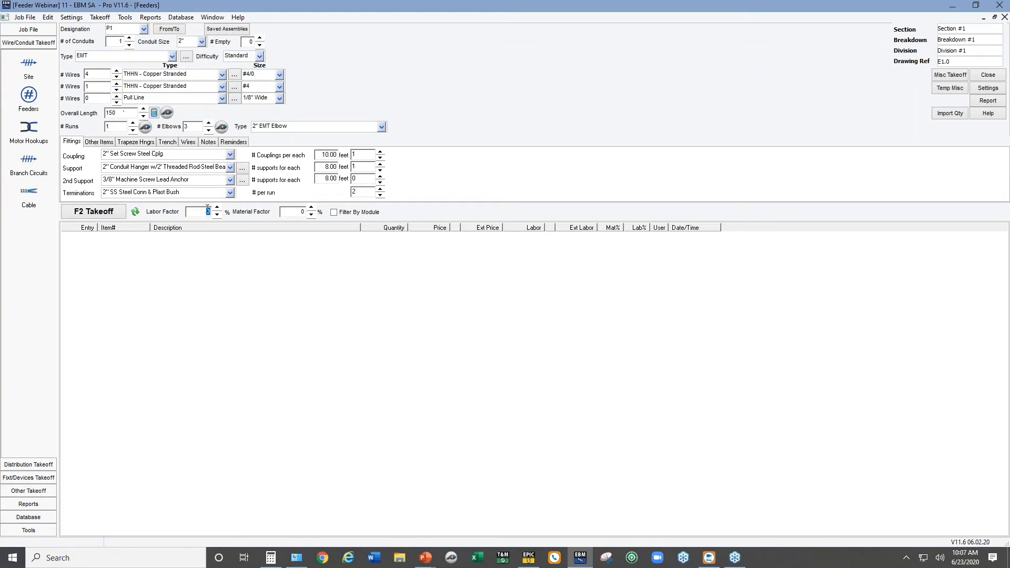
{"action": "left_click", "coordinate": [259, 57]}
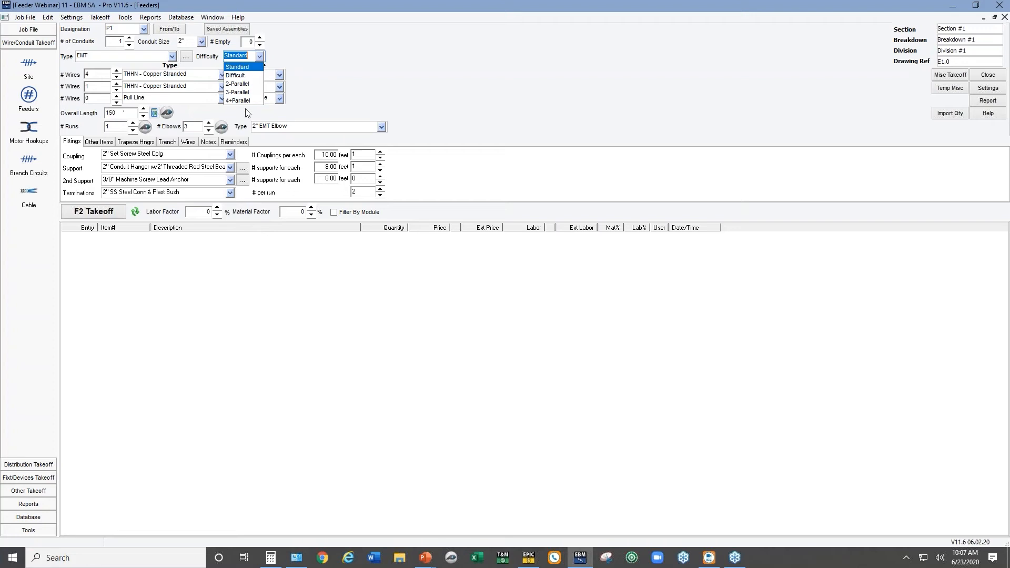
{"action": "left_click", "coordinate": [194, 213]}
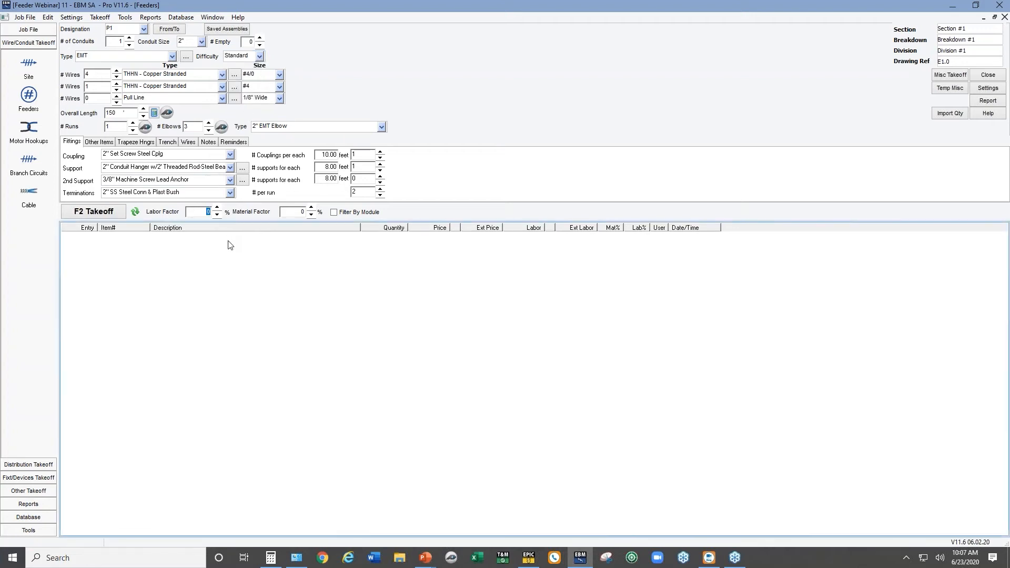
{"action": "type", "text": "20"}
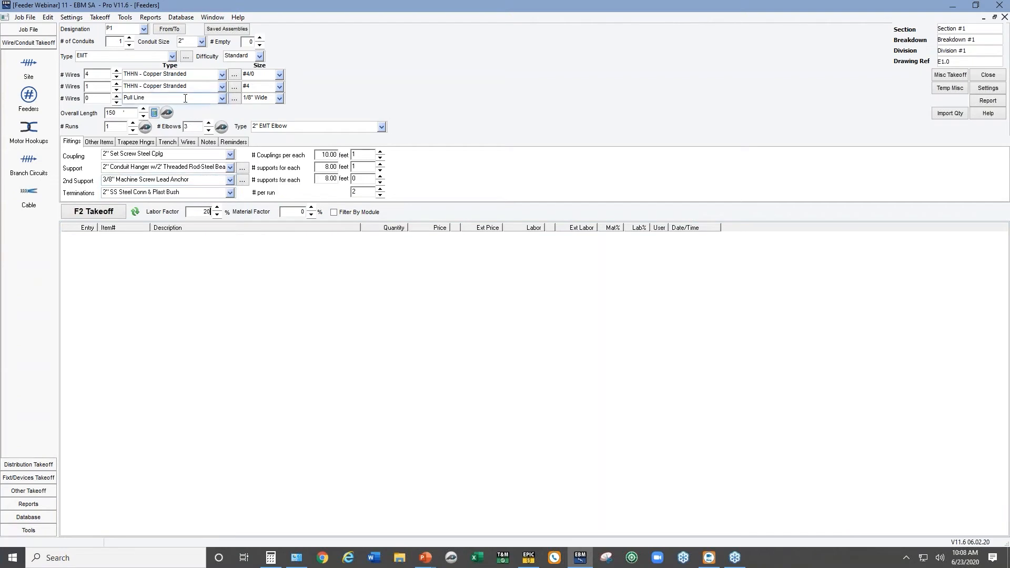
{"action": "key", "text": "BackSpace"}
Try to take off the P1 feeder, return to correct the wire fill, and set the conduit size to 2-1/2"
{"action": "left_click", "coordinate": [107, 216]}
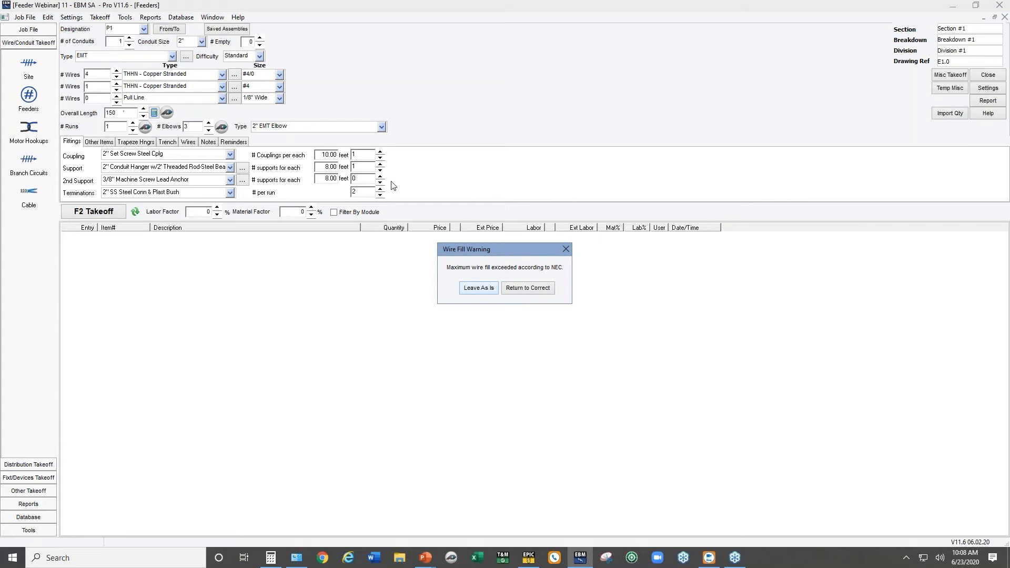
{"action": "left_click", "coordinate": [528, 288]}
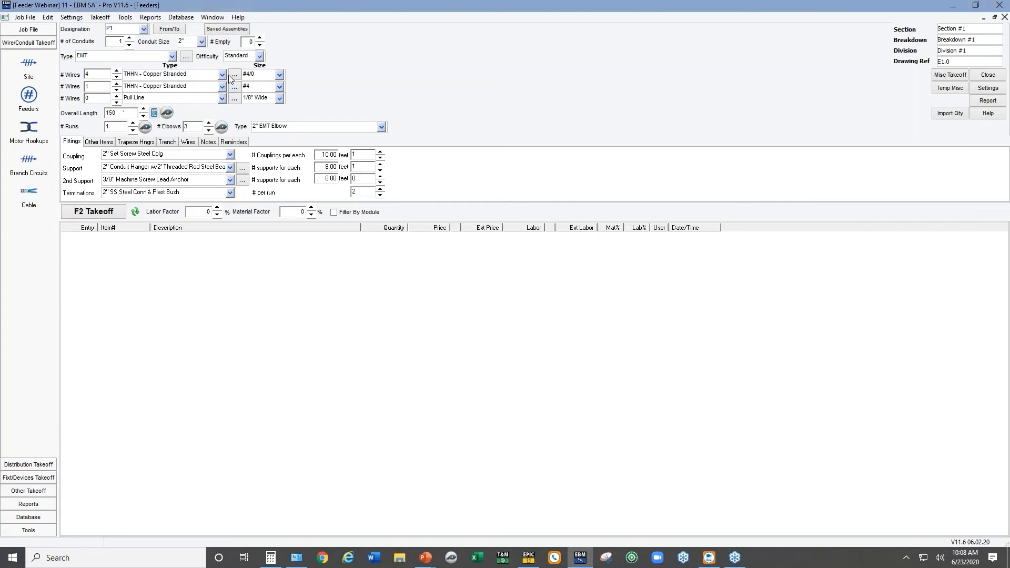
{"action": "left_click", "coordinate": [202, 41]}
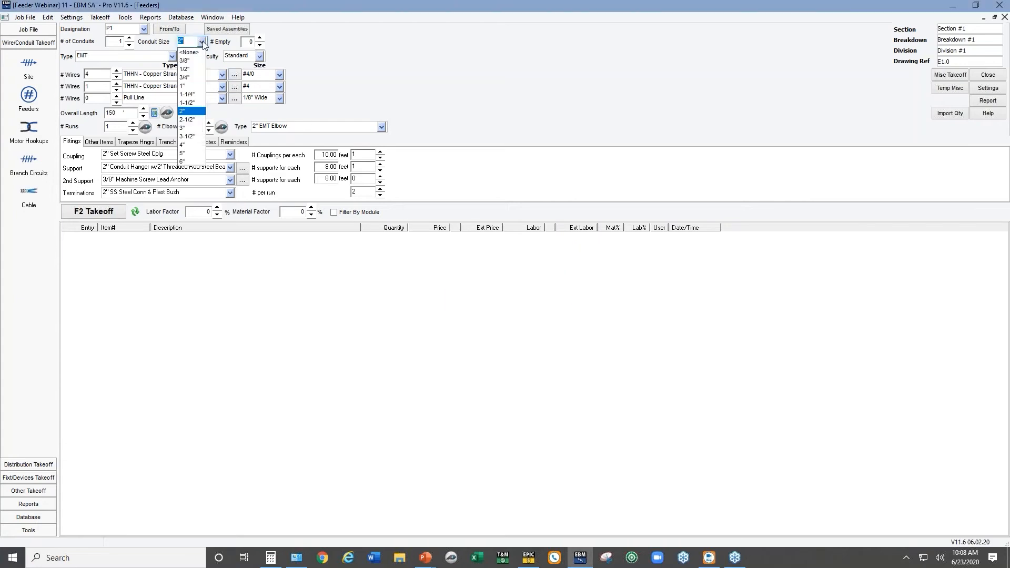
{"action": "left_click", "coordinate": [189, 120]}
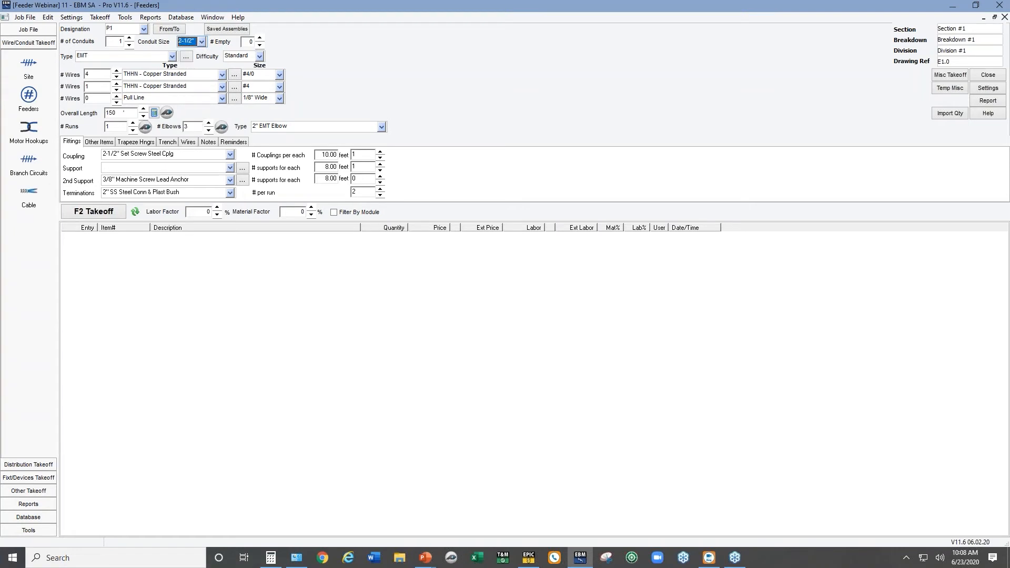
Take off the P1 feeder with a makeup length of 10 per wire, per run
{"action": "left_click", "coordinate": [110, 209]}
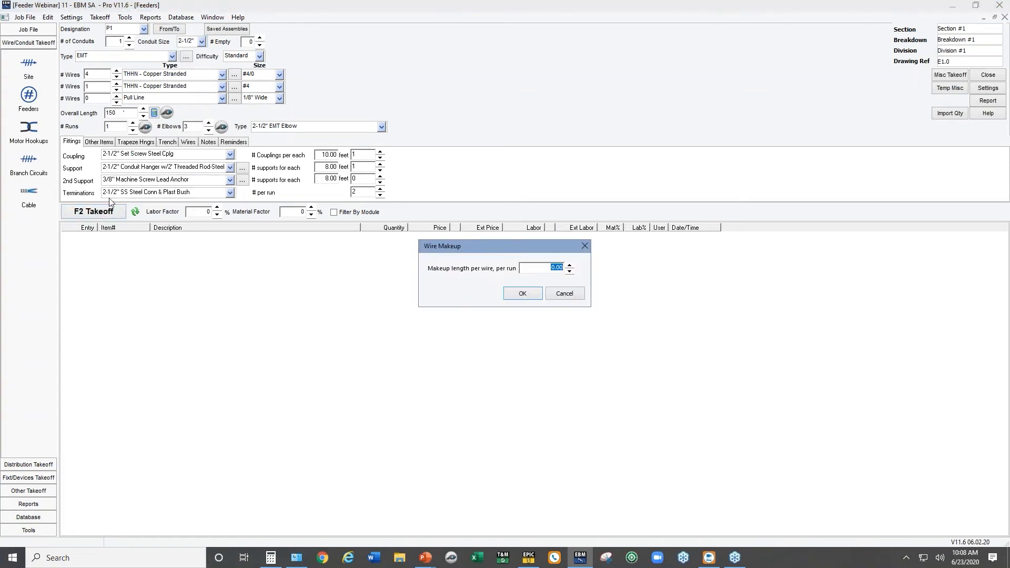
{"action": "type", "text": "10"}
{"action": "key", "text": "Return"}
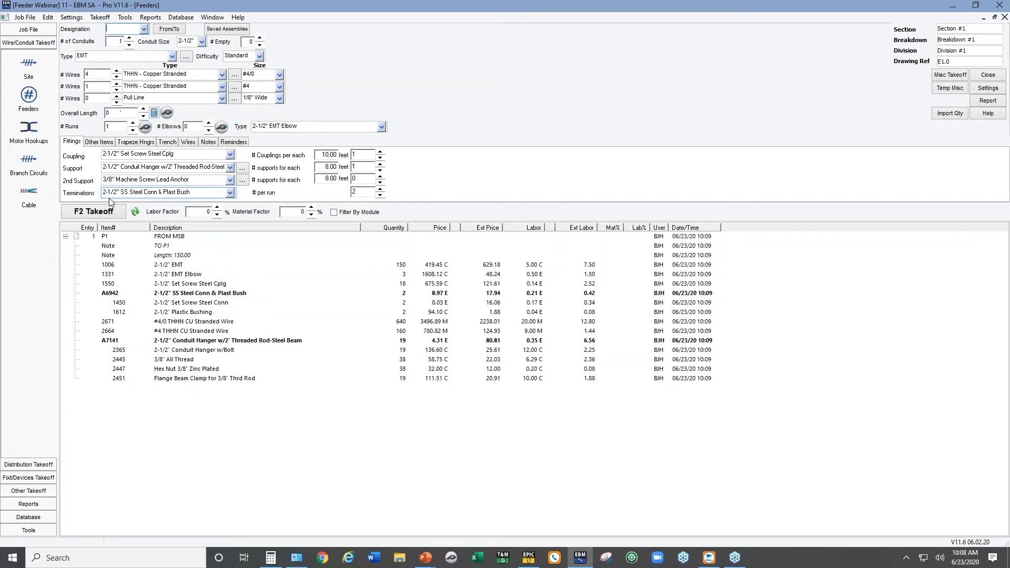
Open the site takeoff and set the designation to MSB
{"action": "left_click", "coordinate": [29, 64]}
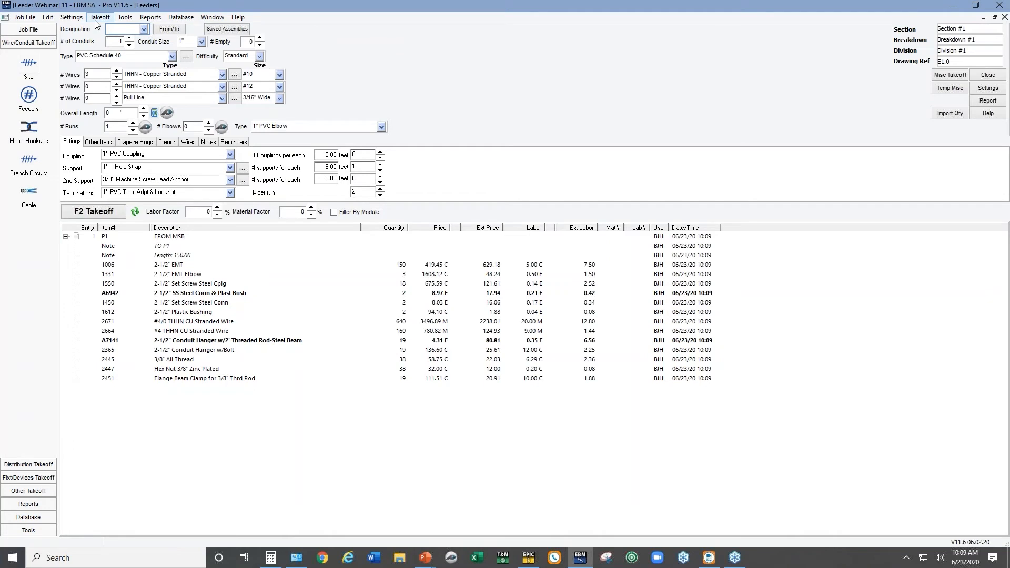
{"action": "type", "text": "MSB"}
{"action": "key", "text": "Tab"}
Add a from/to notation to the MSB site run, from XFM to MSB
{"action": "left_click", "coordinate": [173, 32]}
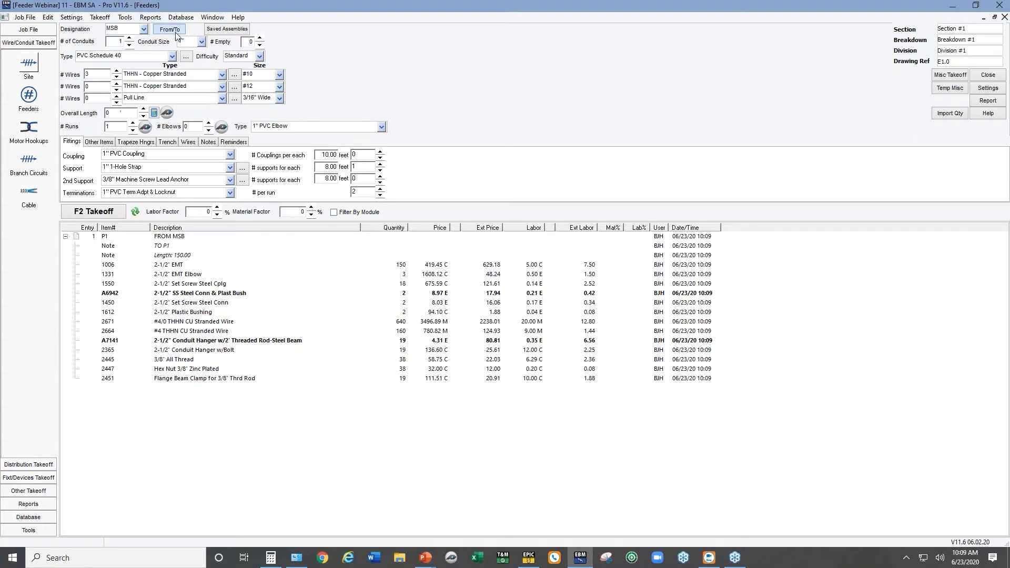
{"action": "type", "text": "XM"}
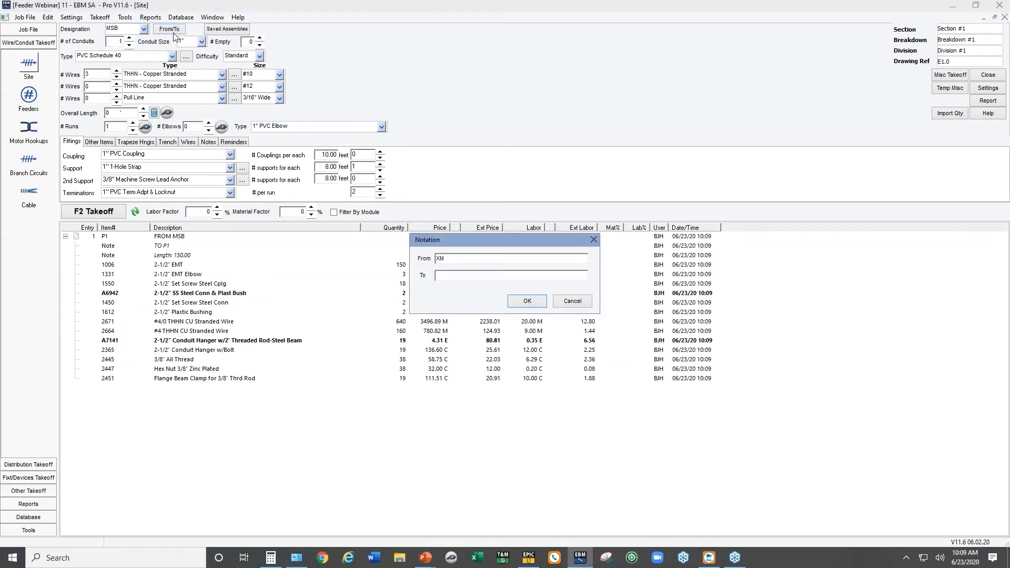
{"action": "key", "text": "BackSpace"}
{"action": "type", "text": "FM"}
{"action": "type", "text": "MSB"}
{"action": "left_click", "coordinate": [528, 302]}
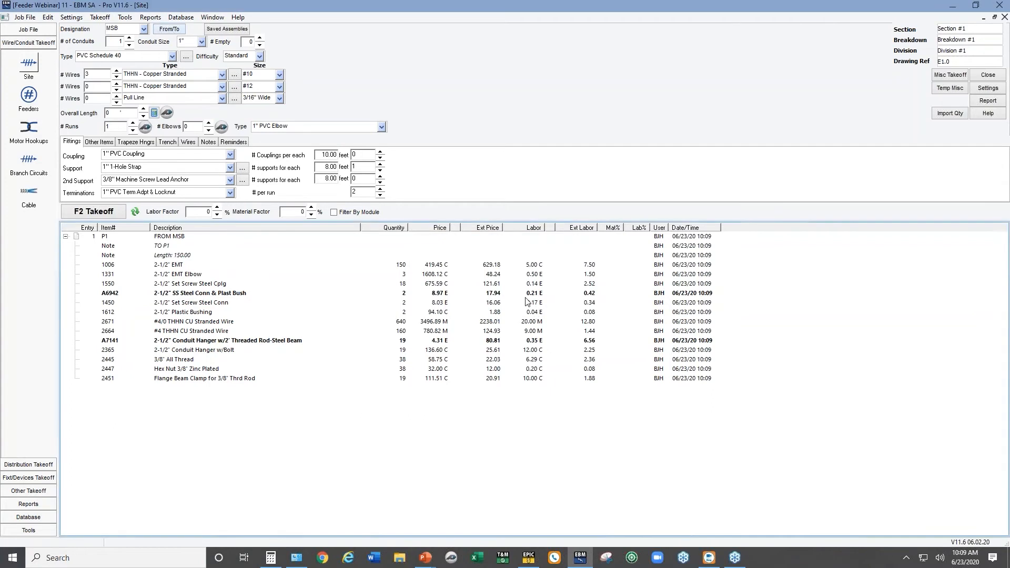
Set the MSB site run to three 4" conduits with one empty, and check the site takeoff settings for the pull line
{"action": "left_click", "coordinate": [130, 39]}
{"action": "left_click", "coordinate": [129, 40]}
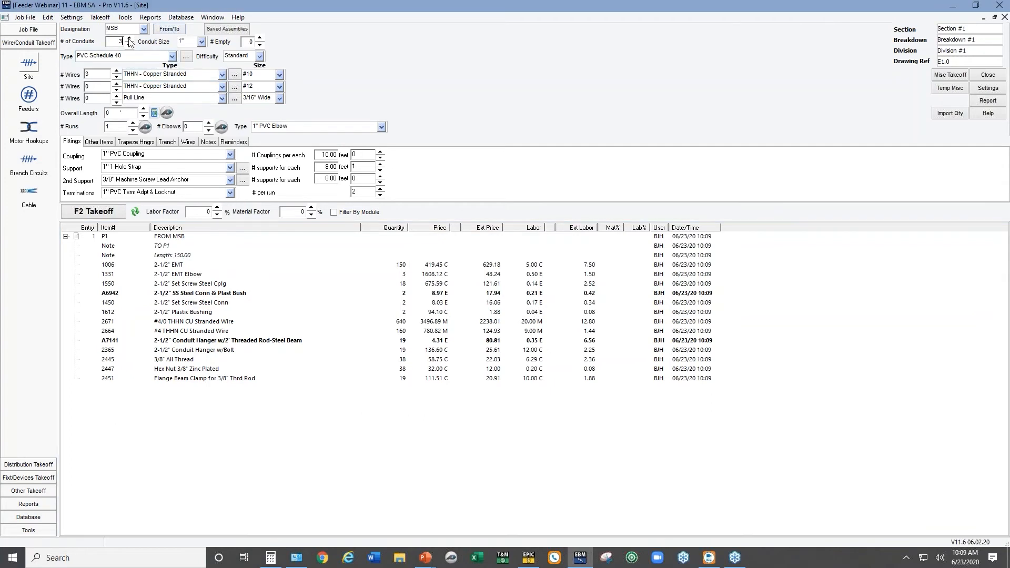
{"action": "left_click", "coordinate": [202, 42]}
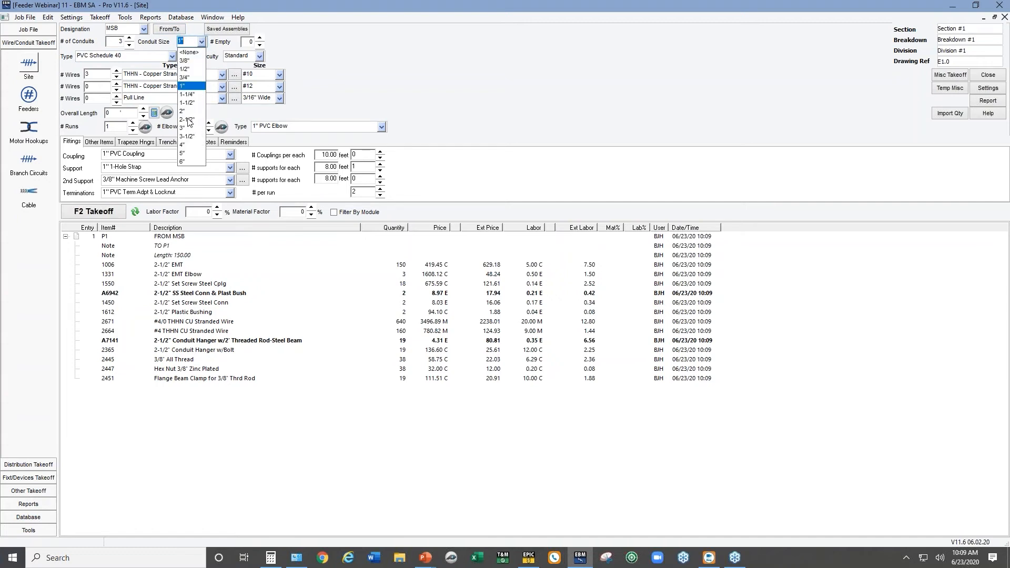
{"action": "left_click", "coordinate": [187, 145]}
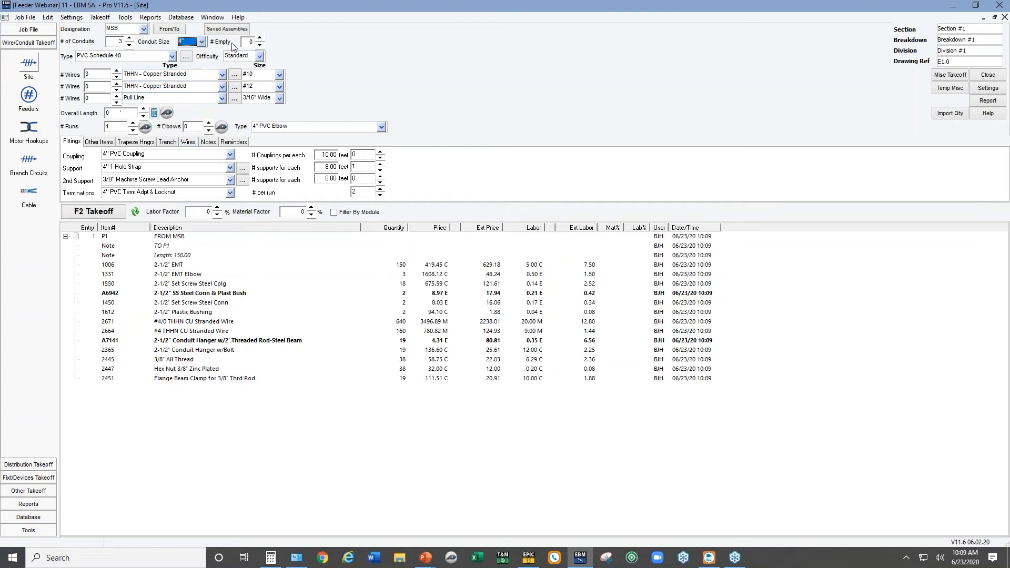
{"action": "left_click", "coordinate": [259, 39]}
{"action": "left_click", "coordinate": [978, 92]}
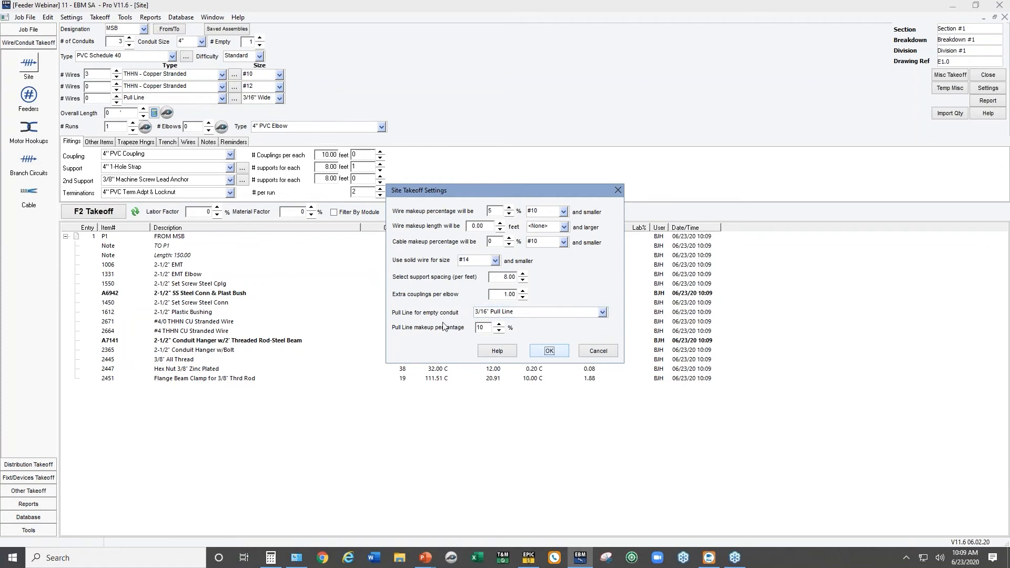
{"action": "left_click", "coordinate": [552, 352]}
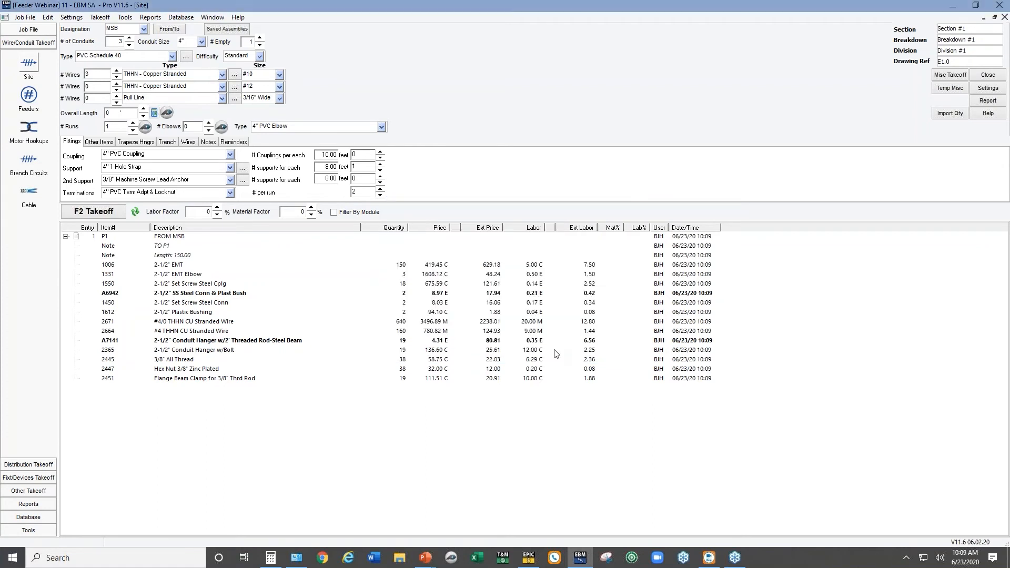
Set the MSB run to four #500 THHN copper stranded wires with an overall length of 80 feet
{"action": "left_click", "coordinate": [116, 71]}
{"action": "left_click", "coordinate": [279, 74]}
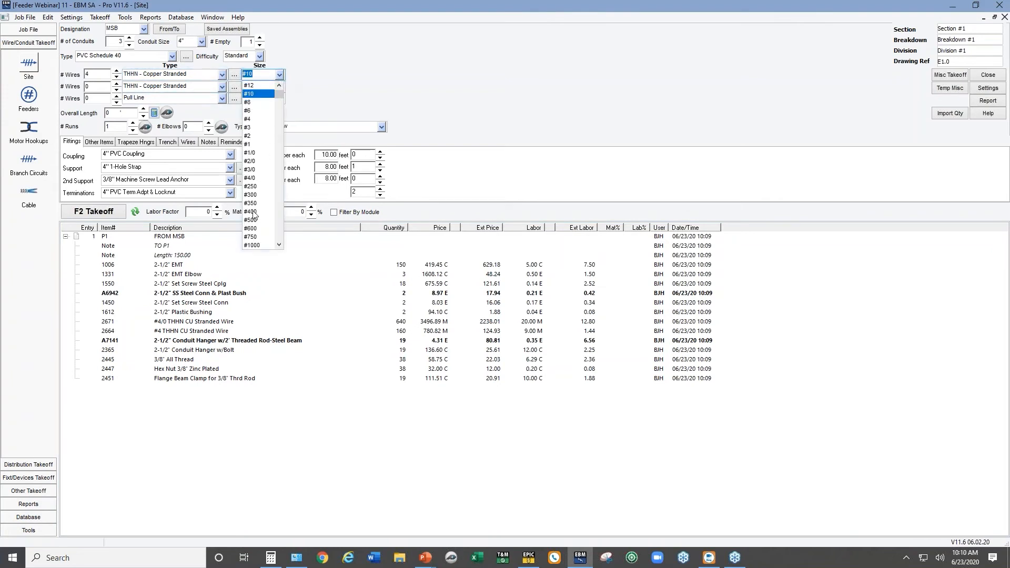
{"action": "left_click", "coordinate": [254, 221]}
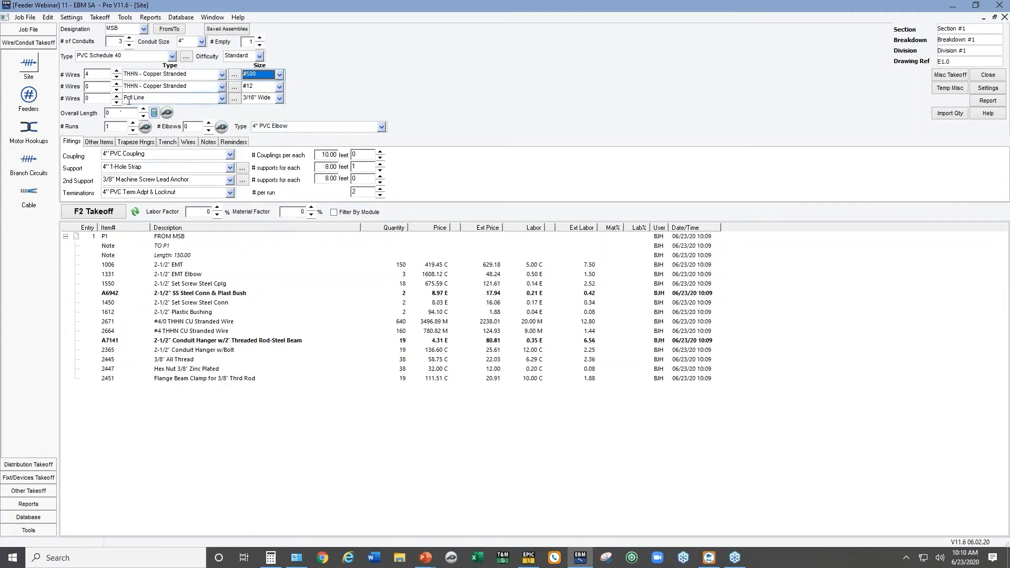
{"action": "left_click_drag", "start_coordinate": [122, 112], "coordinate": [106, 113]}
{"action": "type", "text": "80"}
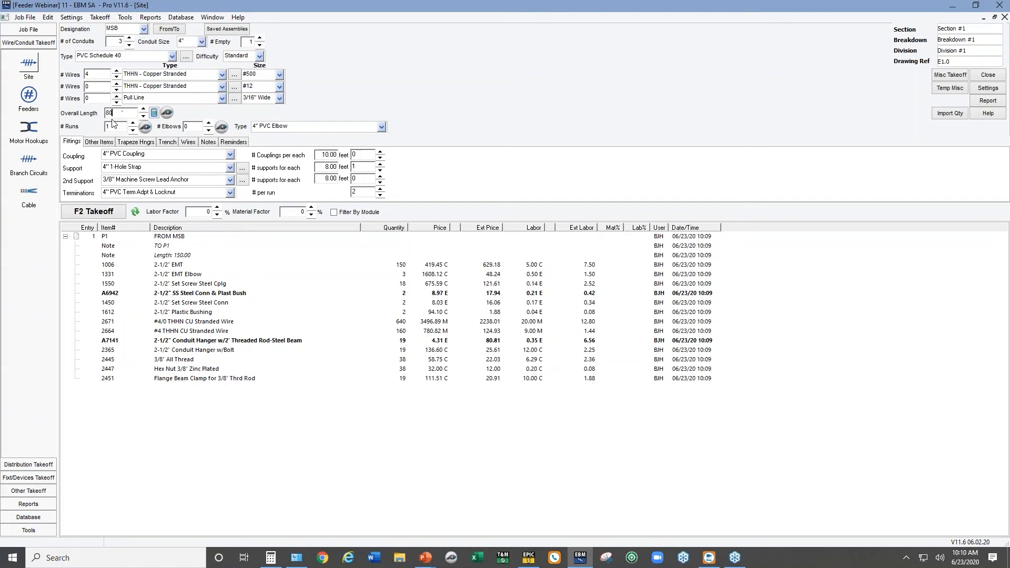
Set the MSB run to two elbows of type 4" PVC Elbow (48" Radius)
{"action": "left_click", "coordinate": [209, 124]}
{"action": "left_click", "coordinate": [209, 124]}
{"action": "left_click", "coordinate": [208, 125]}
{"action": "left_click", "coordinate": [209, 129]}
{"action": "left_click", "coordinate": [315, 126]}
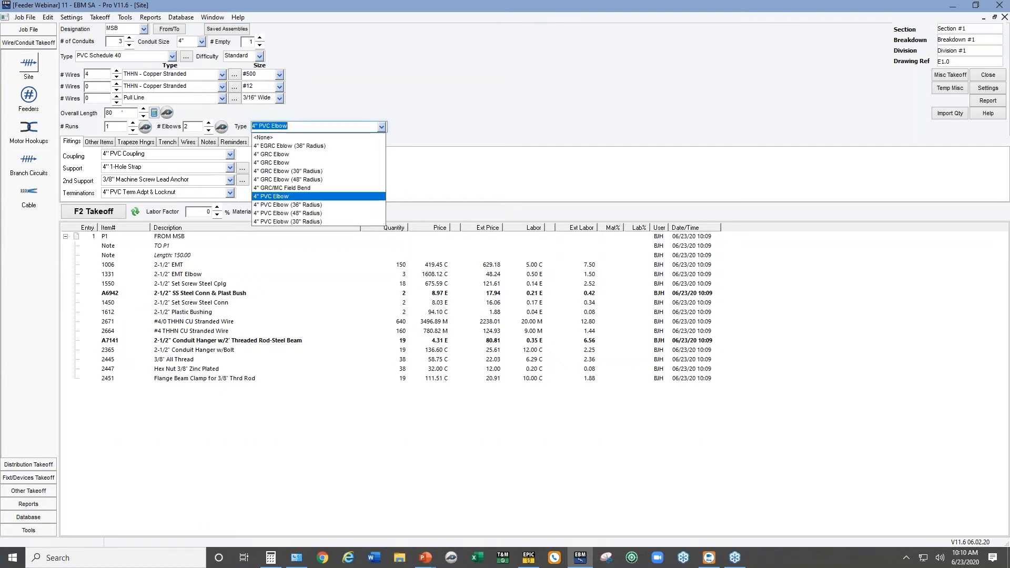
{"action": "left_click", "coordinate": [286, 214]}
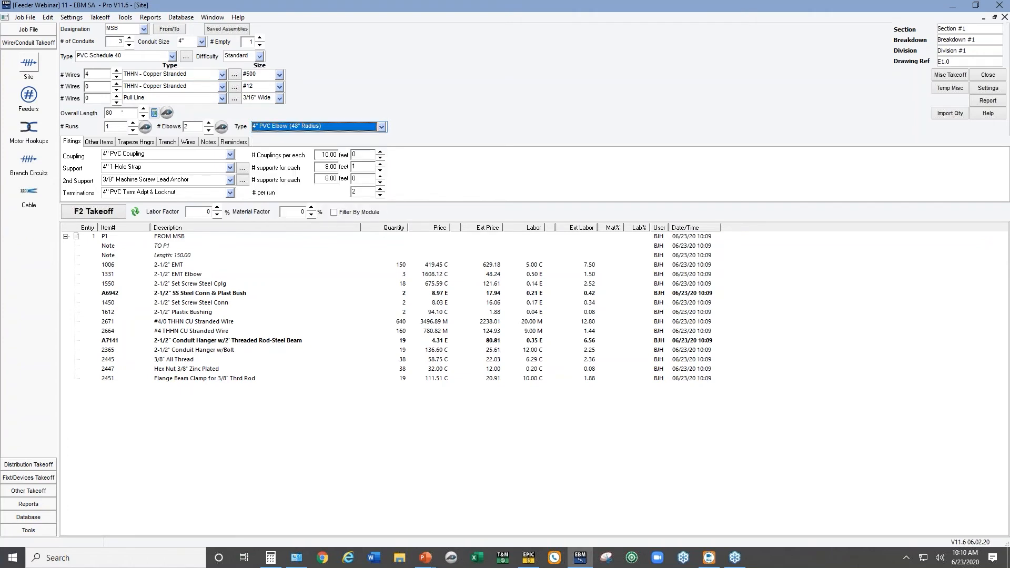
Set the number of 4" 1-Hole Strap supports to 0 and change the terminations to 4" PVC Bell End
{"action": "left_click", "coordinate": [382, 170]}
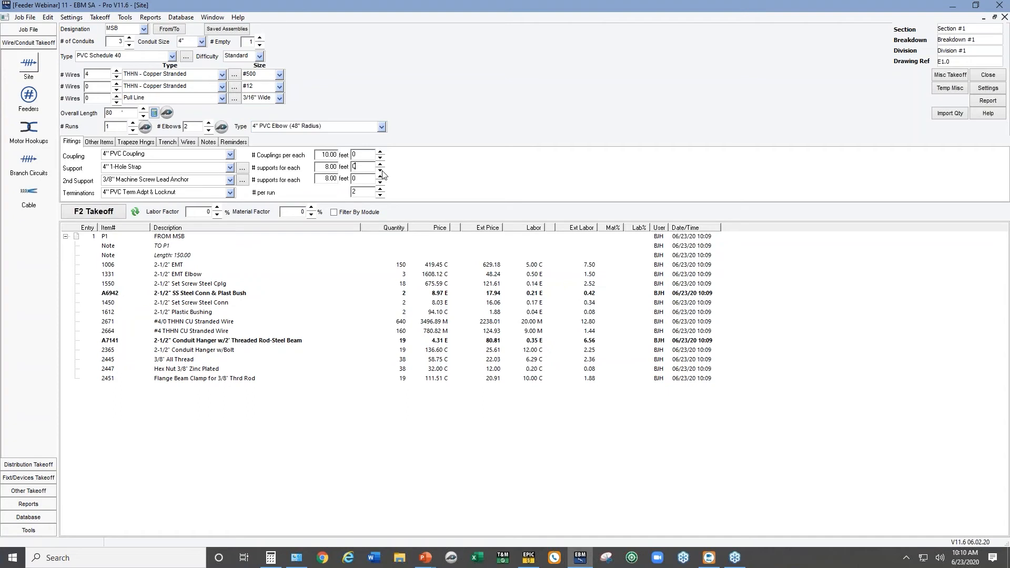
{"action": "left_click", "coordinate": [231, 167]}
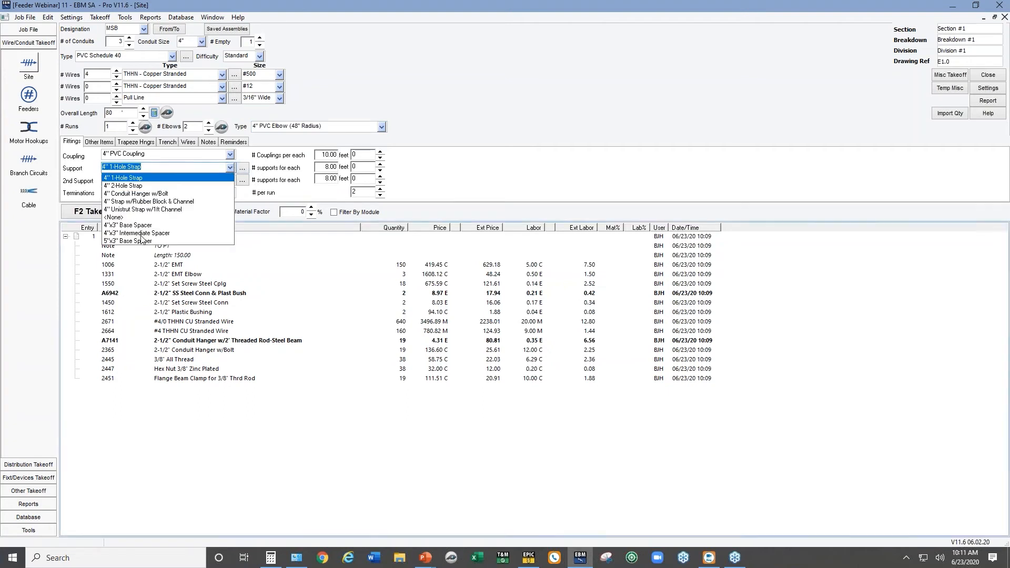
{"action": "left_click", "coordinate": [439, 123]}
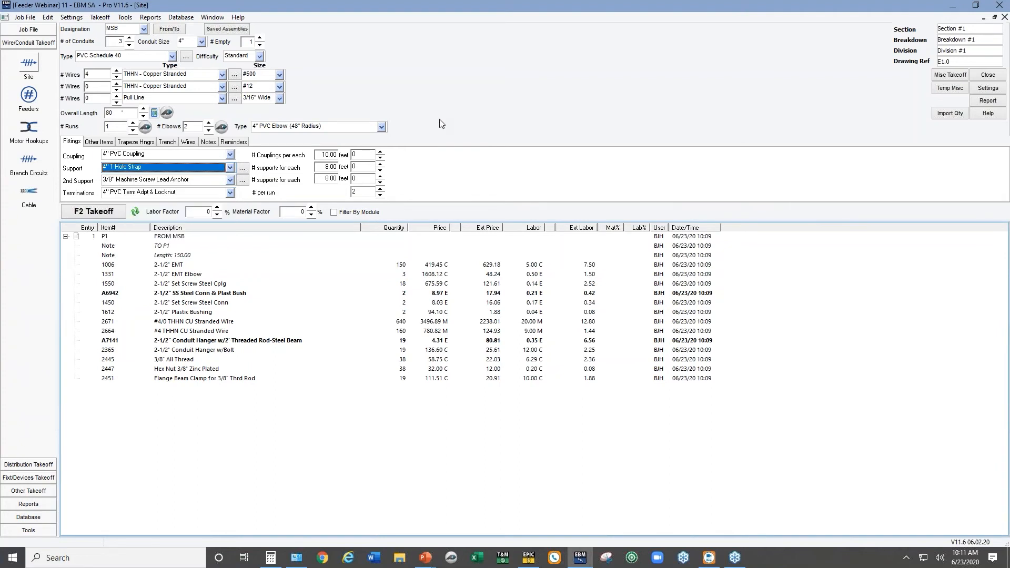
{"action": "left_click", "coordinate": [230, 194]}
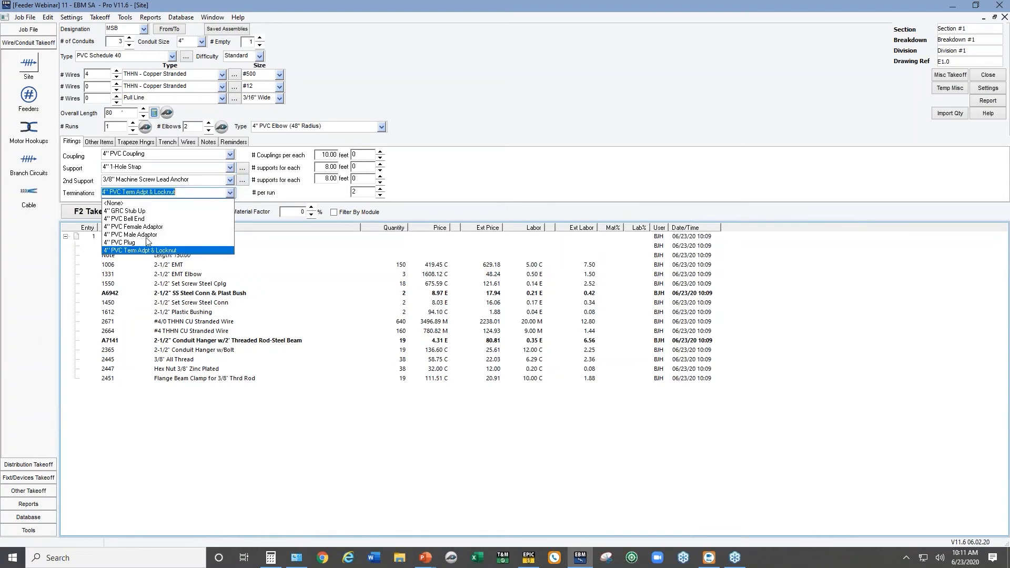
{"action": "left_click", "coordinate": [121, 219]}
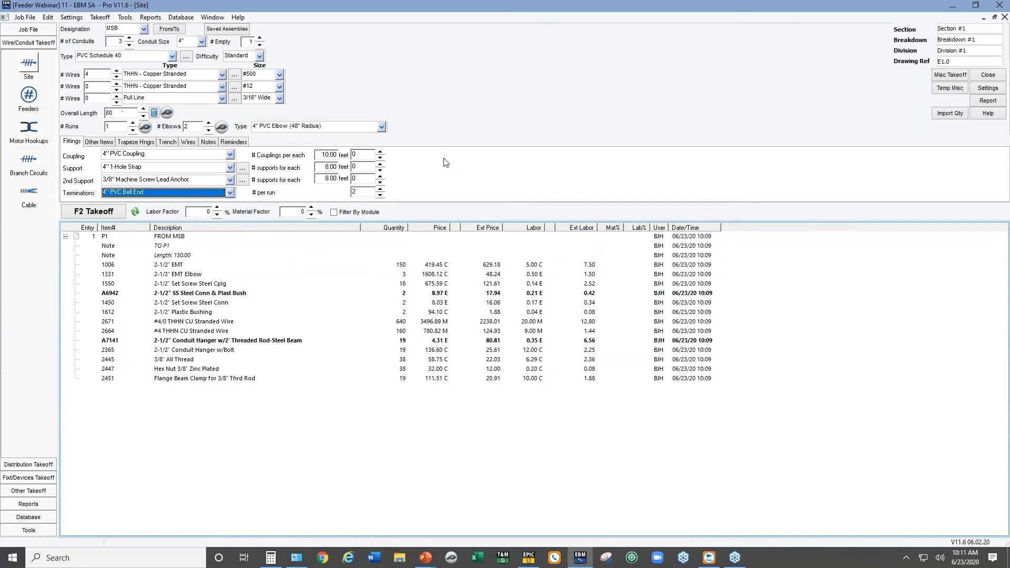
Add the 24"Wx48"D Trench-Back Hoe excavation item to the MSB run's trench items with a quantity of 80
{"action": "left_click", "coordinate": [168, 142]}
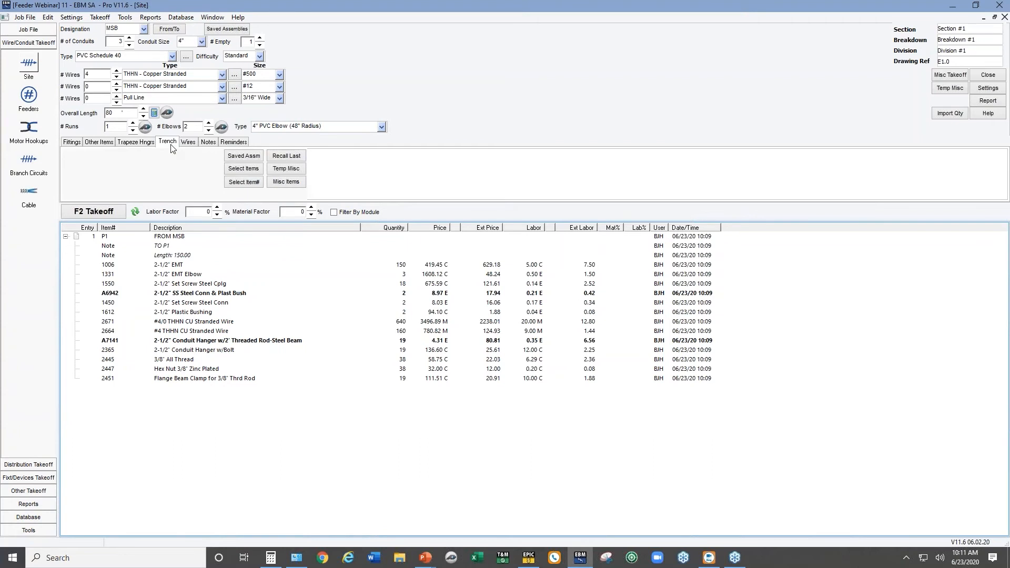
{"action": "left_click", "coordinate": [247, 169]}
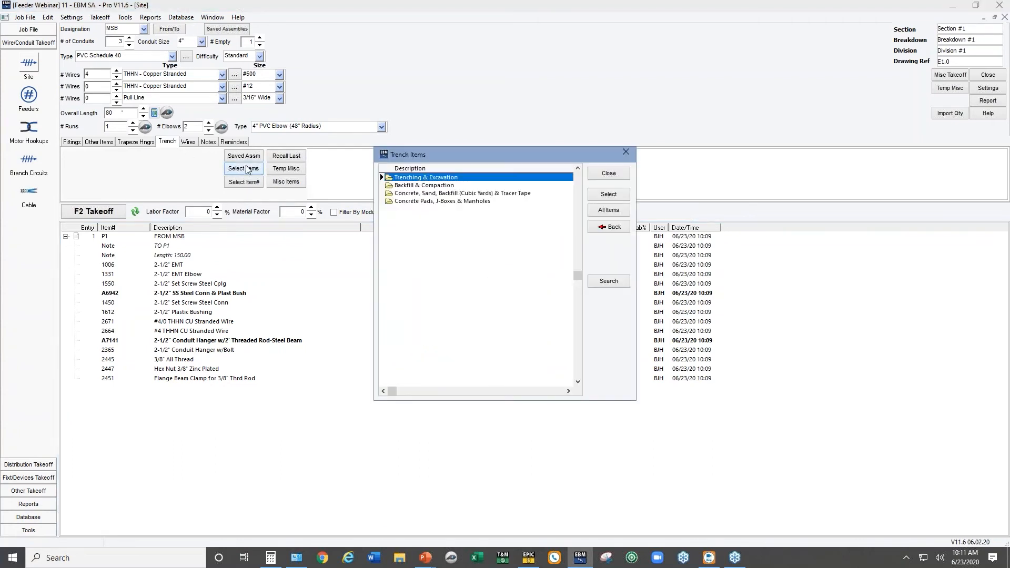
{"action": "double_click", "coordinate": [405, 180]}
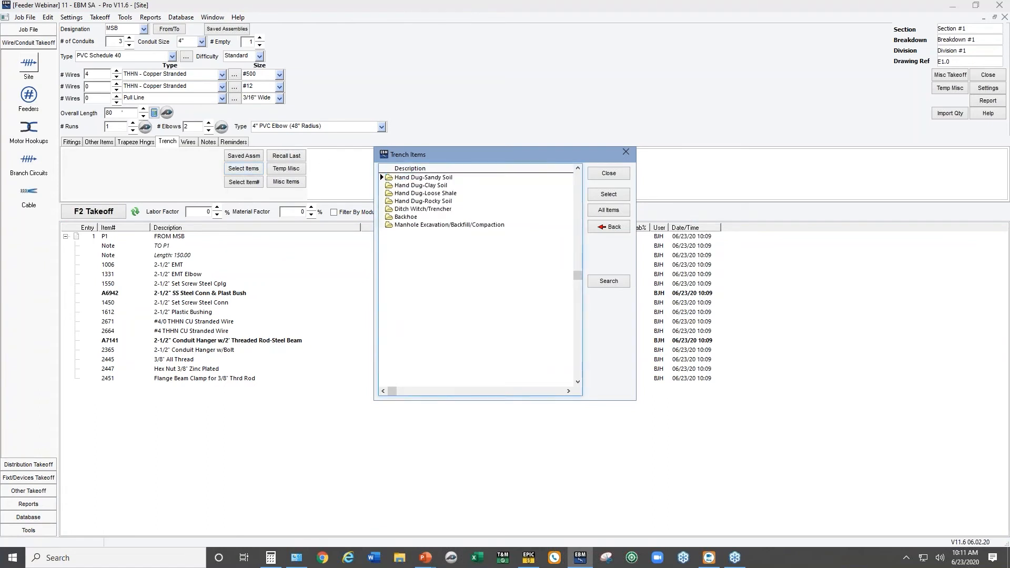
{"action": "double_click", "coordinate": [407, 217]}
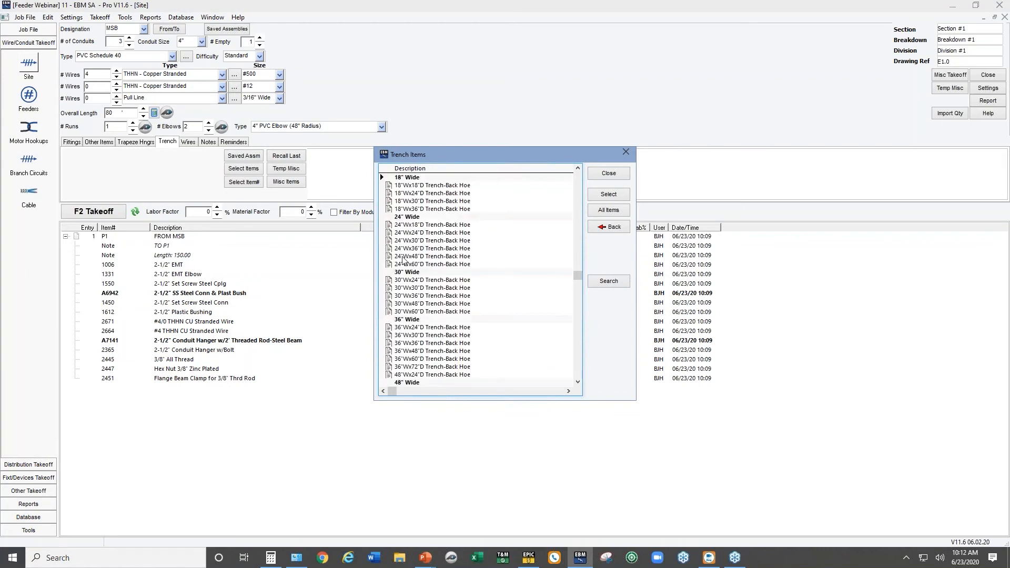
{"action": "double_click", "coordinate": [403, 258]}
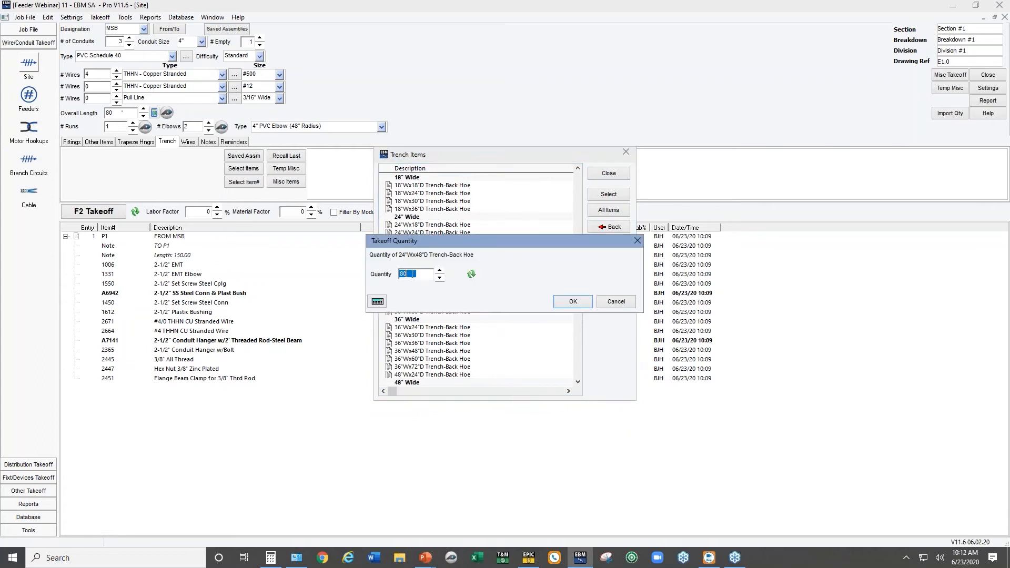
{"action": "left_click", "coordinate": [577, 300]}
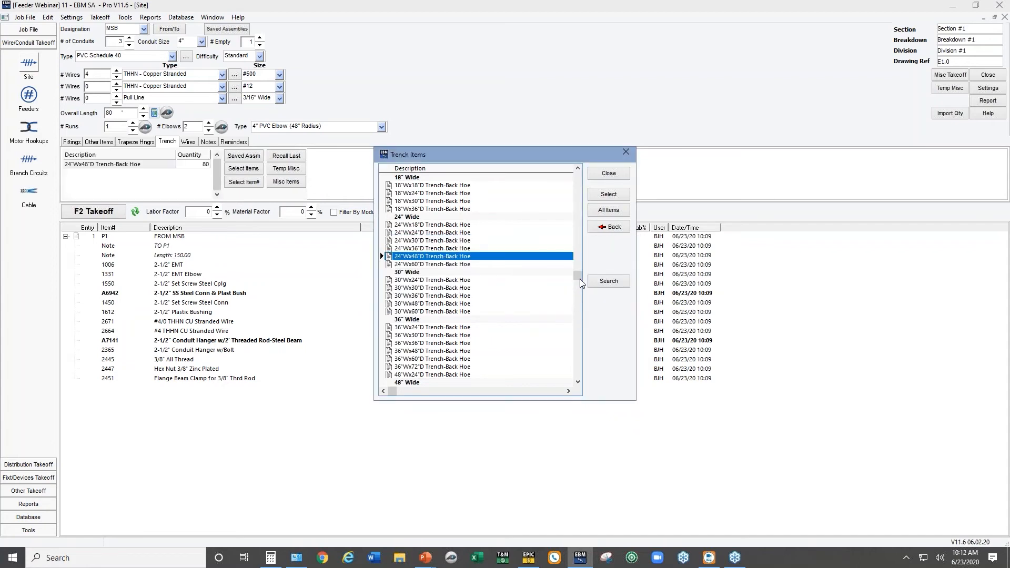
Add the 24"Wx36"D Backfill & Compaction trench item with a quantity of 80
{"action": "left_click", "coordinate": [598, 227]}
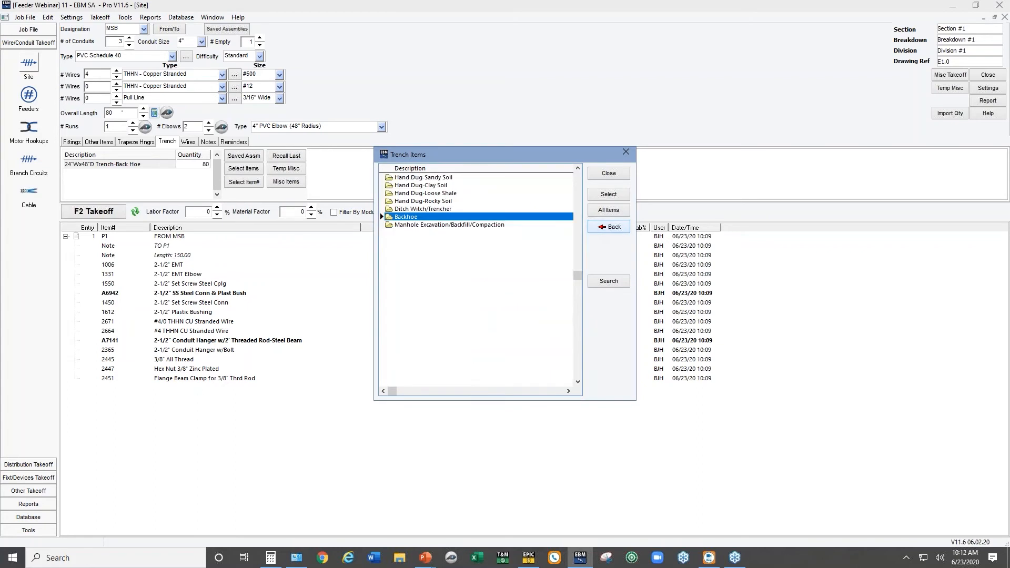
{"action": "left_click", "coordinate": [597, 228]}
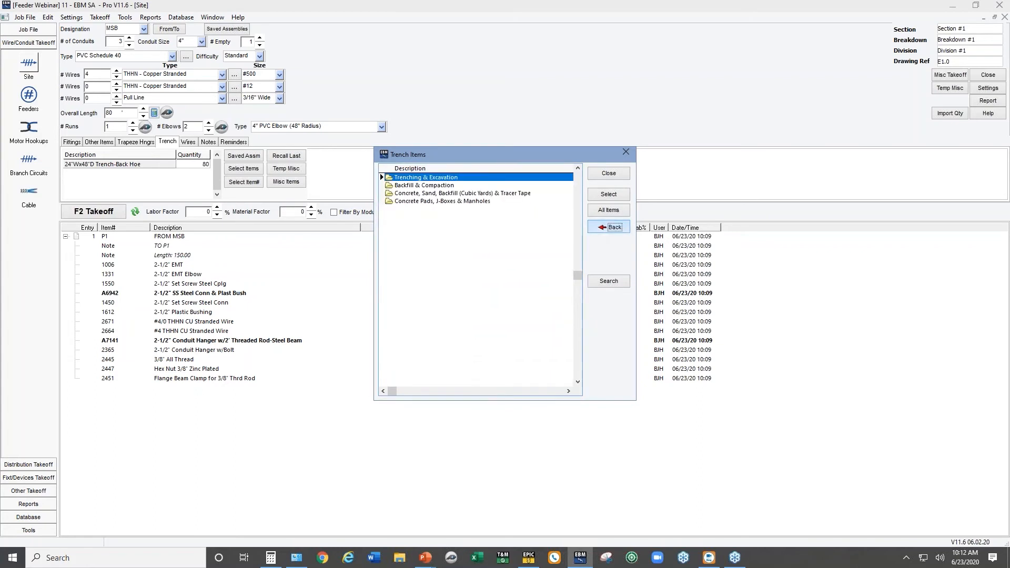
{"action": "double_click", "coordinate": [441, 186]}
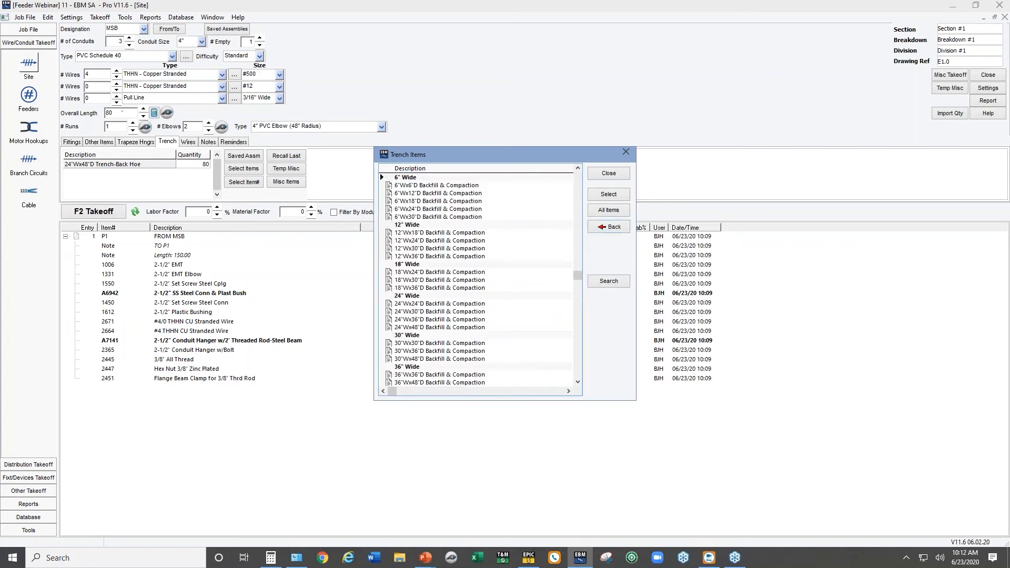
{"action": "double_click", "coordinate": [445, 319]}
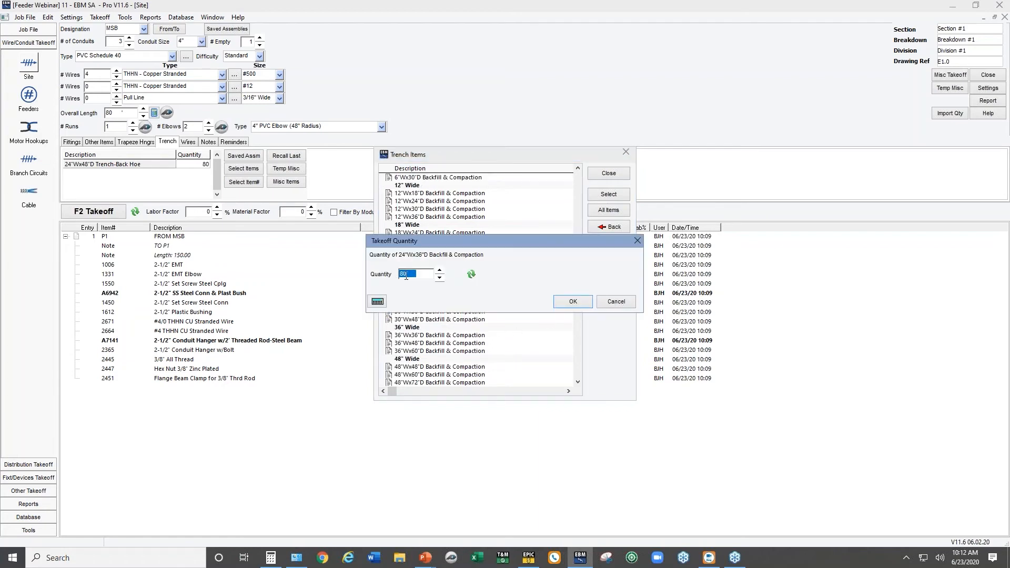
{"action": "left_click", "coordinate": [558, 304]}
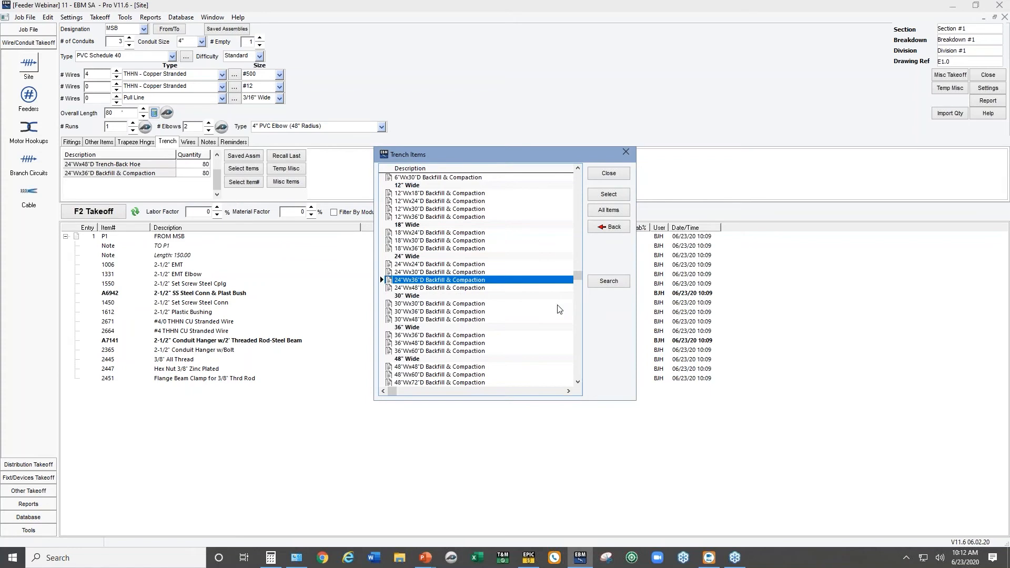
Add 3000# Concrete (Cu. Yards) to the trench items, sized 80 feet long, 2 feet wide and 1 foot deep
{"action": "left_click", "coordinate": [609, 226]}
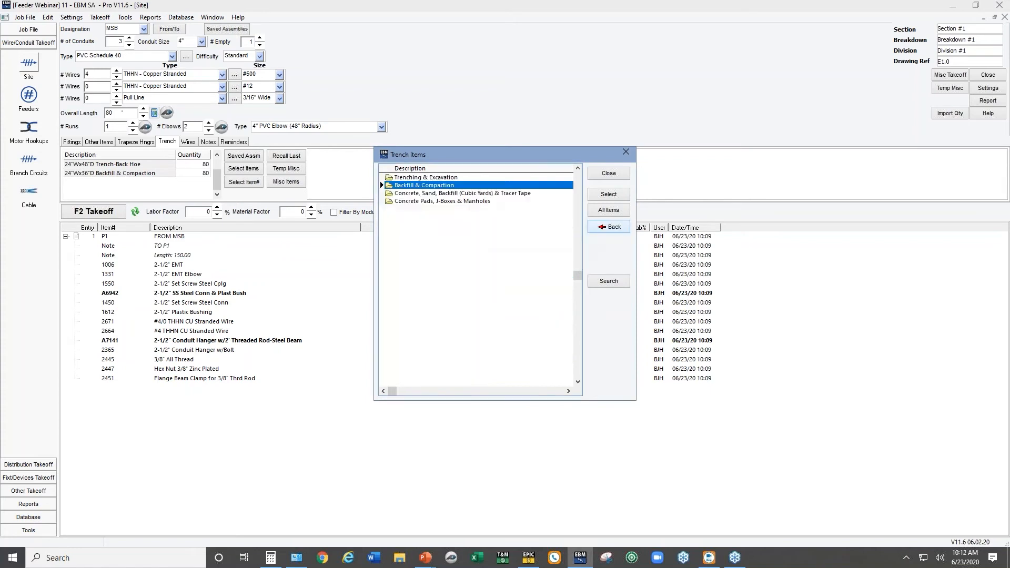
{"action": "double_click", "coordinate": [410, 193]}
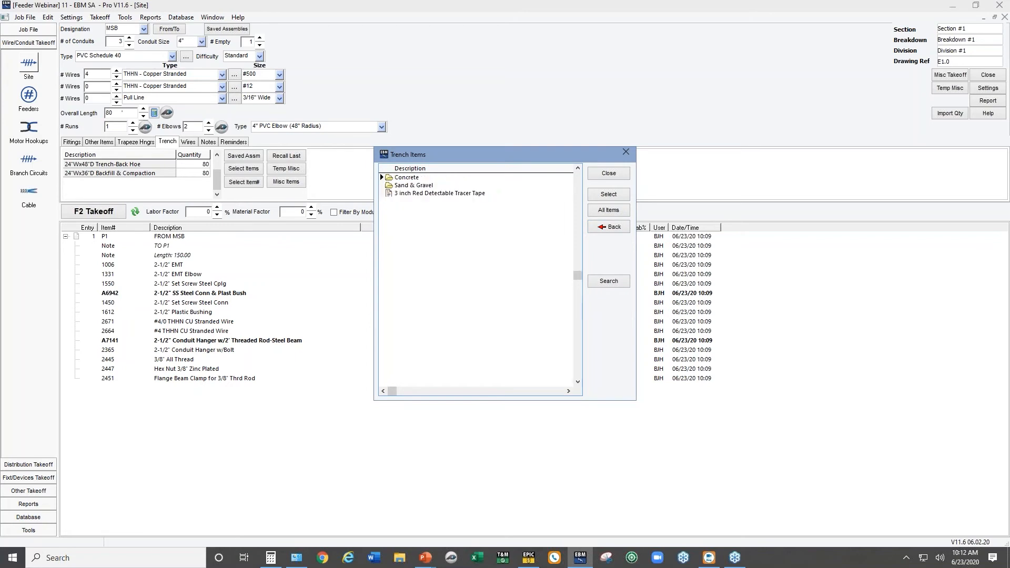
{"action": "double_click", "coordinate": [406, 178]}
{"action": "double_click", "coordinate": [401, 209]}
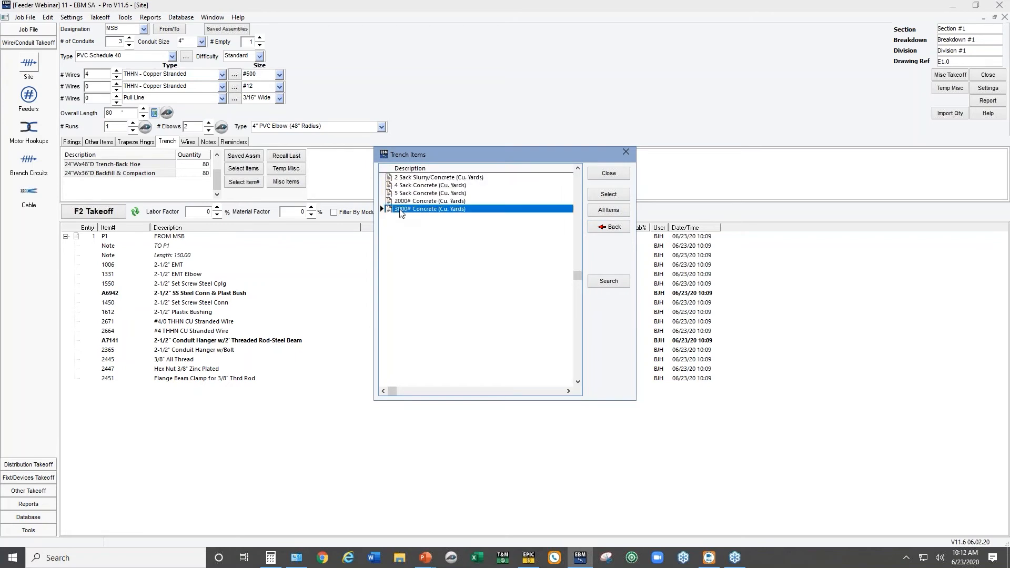
{"action": "left_click", "coordinate": [406, 244]}
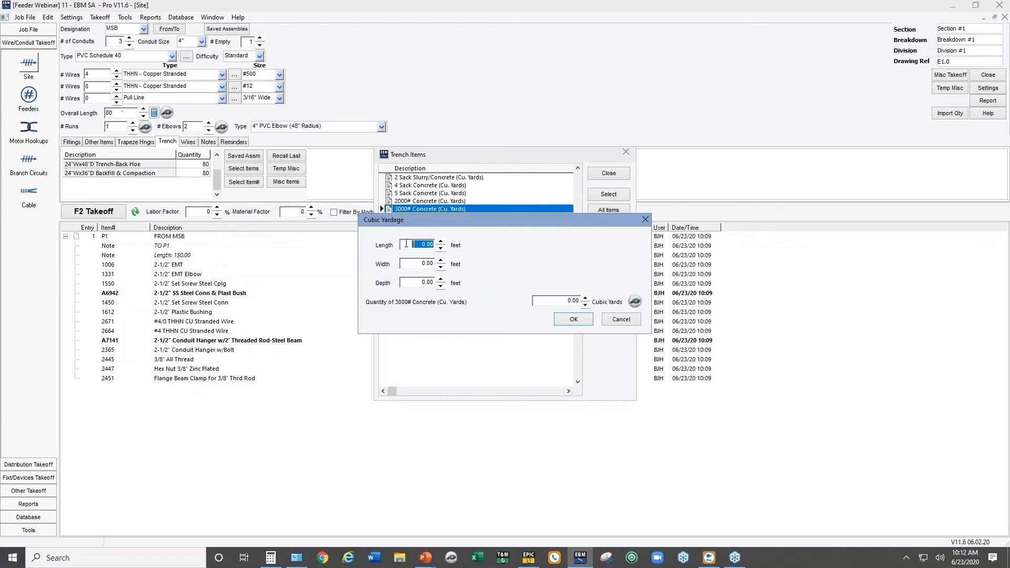
{"action": "type", "text": "80"}
{"action": "left_click", "coordinate": [441, 264]}
{"action": "left_click", "coordinate": [441, 262]}
{"action": "left_click", "coordinate": [441, 262]}
{"action": "left_click", "coordinate": [441, 280]}
{"action": "left_click", "coordinate": [574, 319]}
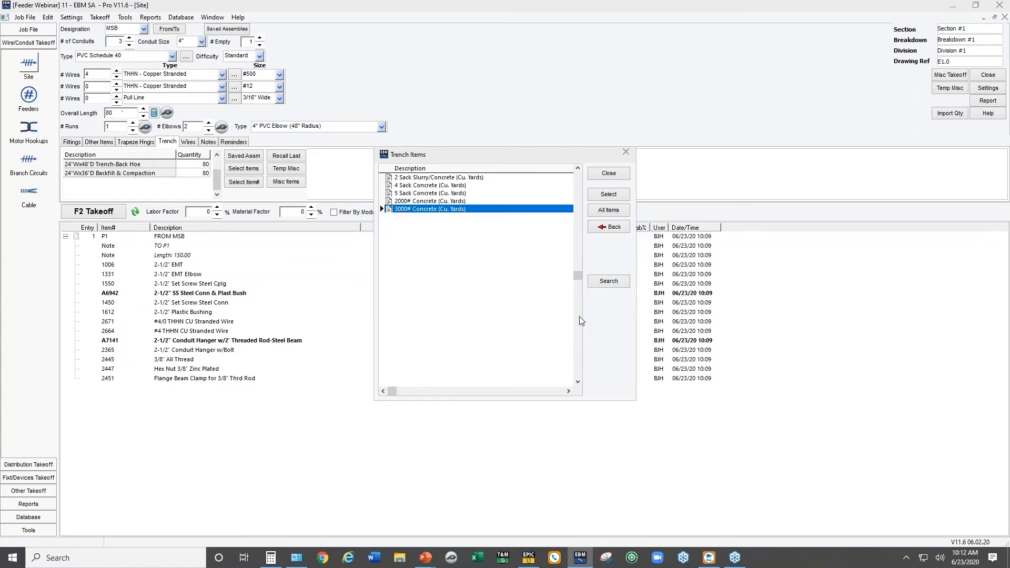
Add 3 inch Red Detectable Tracer Tape with a quantity of 80 and close the trench item selection
{"action": "left_click", "coordinate": [605, 228]}
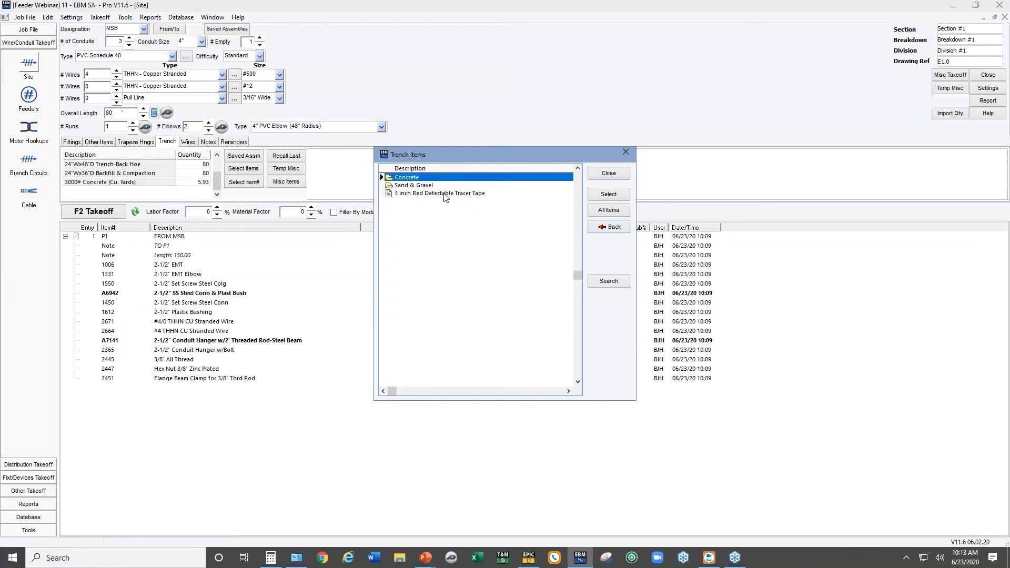
{"action": "left_click", "coordinate": [444, 194]}
{"action": "double_click", "coordinate": [445, 194]}
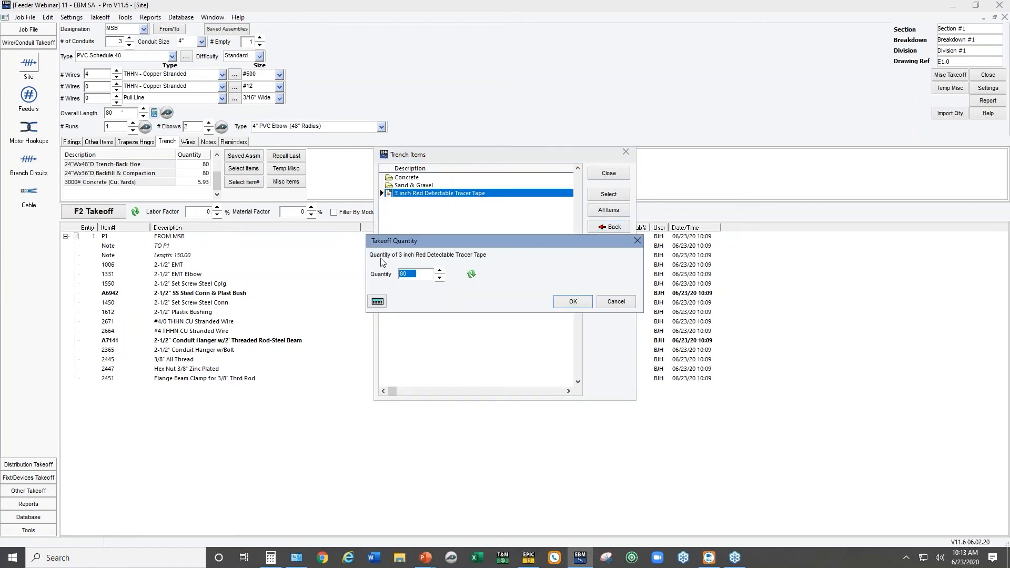
{"action": "left_click", "coordinate": [574, 301]}
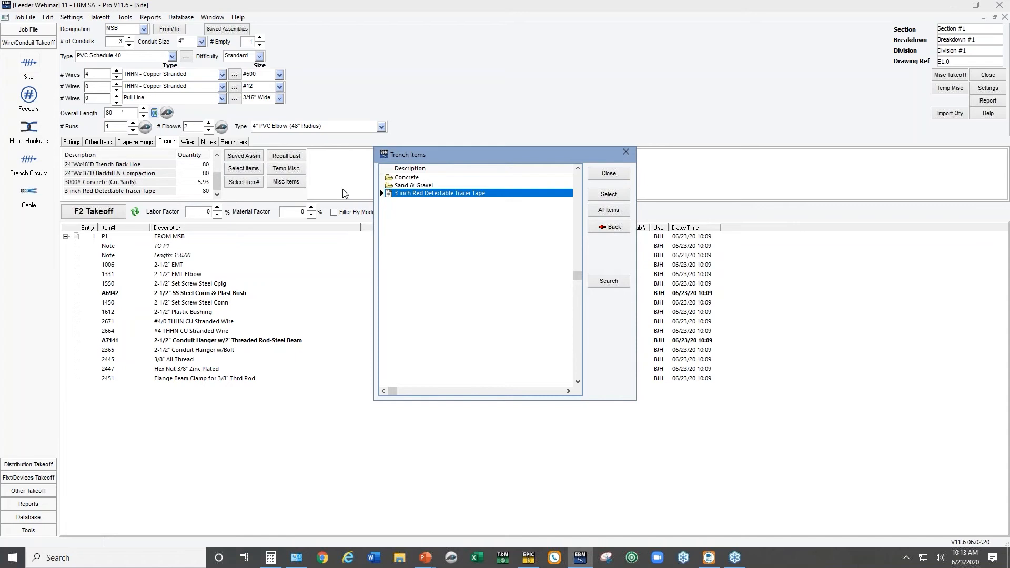
{"action": "left_click", "coordinate": [603, 174]}
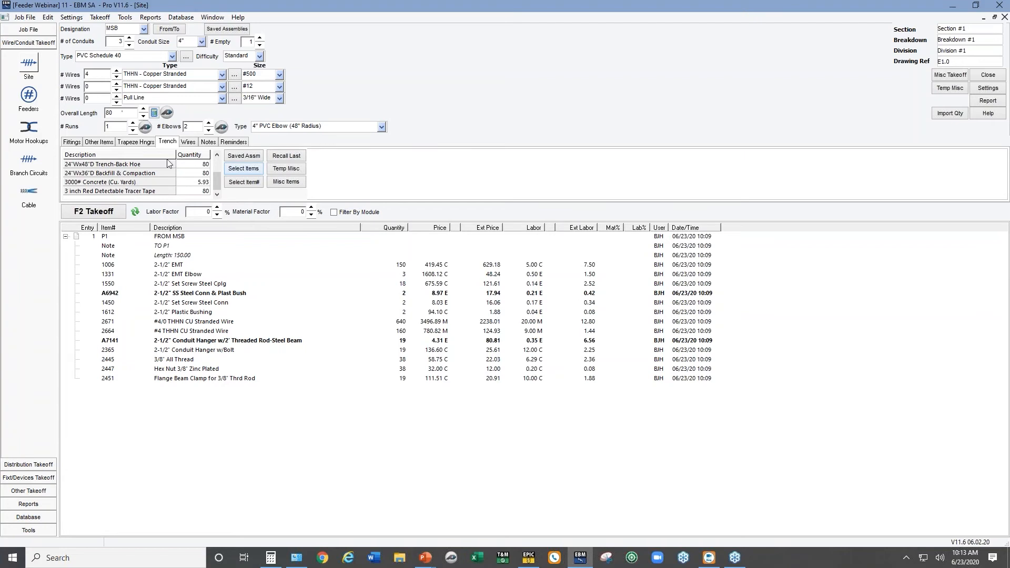
Set the difficulty to 3-Parallel and take off the MSB run with a makeup length of 10 per wire, per run
{"action": "left_click", "coordinate": [259, 55]}
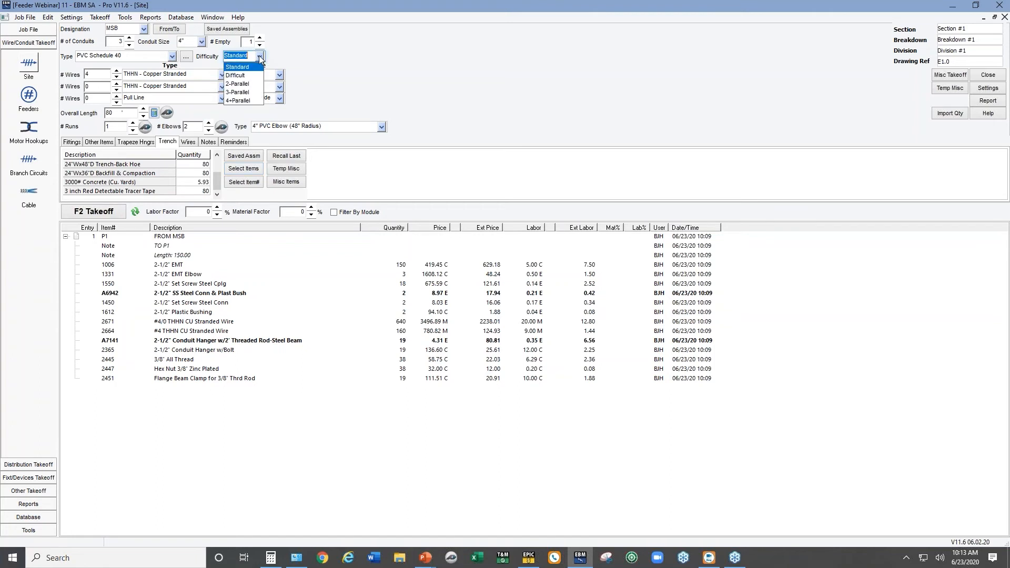
{"action": "left_click", "coordinate": [238, 93]}
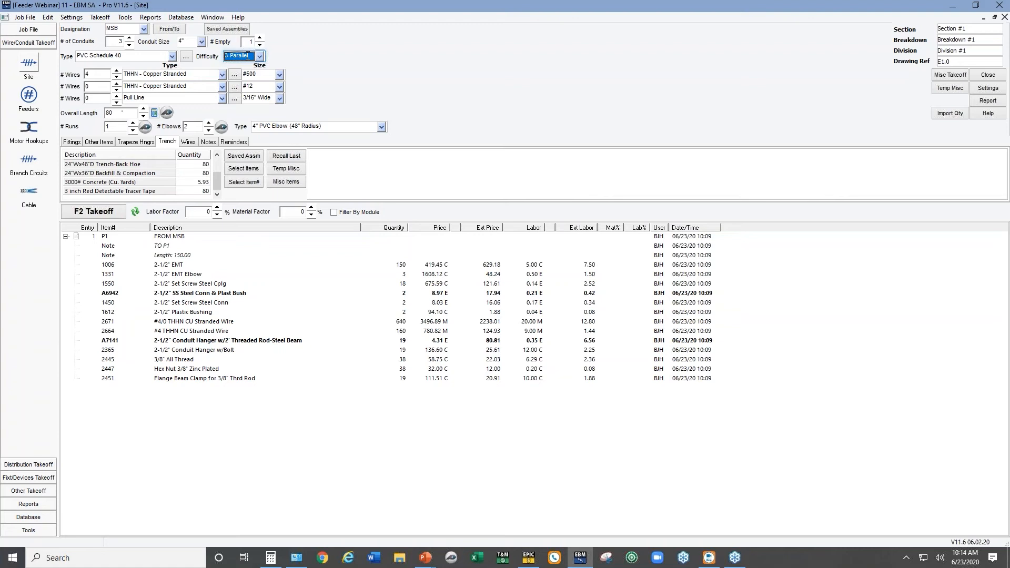
{"action": "left_click", "coordinate": [260, 57]}
{"action": "left_click", "coordinate": [260, 58]}
{"action": "left_click", "coordinate": [108, 212]}
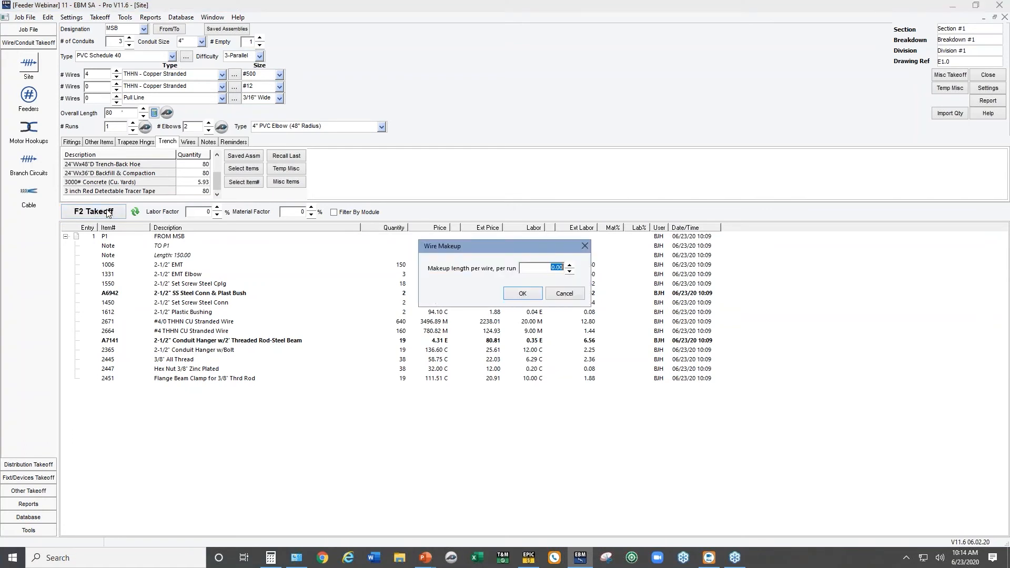
{"action": "type", "text": "10"}
{"action": "left_click", "coordinate": [523, 295]}
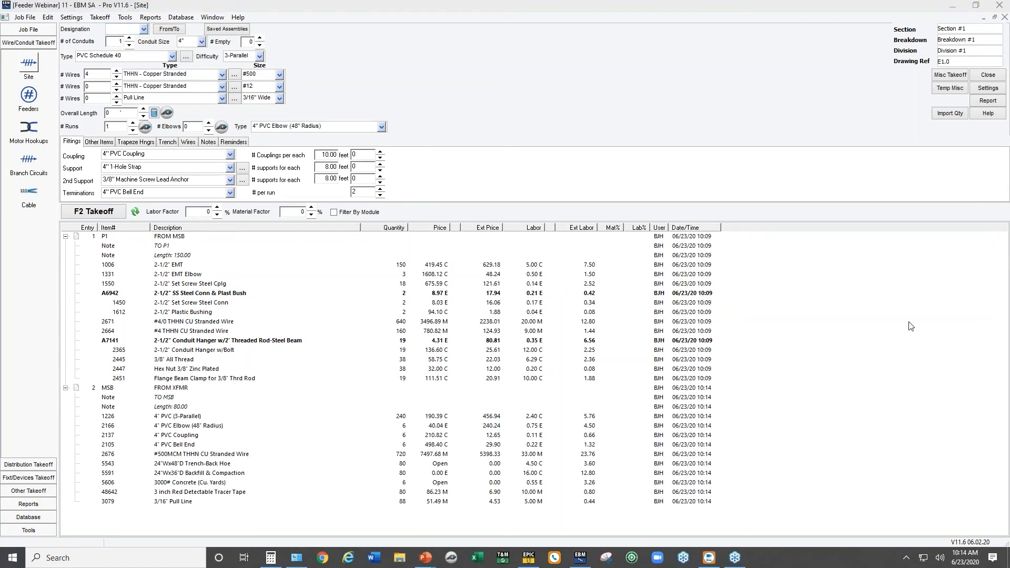
{"action": "left_click", "coordinate": [223, 74]}
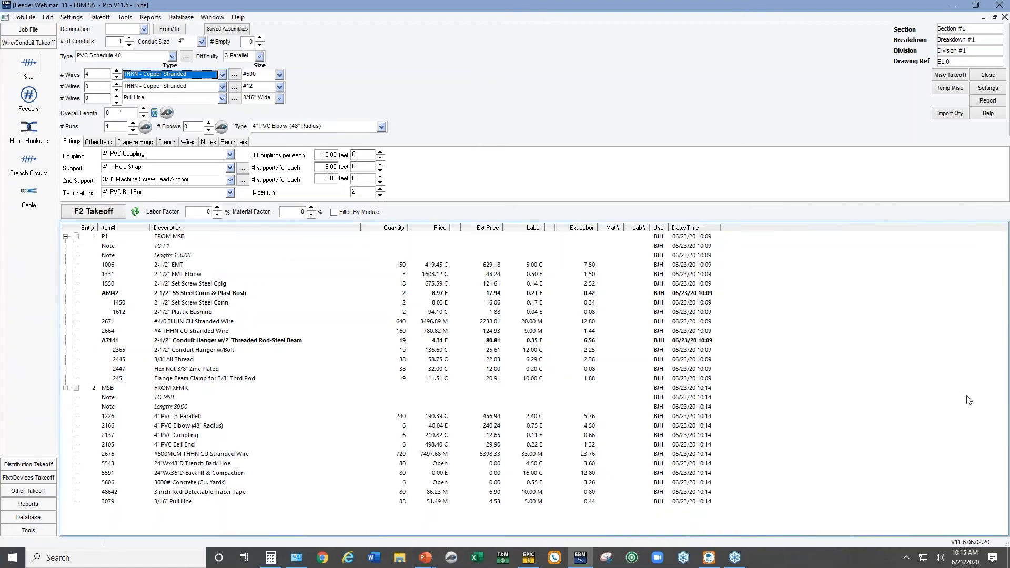
Examine the cubic yardage length, width and depth inputs for the 4 Sack Concrete trench item without adding it
{"action": "left_click", "coordinate": [1007, 375]}
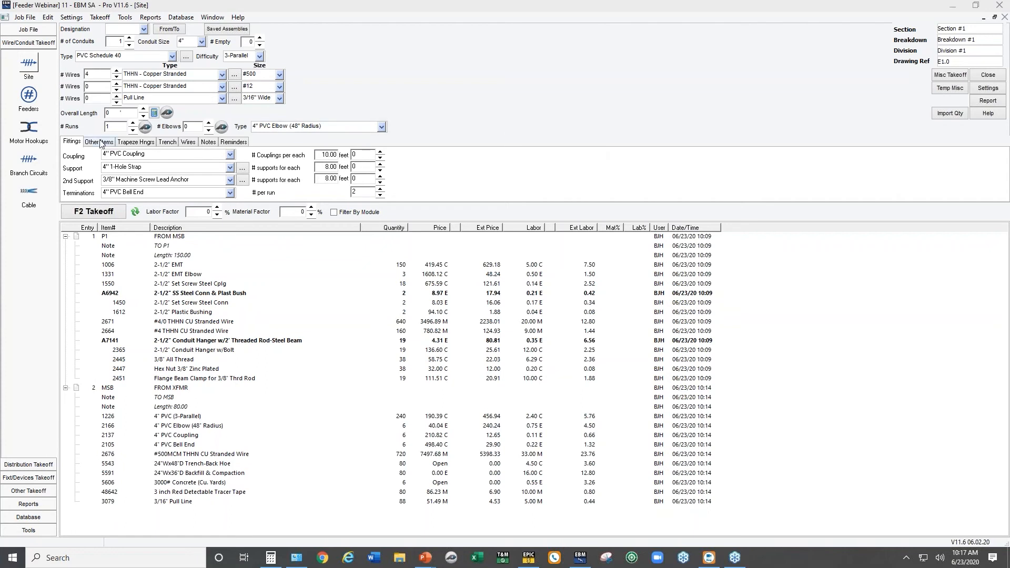
{"action": "left_click", "coordinate": [165, 142]}
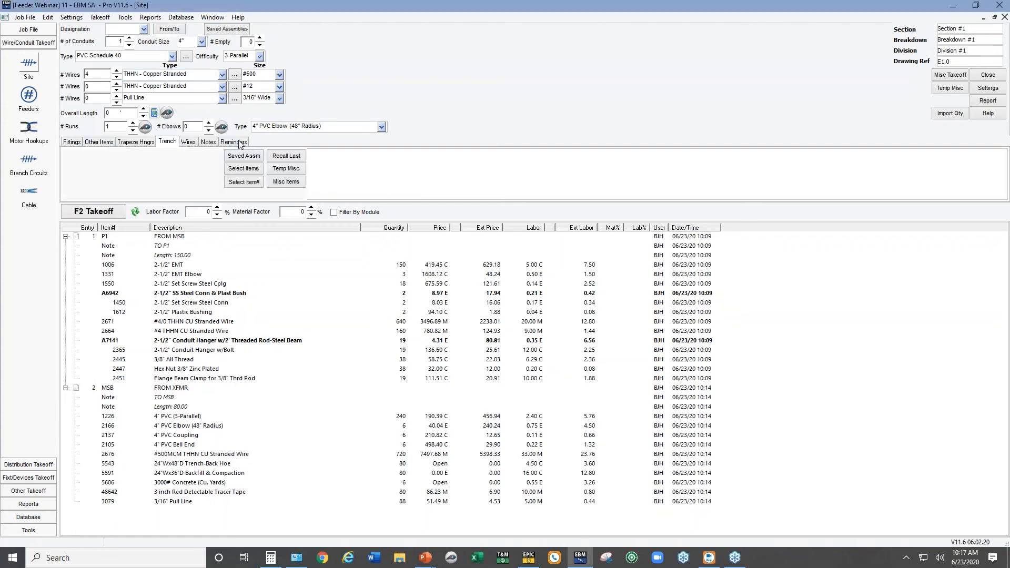
{"action": "left_click", "coordinate": [243, 169]}
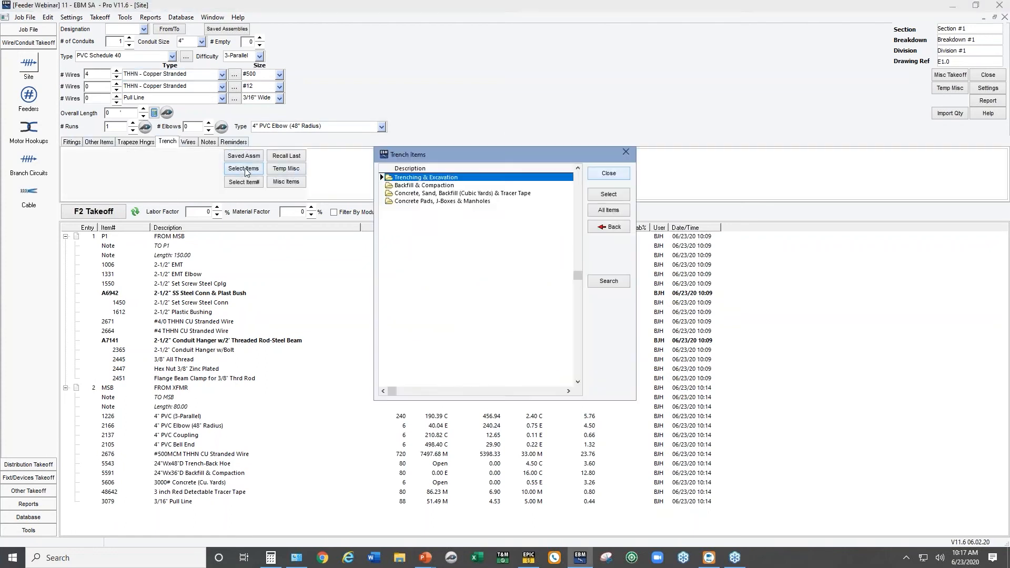
{"action": "double_click", "coordinate": [413, 194]}
{"action": "double_click", "coordinate": [410, 178]}
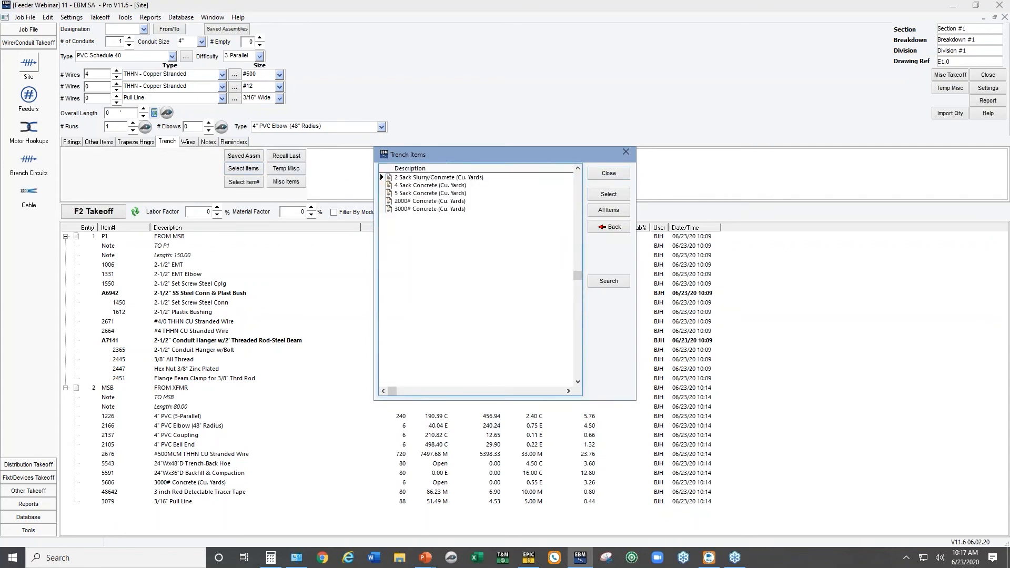
{"action": "double_click", "coordinate": [409, 187]}
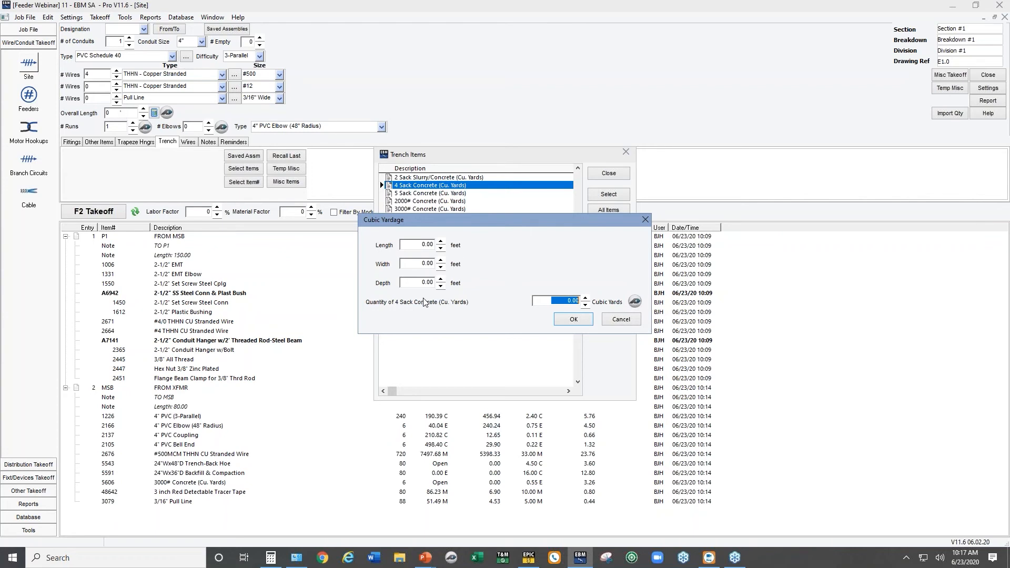
{"action": "left_click", "coordinate": [618, 321]}
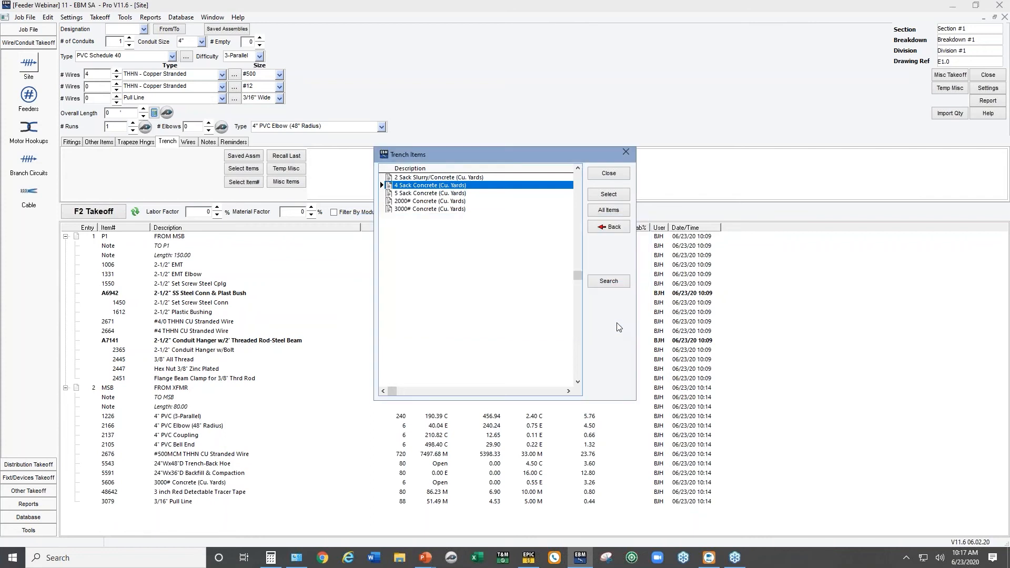
{"action": "left_click", "coordinate": [623, 153]}
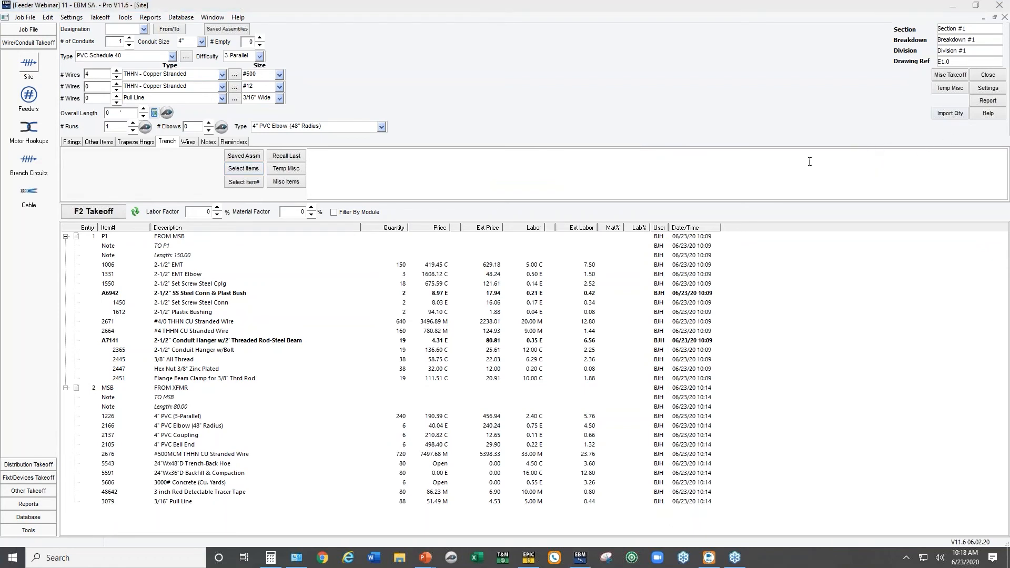
{"action": "left_click", "coordinate": [246, 169]}
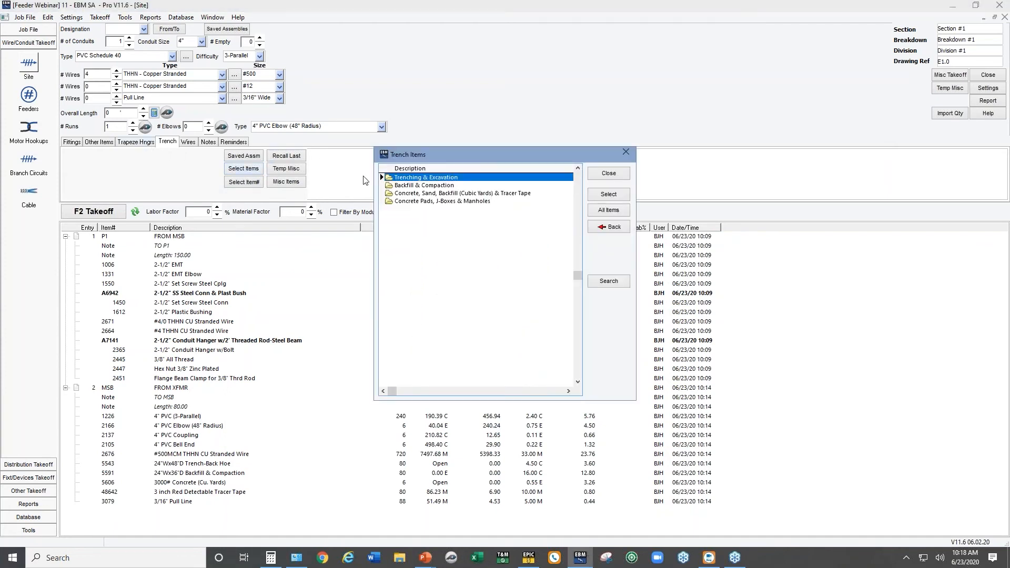
{"action": "double_click", "coordinate": [414, 194]}
{"action": "double_click", "coordinate": [405, 179]}
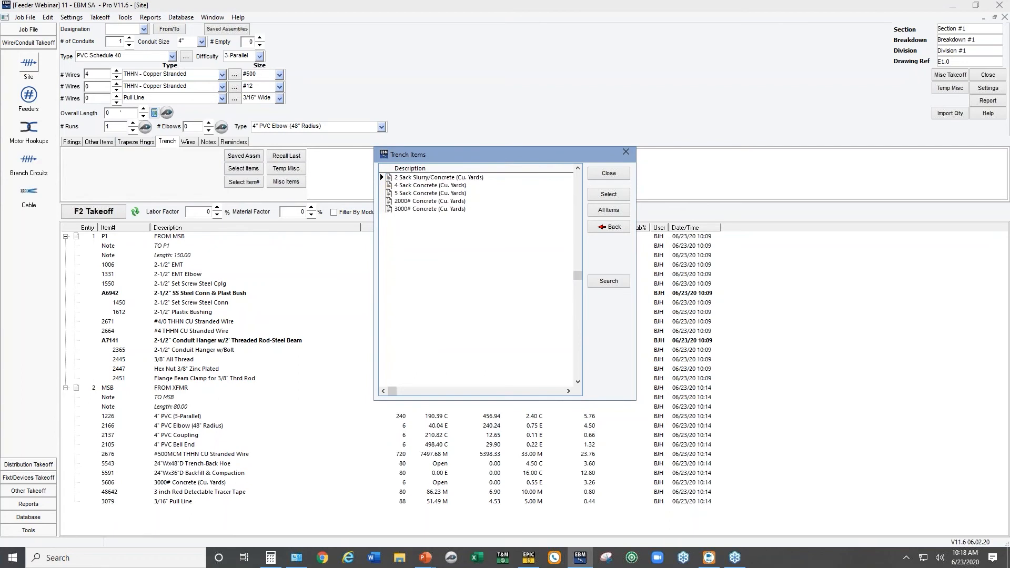
{"action": "double_click", "coordinate": [405, 186]}
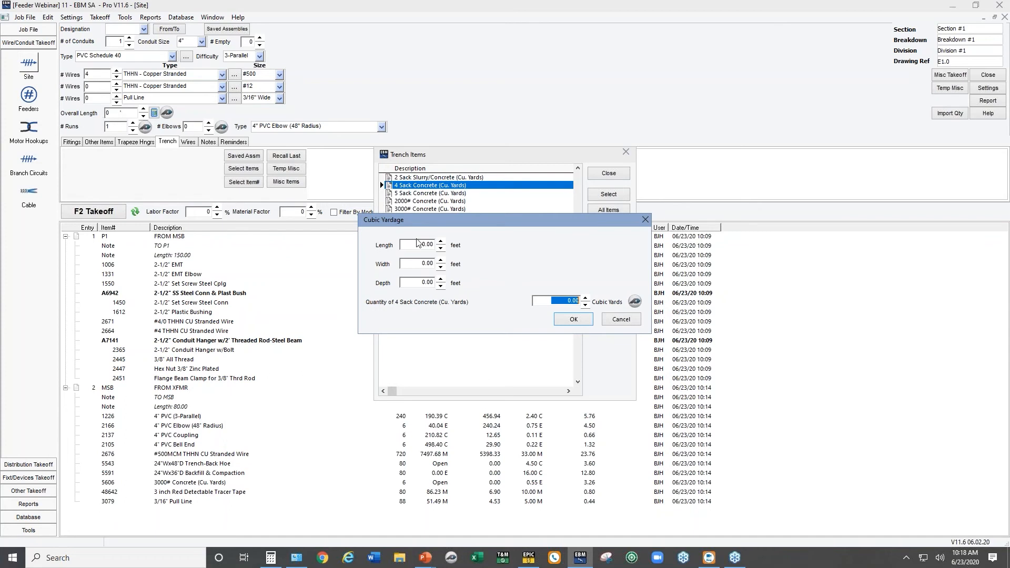
{"action": "left_click", "coordinate": [632, 323]}
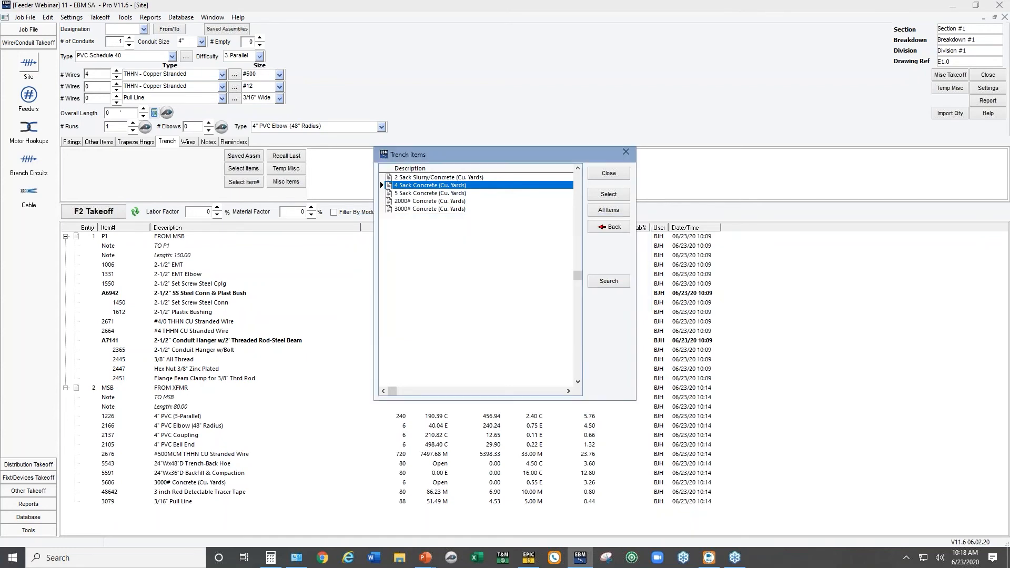
{"action": "left_click", "coordinate": [611, 178]}
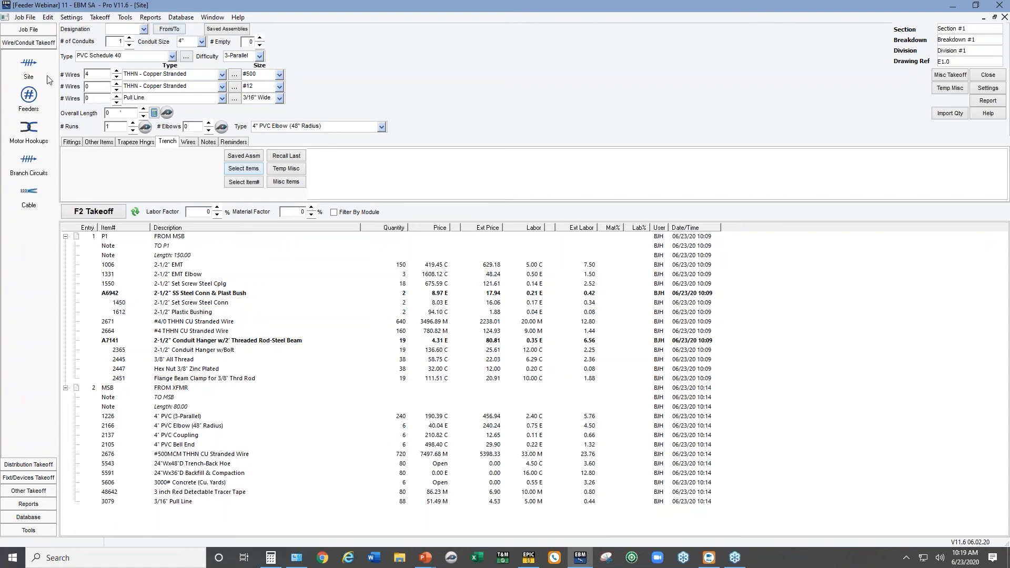
Start a new feeder takeoff designated P2, with the notation from MSB to P2
{"action": "left_click", "coordinate": [30, 100]}
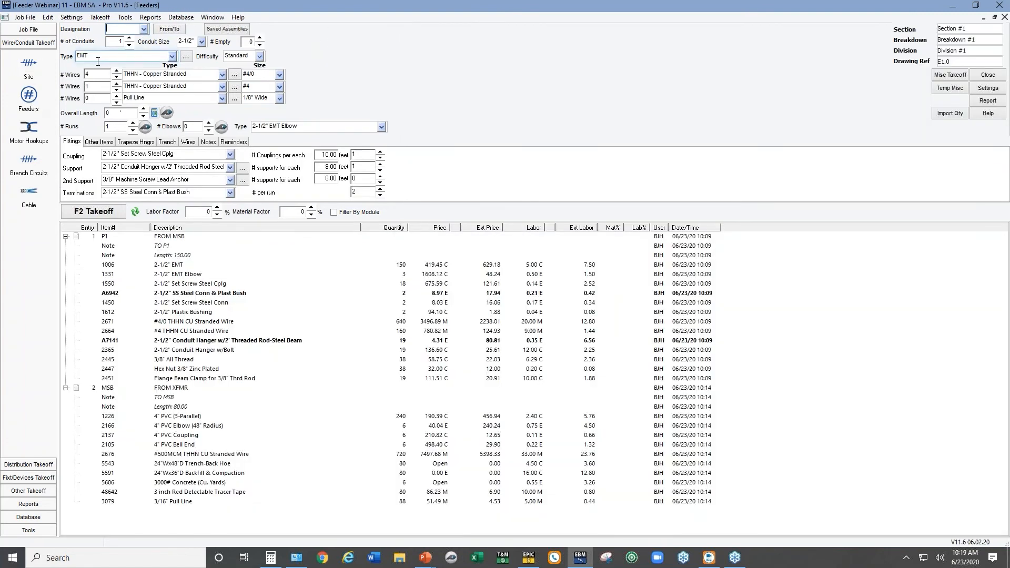
{"action": "type", "text": "P2"}
{"action": "left_click", "coordinate": [169, 29]}
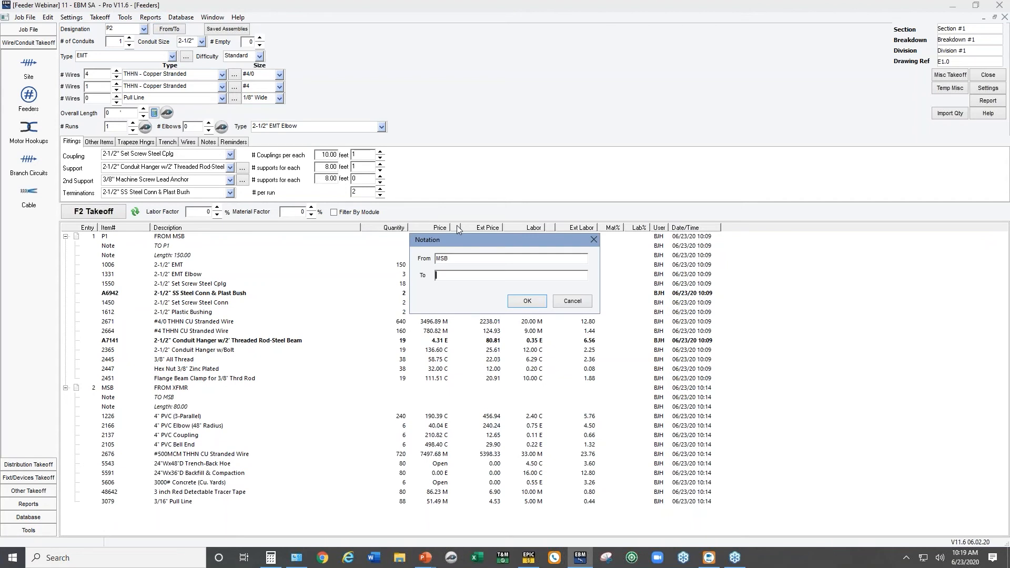
{"action": "key", "text": "Tab"}
{"action": "type", "text": "P2"}
{"action": "left_click", "coordinate": [537, 295]}
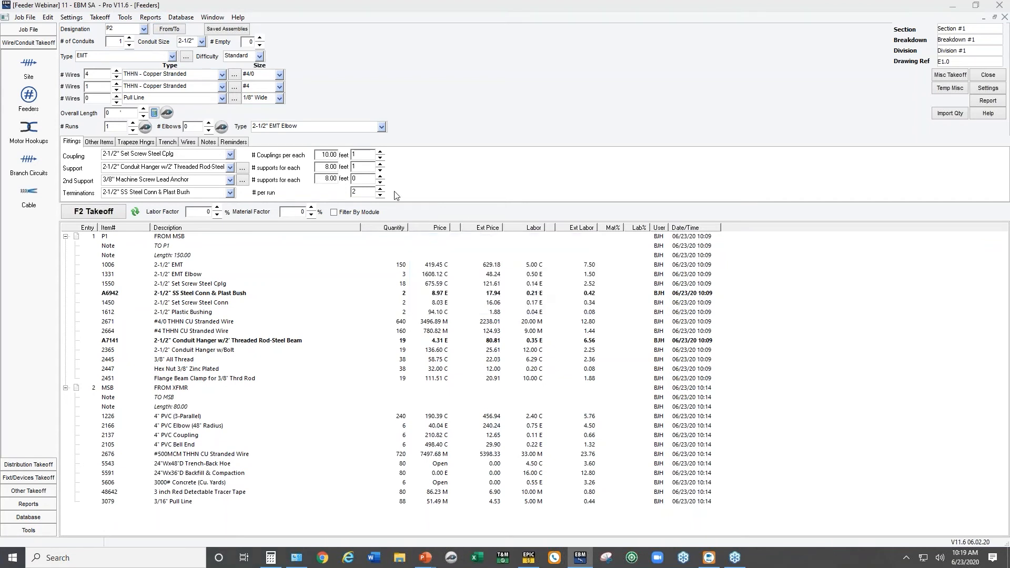
Set the P2 feeder to 2 conduits with 2-Parallel difficulty
{"action": "left_click", "coordinate": [130, 39]}
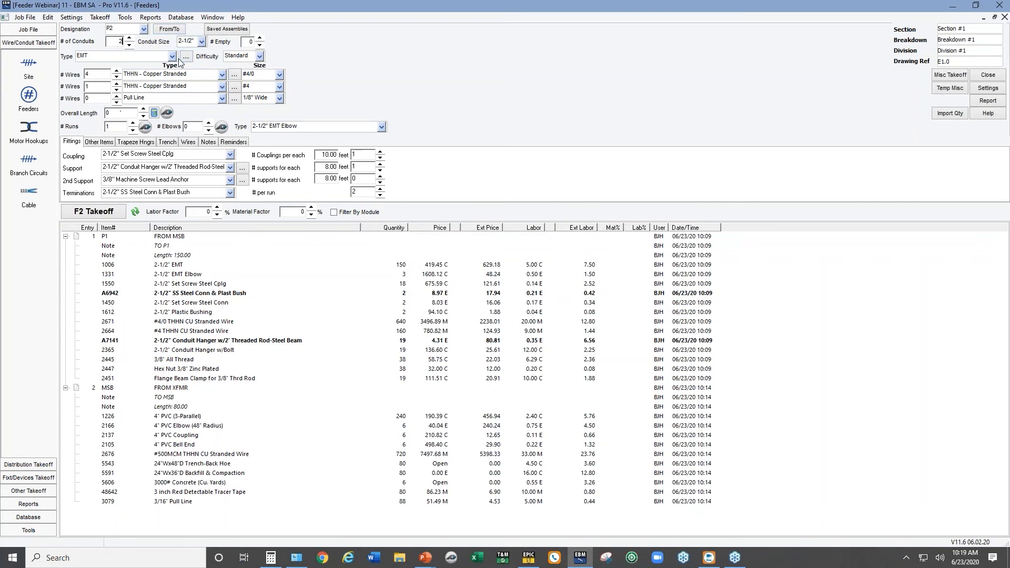
{"action": "left_click", "coordinate": [259, 57]}
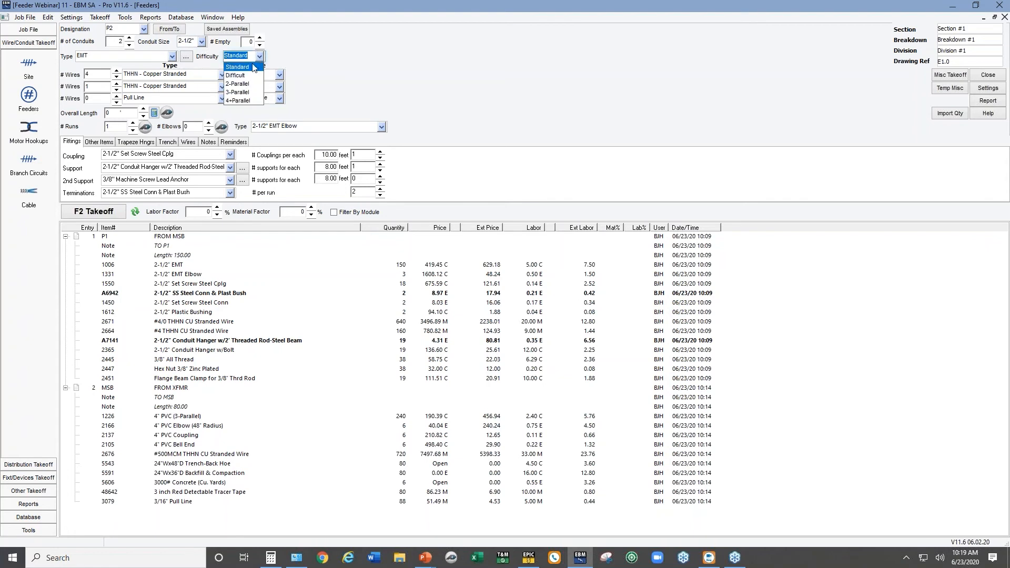
{"action": "left_click", "coordinate": [237, 84]}
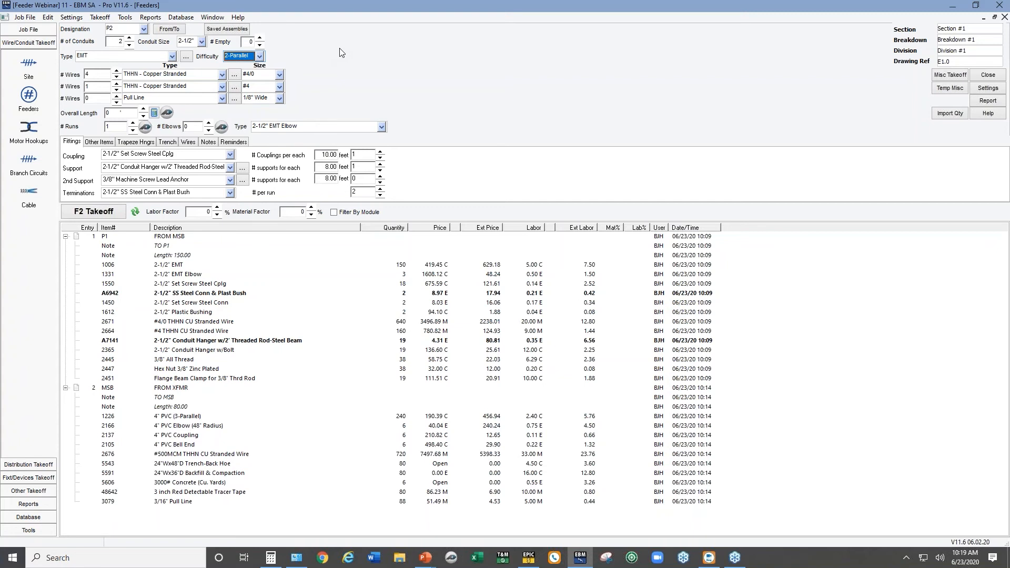
Give the P2 feeder an overall length of 160 feet, 2 runs and 3 elbows
{"action": "left_click", "coordinate": [126, 111]}
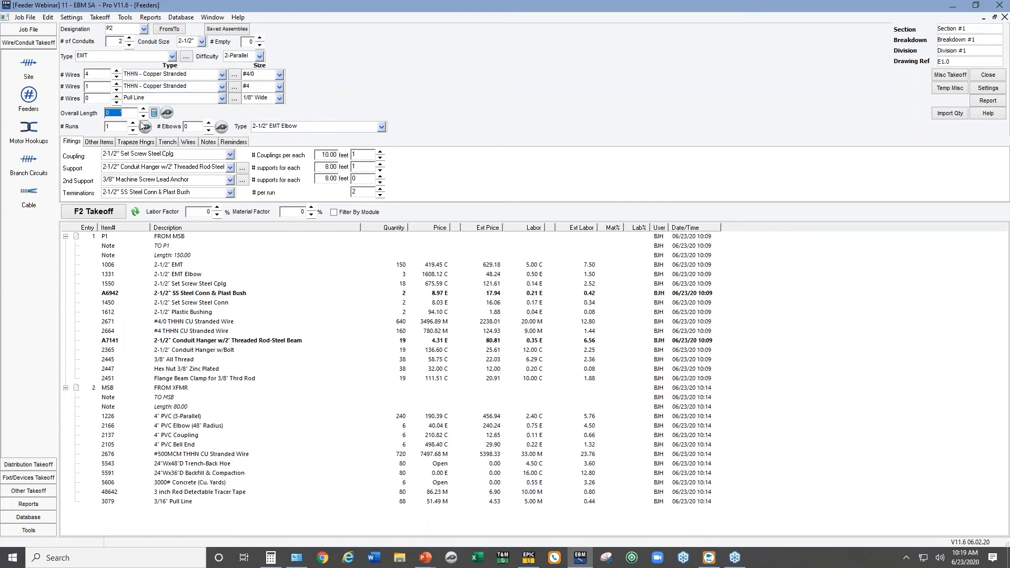
{"action": "type", "text": "160"}
{"action": "key", "text": "Tab"}
{"action": "left_click", "coordinate": [133, 123]}
{"action": "left_click", "coordinate": [122, 126]}
{"action": "double_click", "coordinate": [123, 126]}
Change the P2 feeder's conduit support to 2-1/2" Unistrut Strap
{"action": "left_click", "coordinate": [231, 167]}
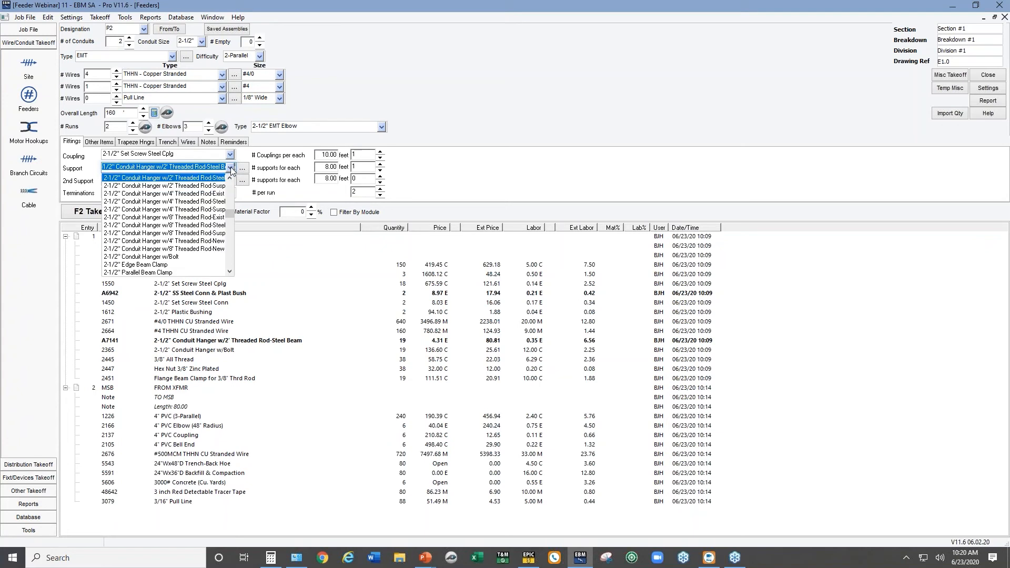
{"action": "scroll", "coordinate": [165, 225], "scroll_direction": "up", "scroll_amount": 3}
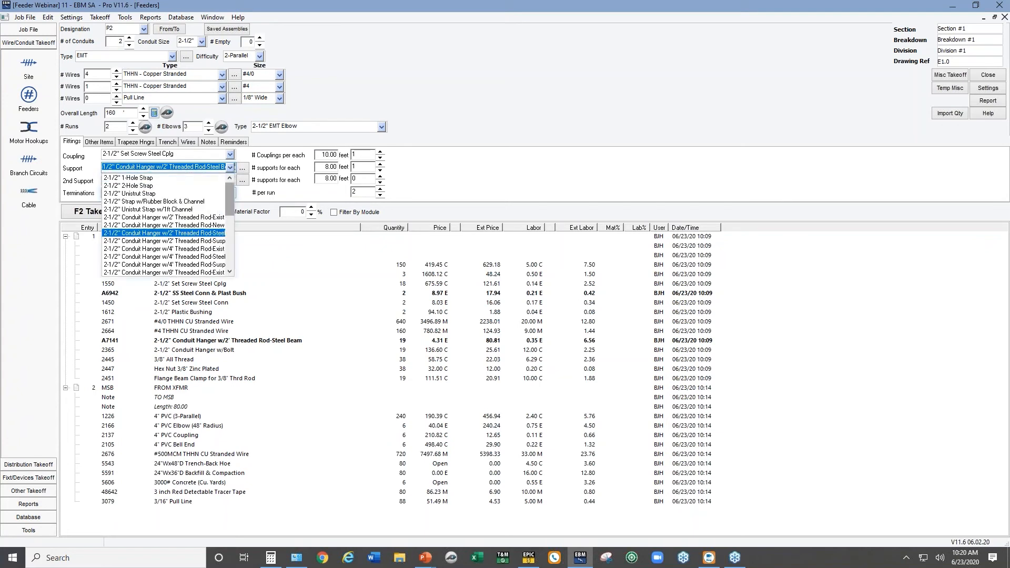
{"action": "left_click", "coordinate": [152, 193]}
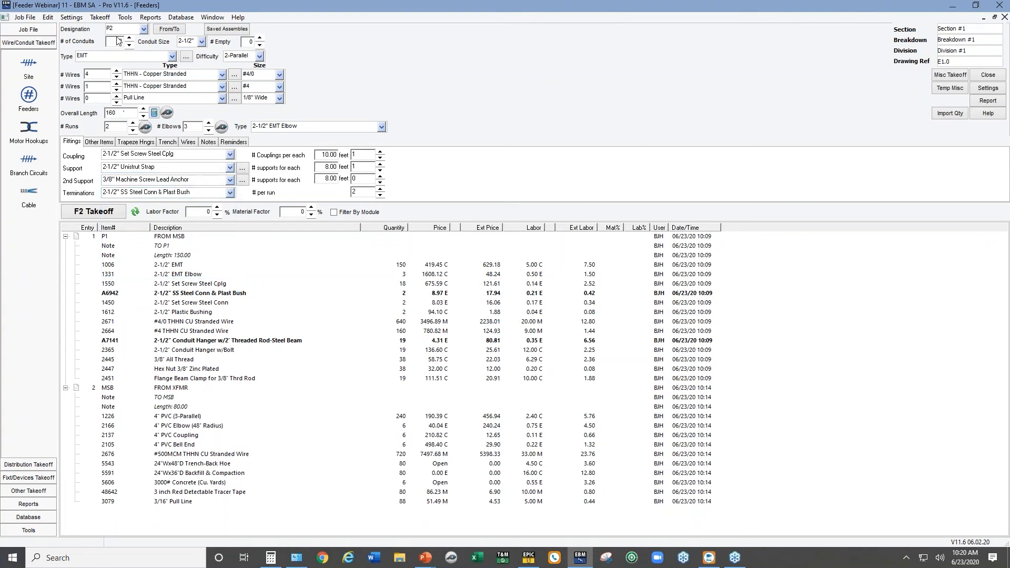
Add the 2'W/4'Rod Trapeze Hgr-Susp Steel trapeze hanger with 1 support for each 8 feet
{"action": "left_click", "coordinate": [132, 143]}
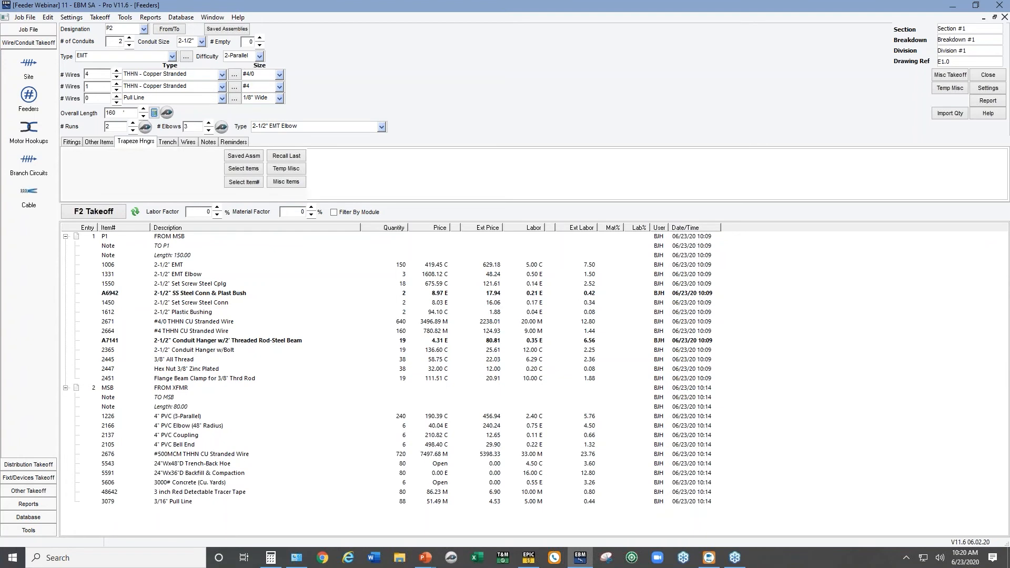
{"action": "left_click", "coordinate": [254, 170]}
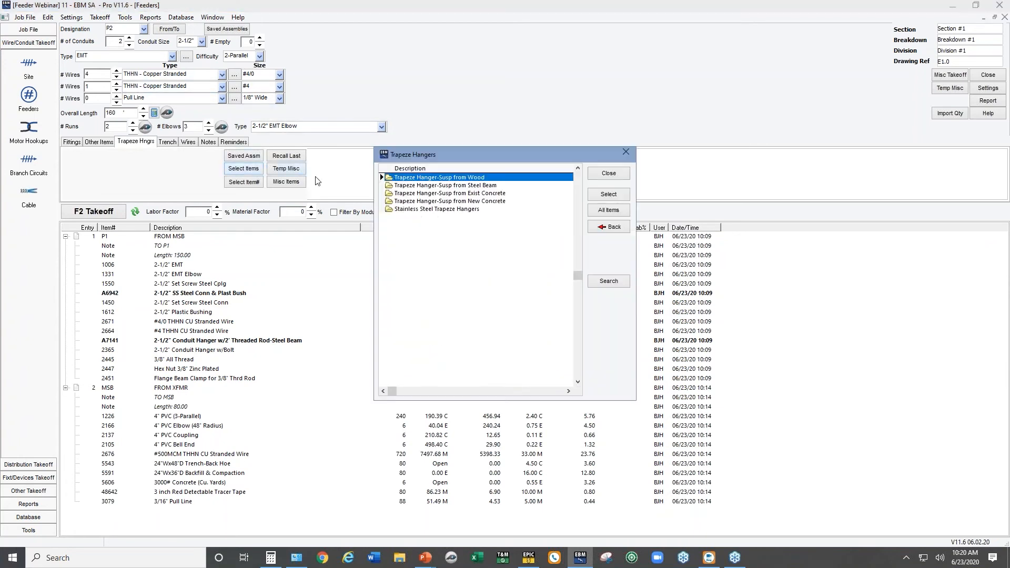
{"action": "double_click", "coordinate": [410, 185]}
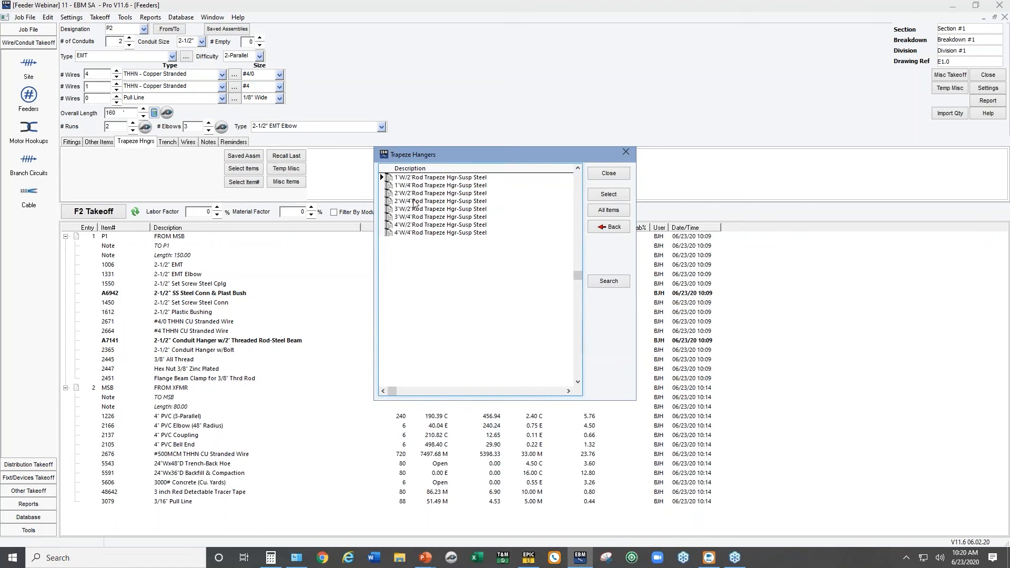
{"action": "double_click", "coordinate": [414, 202]}
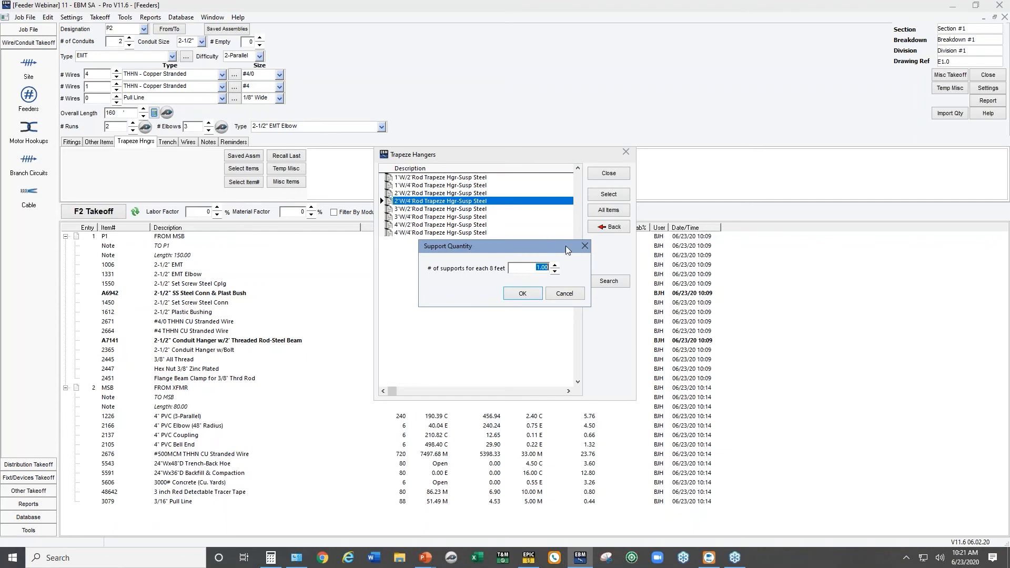
{"action": "left_click", "coordinate": [536, 295]}
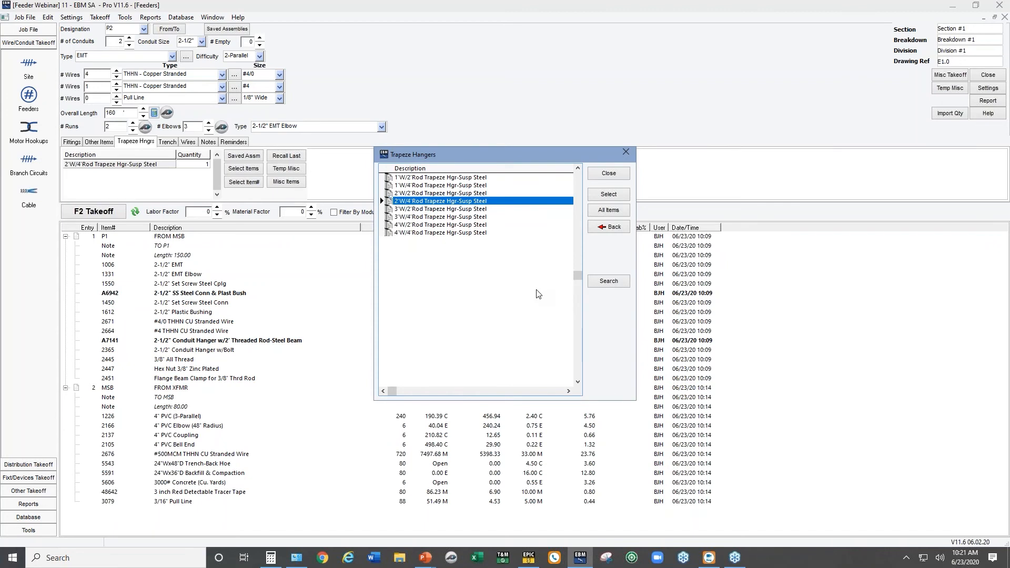
{"action": "left_click", "coordinate": [607, 175]}
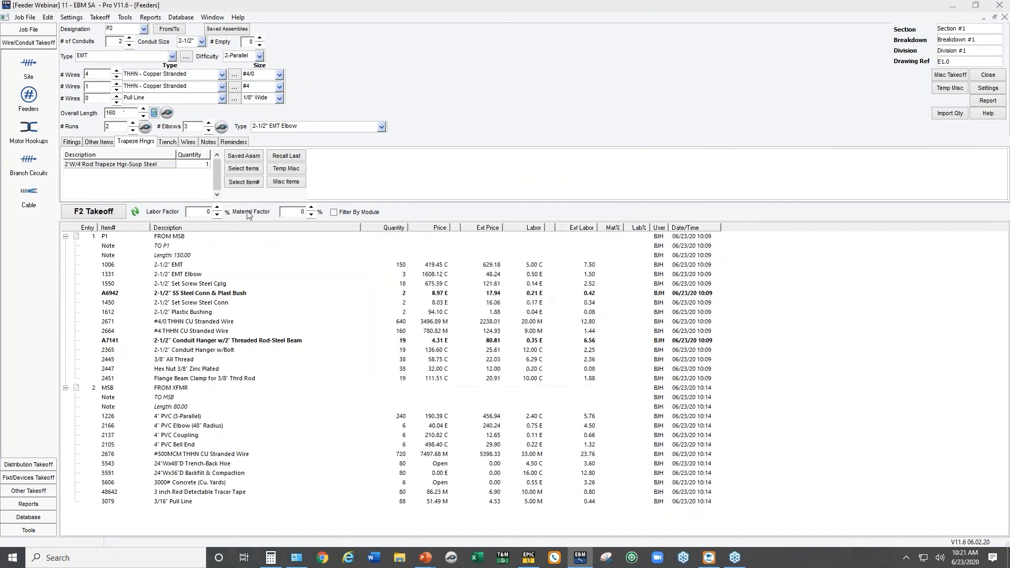
Take off the P2 feeder with a wire makeup length of 10 per wire, per run
{"action": "left_click", "coordinate": [101, 213]}
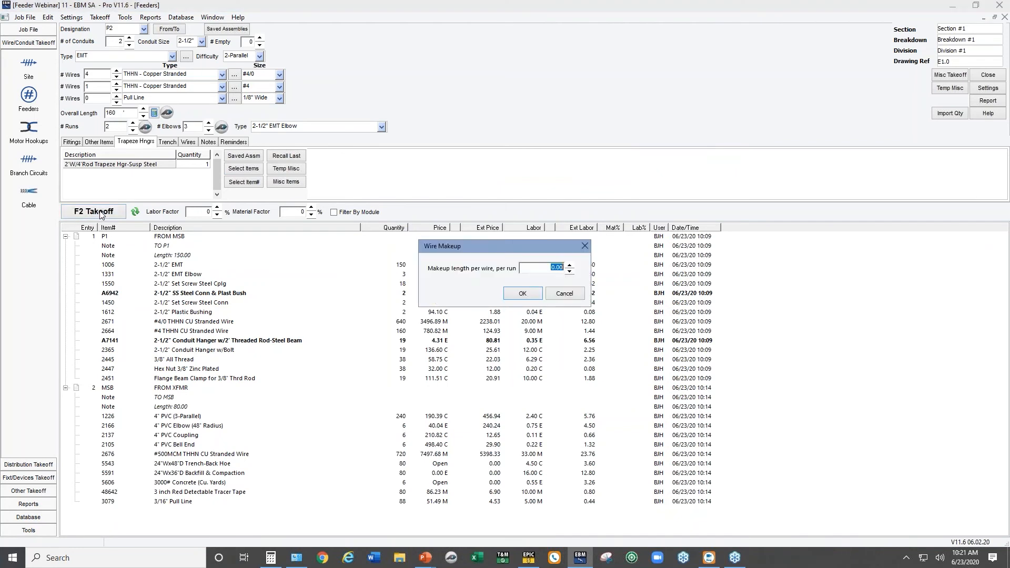
{"action": "type", "text": "10"}
{"action": "left_click", "coordinate": [511, 294]}
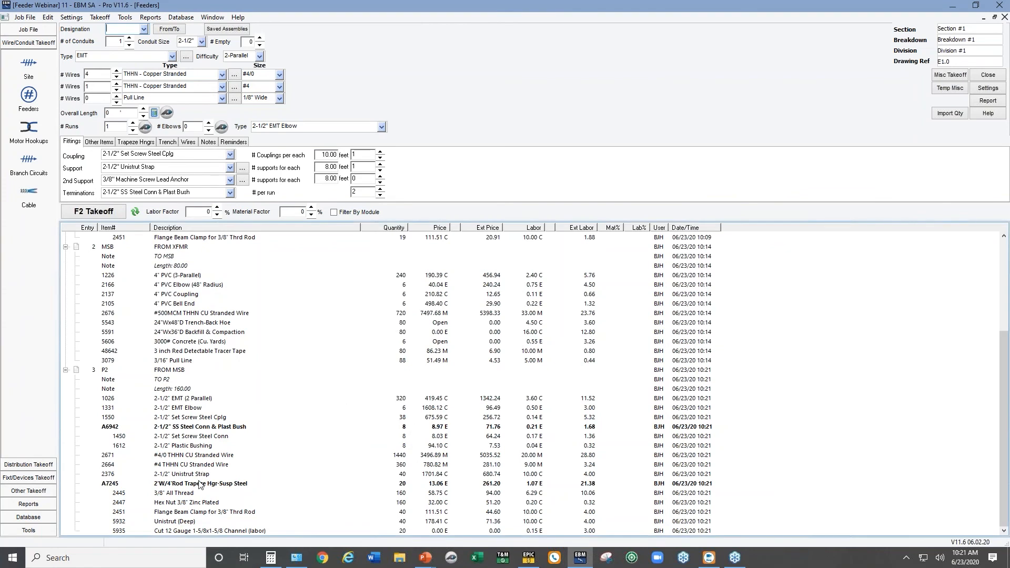
Review the P2 entry's trapeze hanger, Unistrut strap, plastic bushing, elbow and parallel EMT items in the takeoff list
{"action": "left_click", "coordinate": [219, 487]}
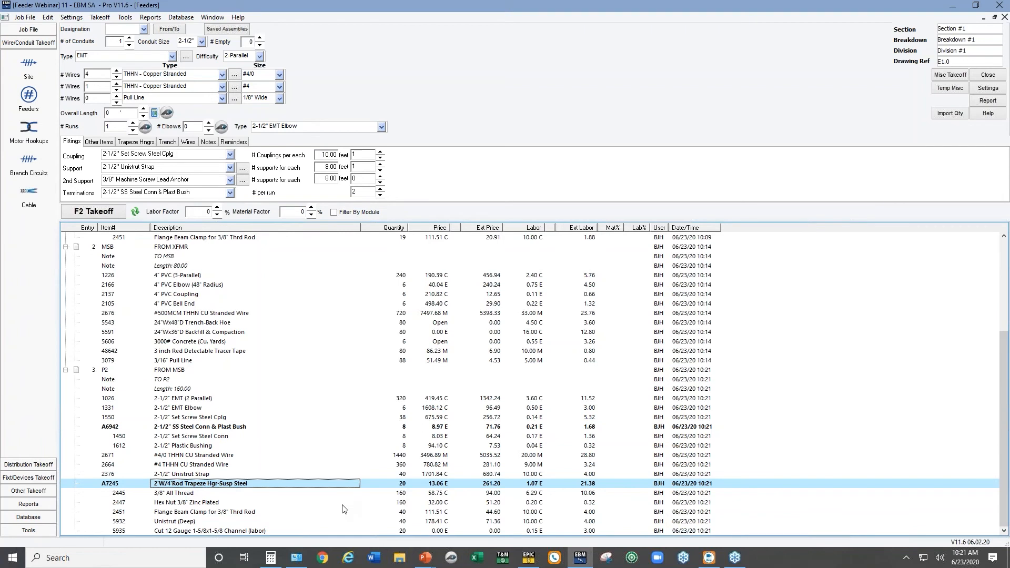
{"action": "left_click", "coordinate": [194, 475]}
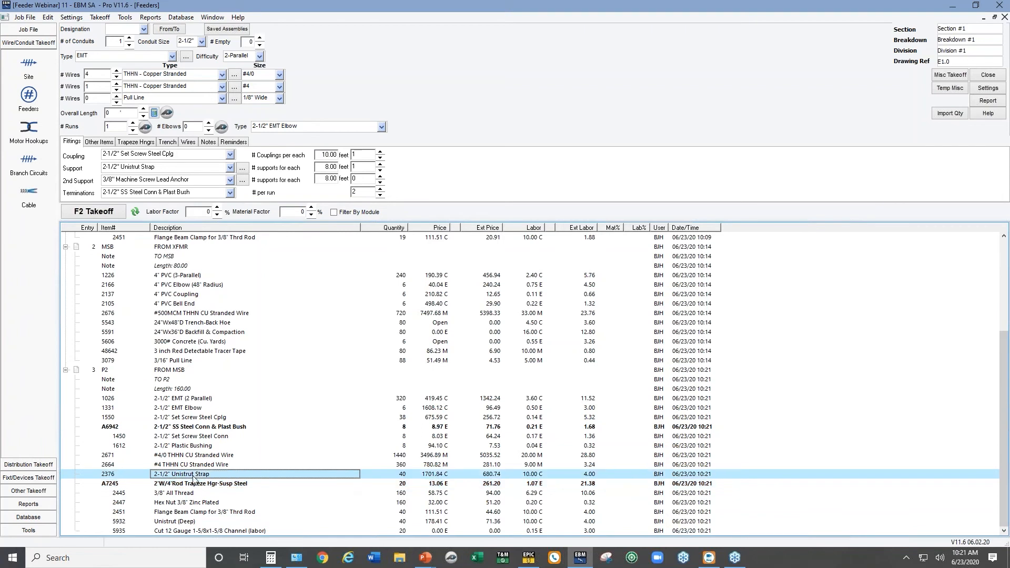
{"action": "left_click", "coordinate": [184, 447]}
{"action": "left_click", "coordinate": [176, 409]}
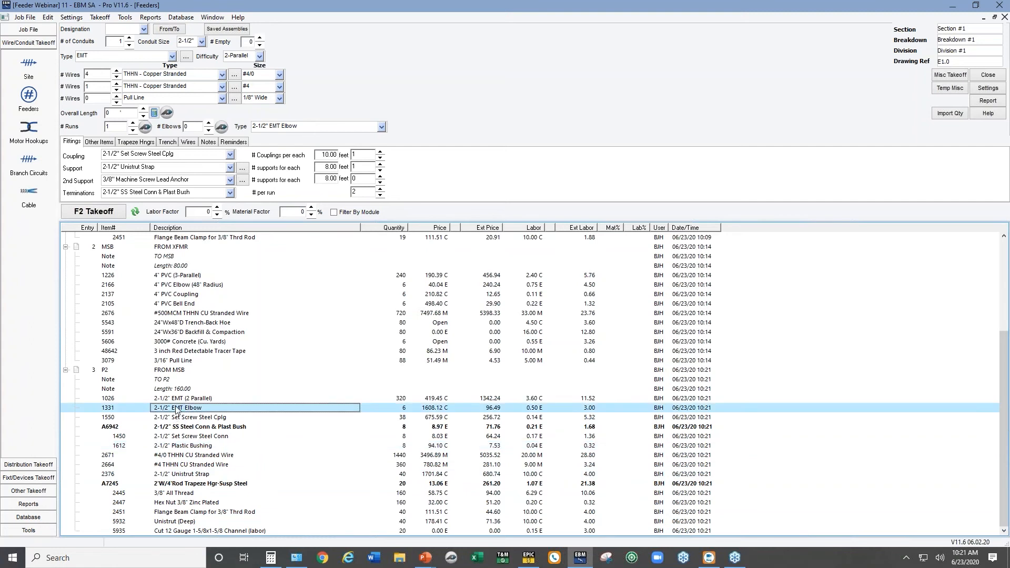
{"action": "left_click", "coordinate": [177, 398]}
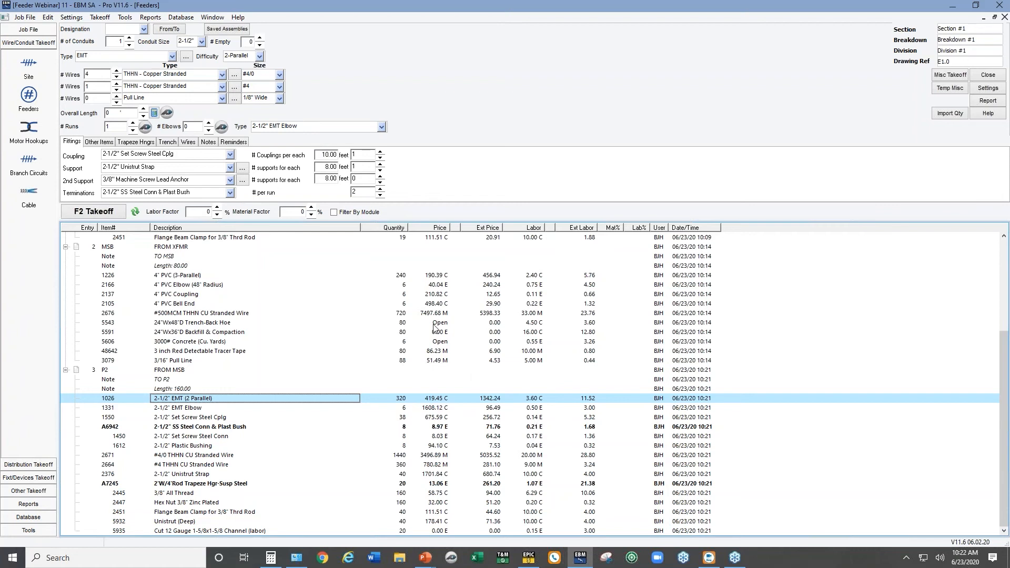
Enter P3-P as the designation of a new feeder
{"action": "left_click", "coordinate": [123, 31]}
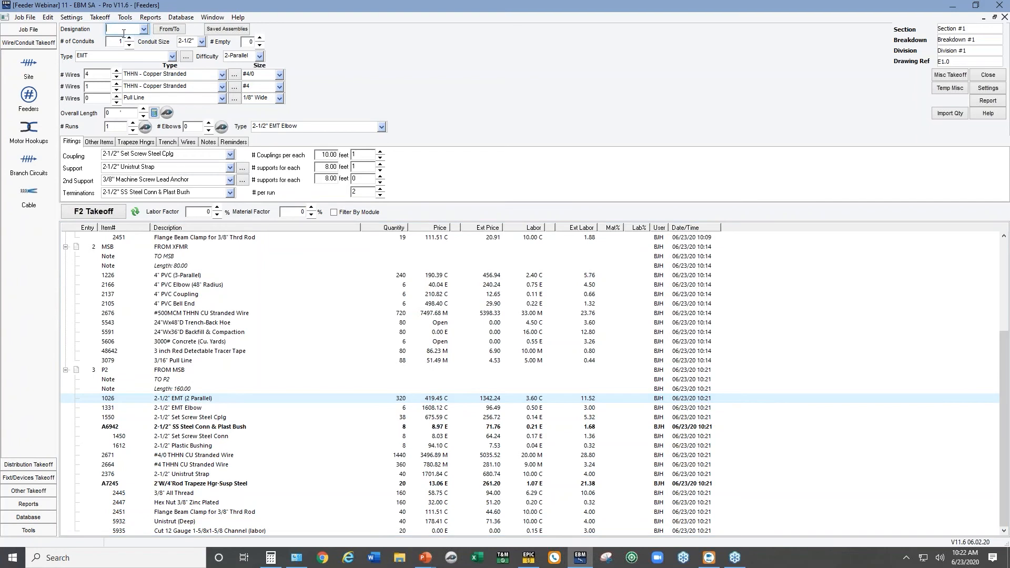
{"action": "type", "text": "P3-PB"}
{"action": "key", "text": "BackSpace"}
{"action": "key", "text": "BackSpace"}
Set the P3-P feeder's notation to run from PULL BOX to P3
{"action": "left_click", "coordinate": [169, 29]}
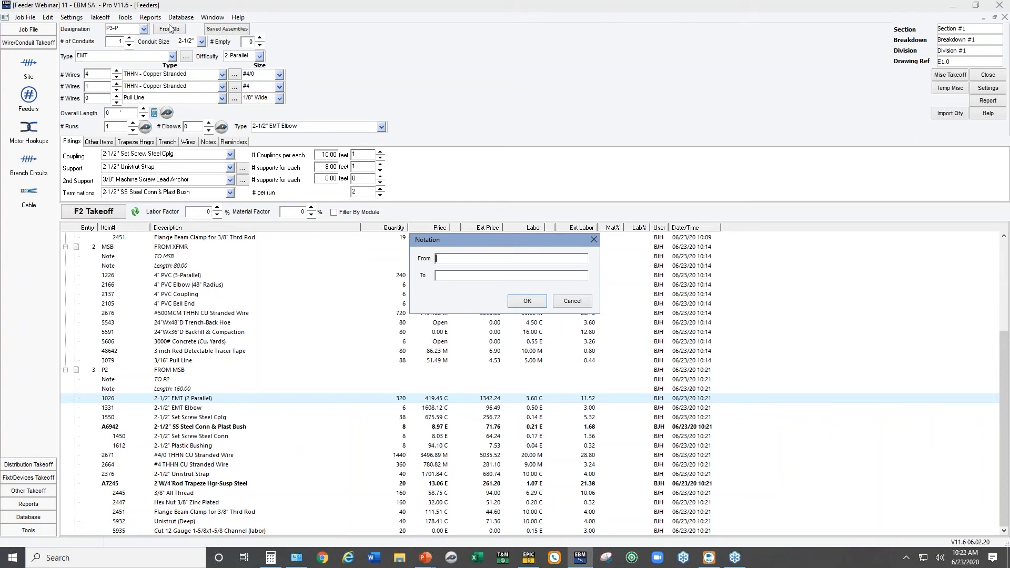
{"action": "type", "text": "SXF"}
{"action": "key", "text": "BackSpace"}
{"action": "key", "text": "BackSpace"}
{"action": "key", "text": "BackSpace"}
{"action": "type", "text": "PULL BOX"}
{"action": "key", "text": "Tab"}
{"action": "type", "text": "P2"}
{"action": "key", "text": "BackSpace"}
{"action": "type", "text": "3"}
{"action": "left_click", "coordinate": [514, 302]}
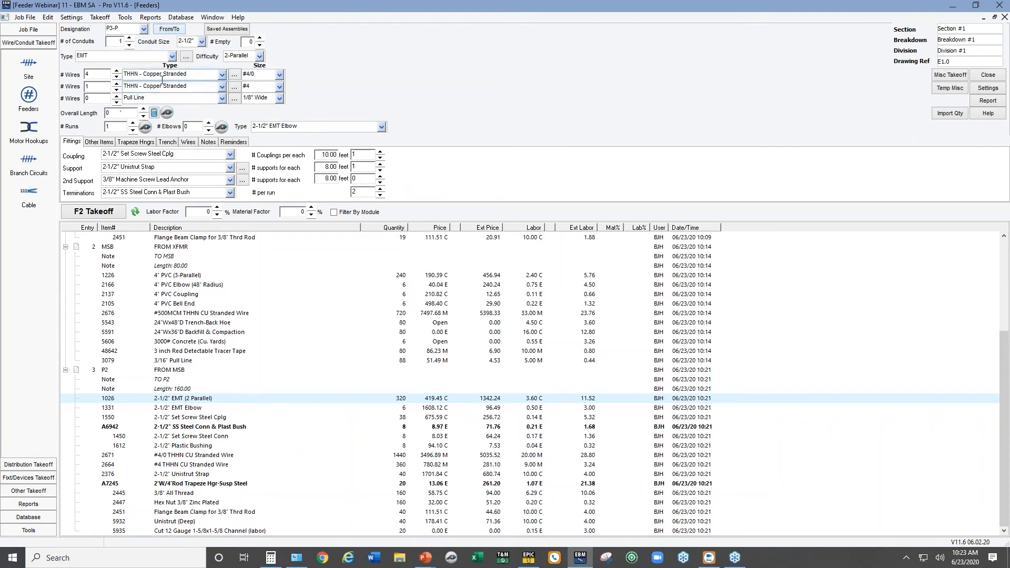
Change the P3-P conduit type to PVC Schedule 40 and set its overall length to 100 feet
{"action": "left_click", "coordinate": [173, 56]}
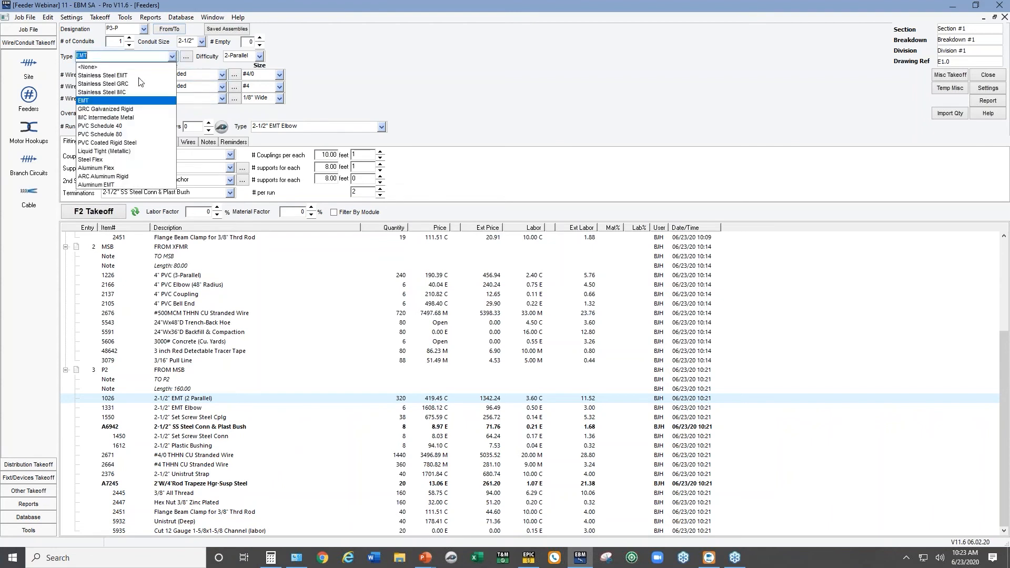
{"action": "left_click", "coordinate": [112, 126]}
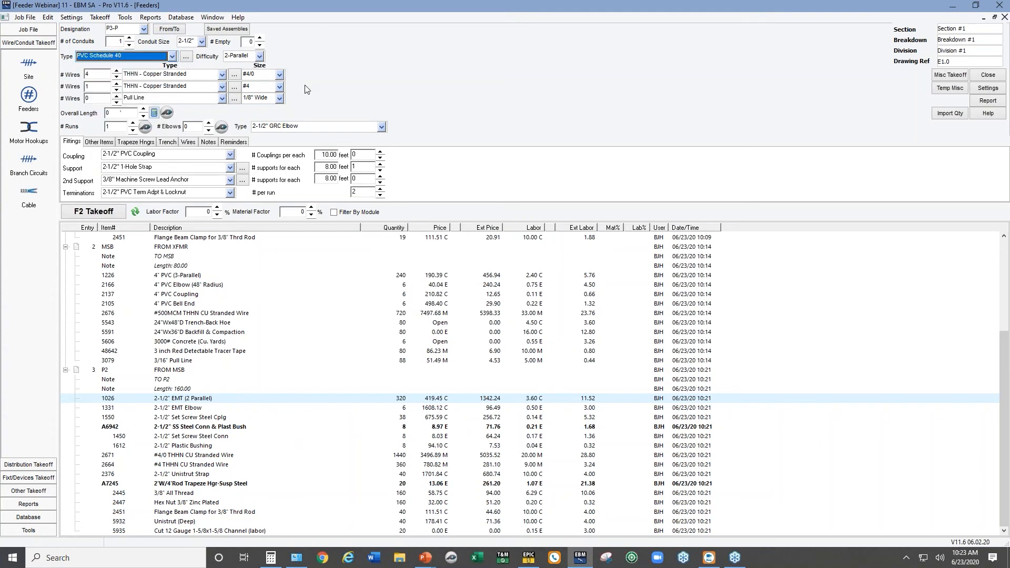
{"action": "left_click", "coordinate": [115, 113]}
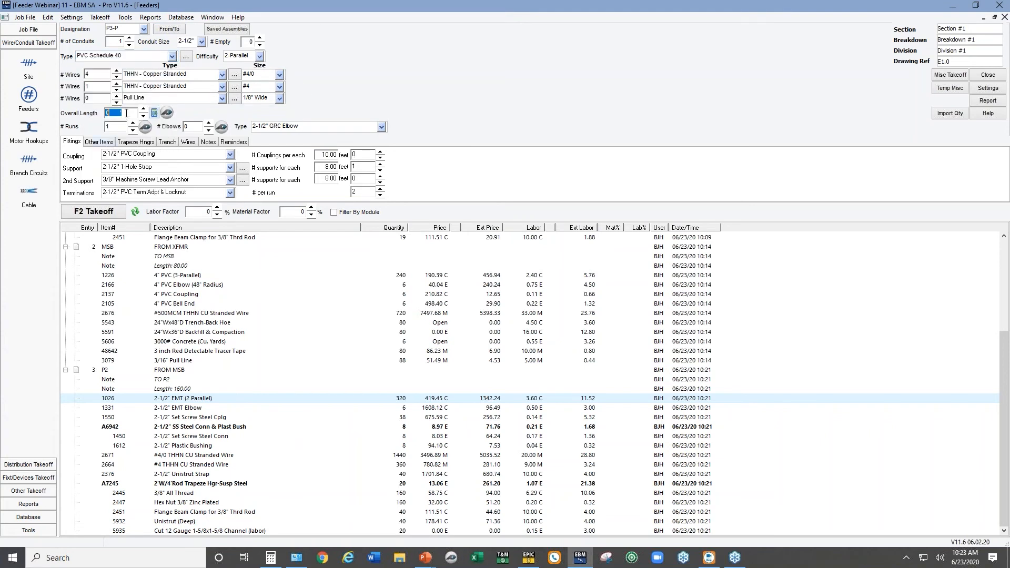
{"action": "type", "text": "100"}
Give the P3-P run two 2-1/2" PVC Elbows and reduce its conduit supports to 0
{"action": "left_click", "coordinate": [385, 128]}
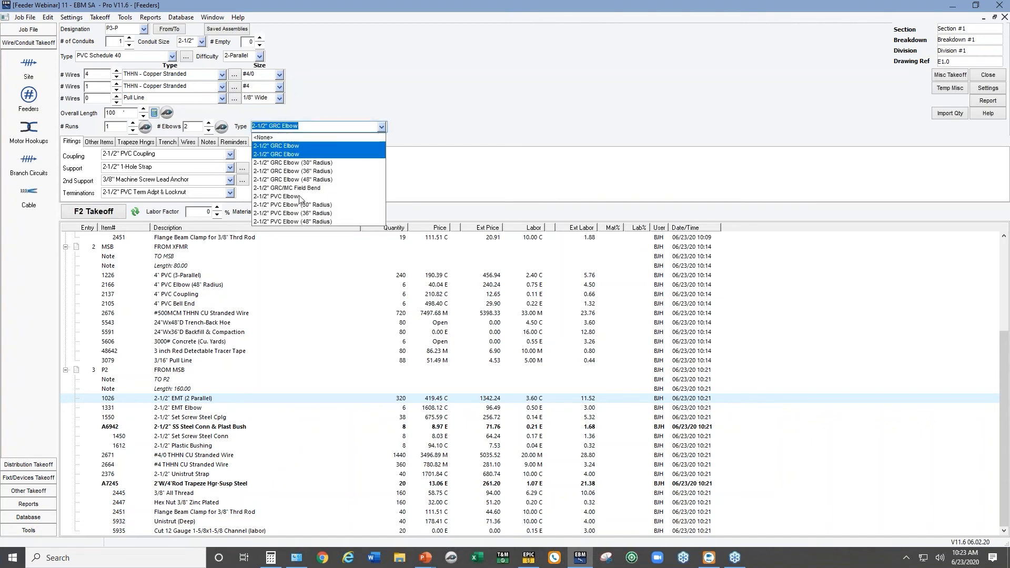
{"action": "left_click", "coordinate": [277, 196]}
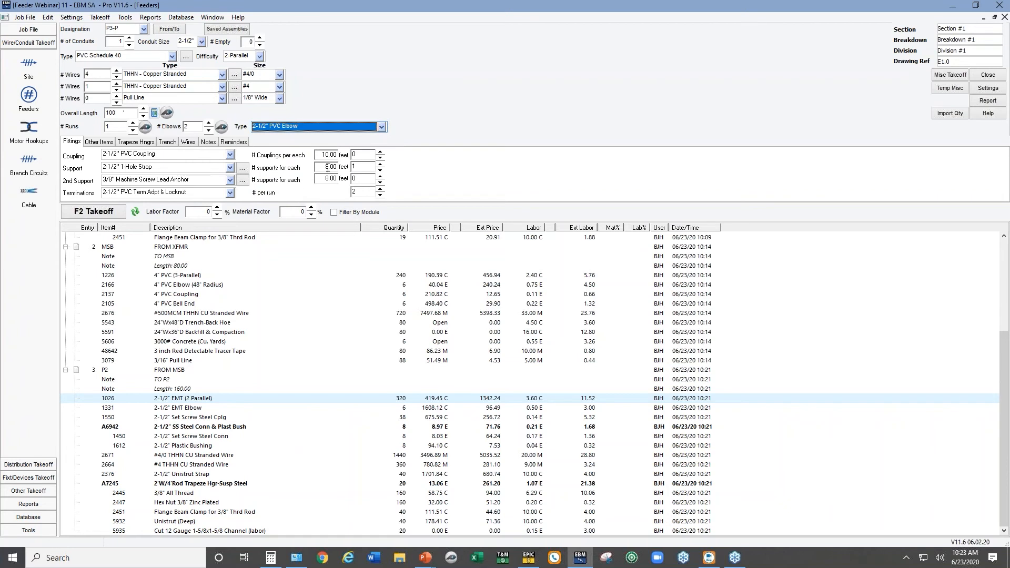
{"action": "left_click", "coordinate": [380, 171]}
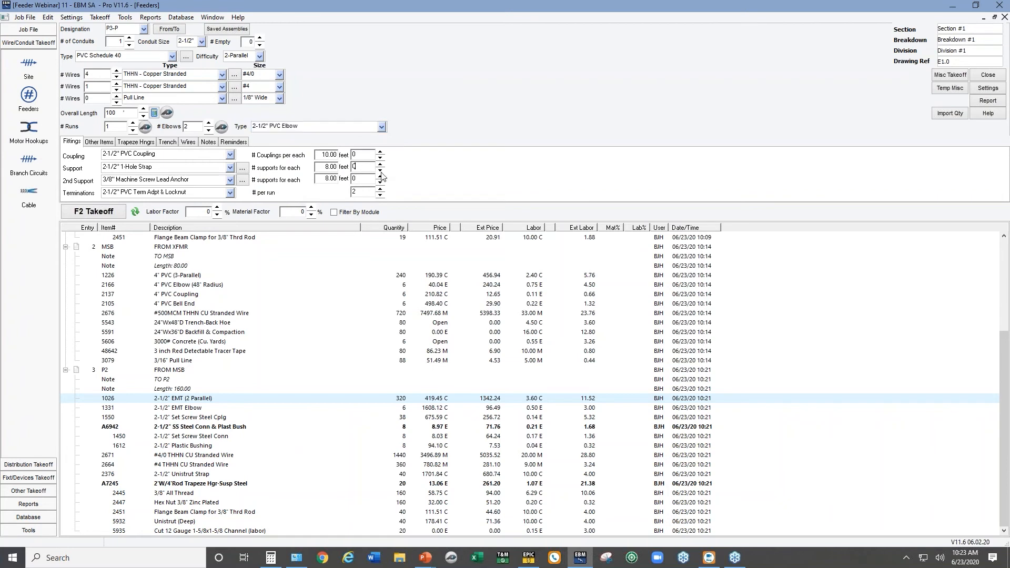
Add the 6"Wx24"D Trench-Ditch Witch trench item to P3-P with a quantity of 100
{"action": "left_click", "coordinate": [166, 143]}
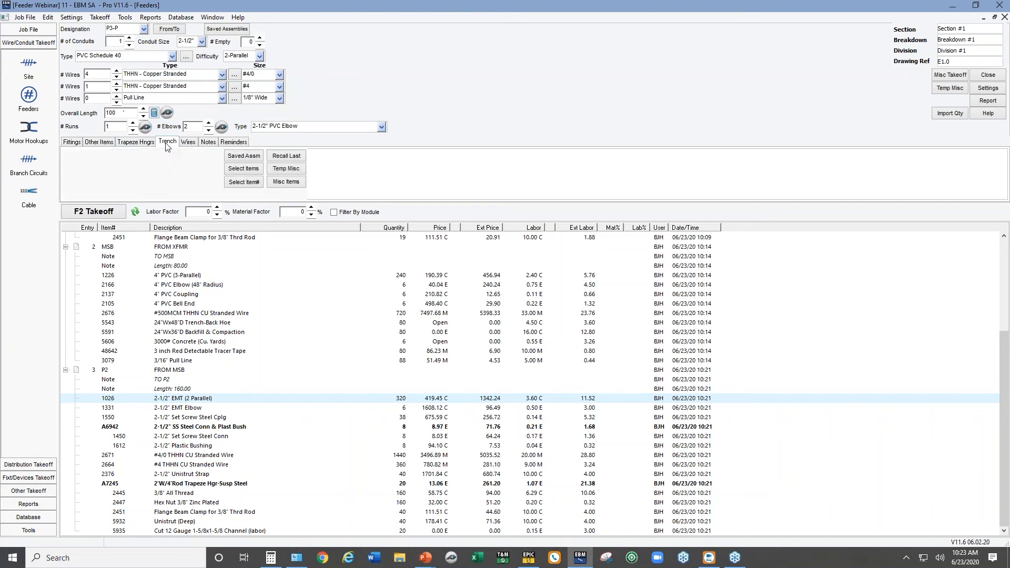
{"action": "left_click", "coordinate": [278, 156]}
{"action": "left_click", "coordinate": [253, 171]}
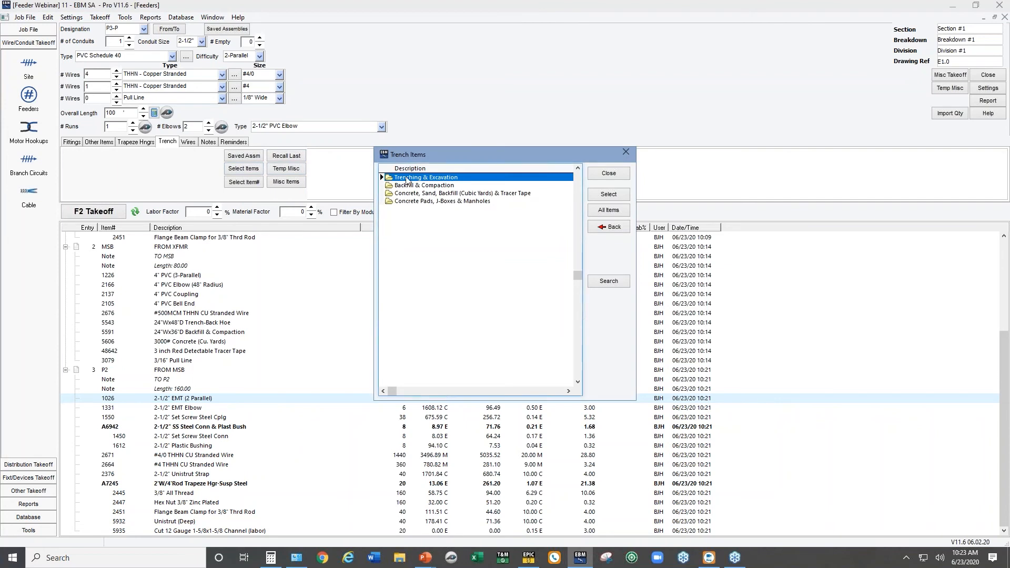
{"action": "double_click", "coordinate": [408, 179]}
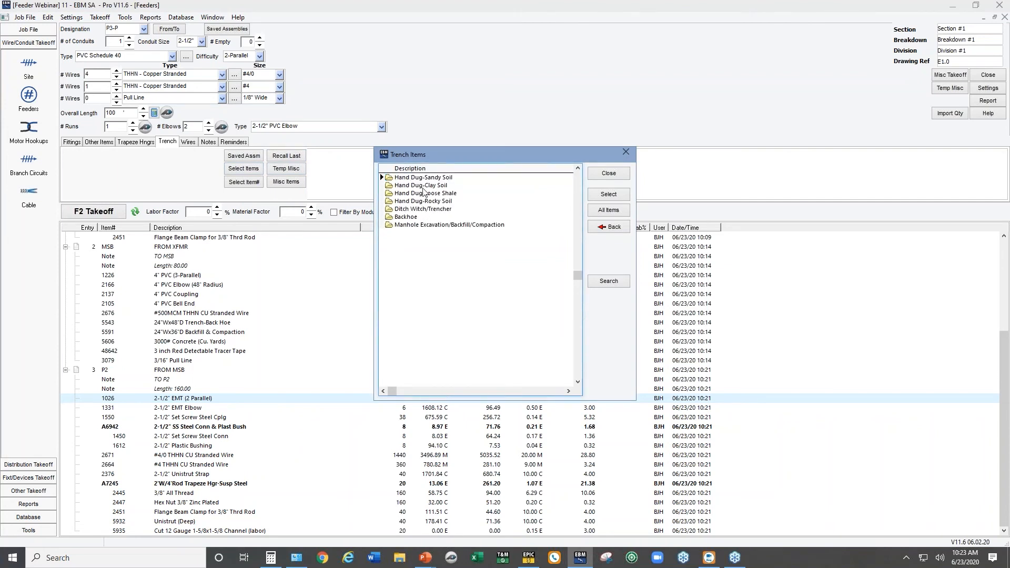
{"action": "double_click", "coordinate": [413, 210]}
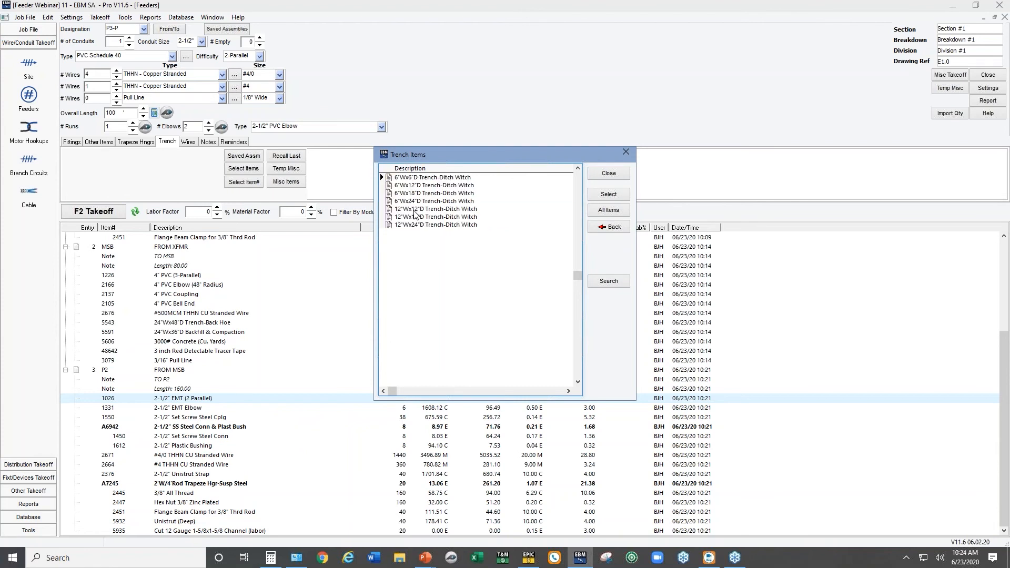
{"action": "left_click", "coordinate": [413, 203]}
{"action": "double_click", "coordinate": [413, 205]}
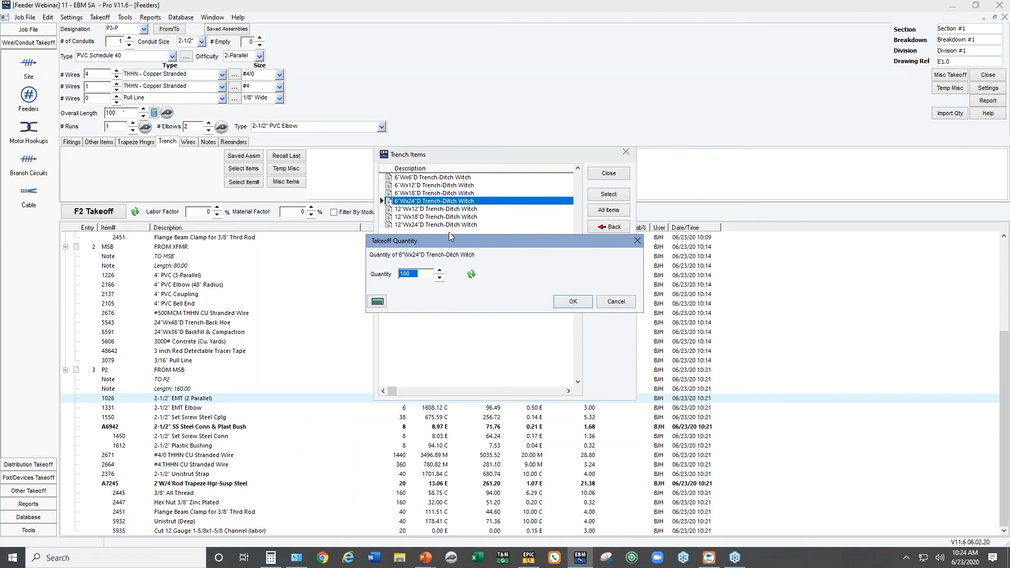
{"action": "left_click", "coordinate": [573, 301]}
Add the 6"Wx24"D Backfill & Compaction trench item to P3-P with a quantity of 100
{"action": "left_click", "coordinate": [599, 227]}
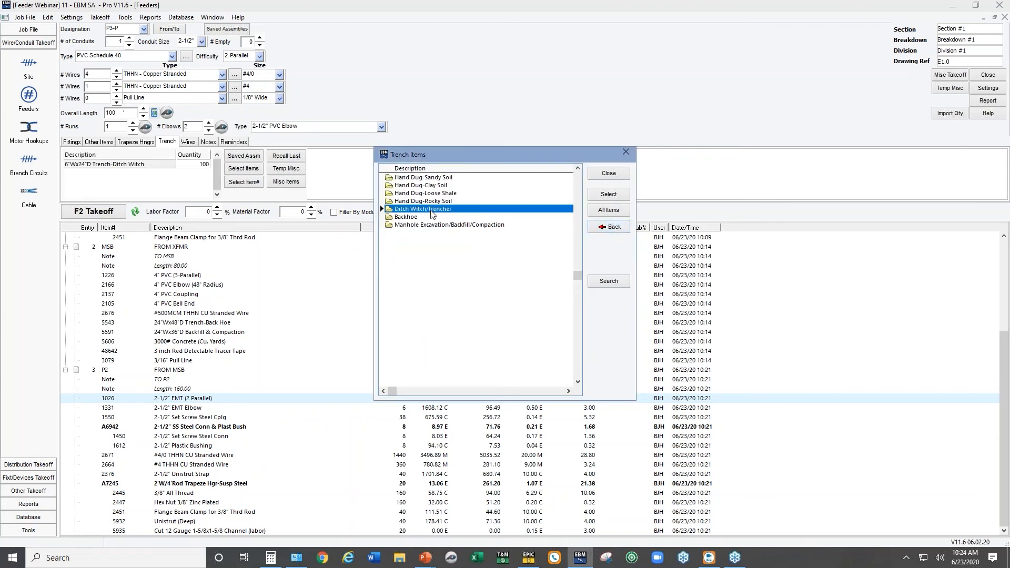
{"action": "left_click", "coordinate": [613, 227]}
{"action": "left_click", "coordinate": [413, 186]}
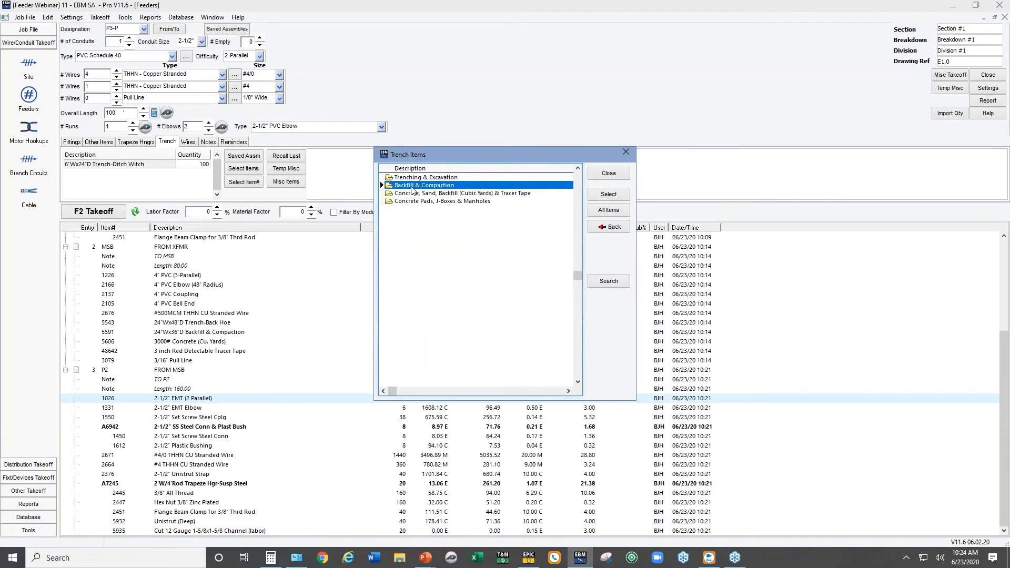
{"action": "double_click", "coordinate": [412, 187]}
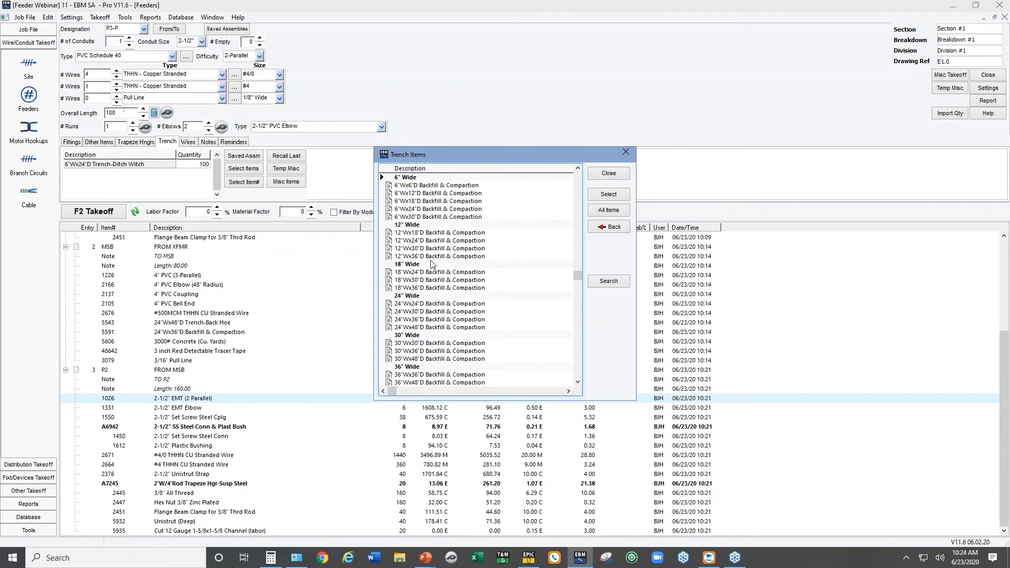
{"action": "left_click", "coordinate": [414, 209]}
{"action": "double_click", "coordinate": [414, 210]}
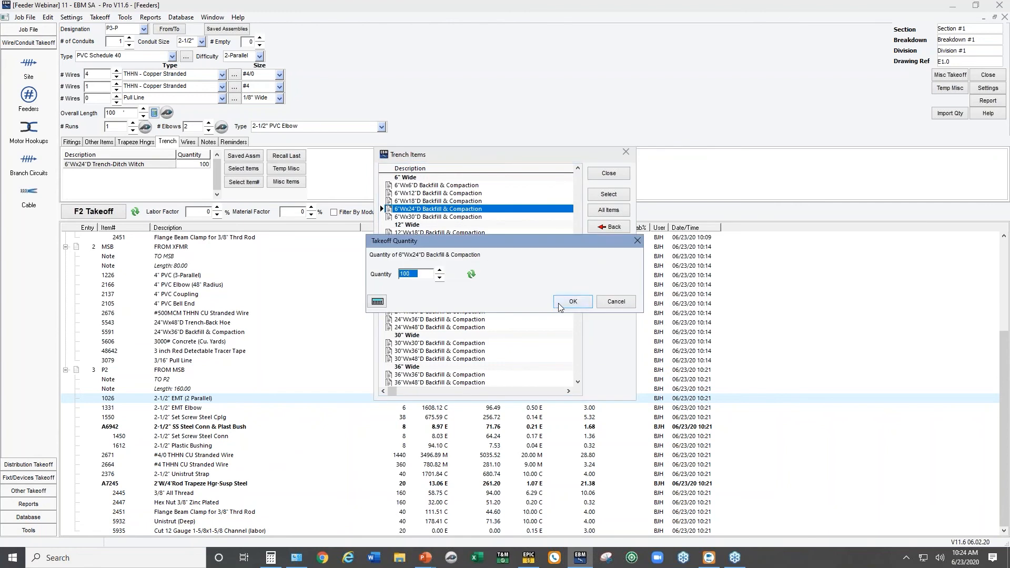
{"action": "left_click", "coordinate": [572, 302]}
{"action": "left_click", "coordinate": [607, 173]}
Take off the P3-P feeder with a wire makeup length of 10 per wire, per run
{"action": "left_click", "coordinate": [92, 211]}
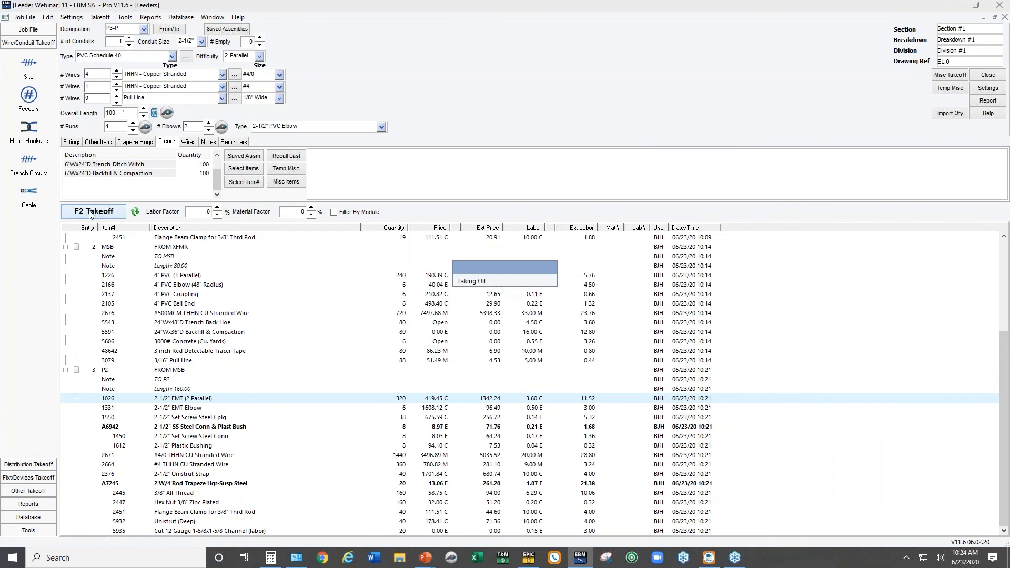
{"action": "type", "text": "10"}
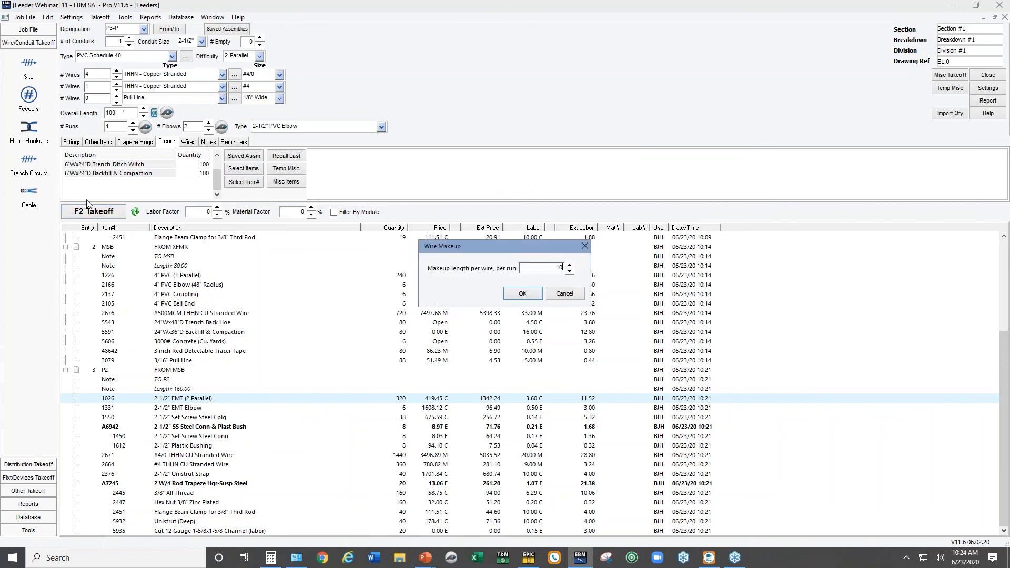
{"action": "left_click", "coordinate": [536, 297]}
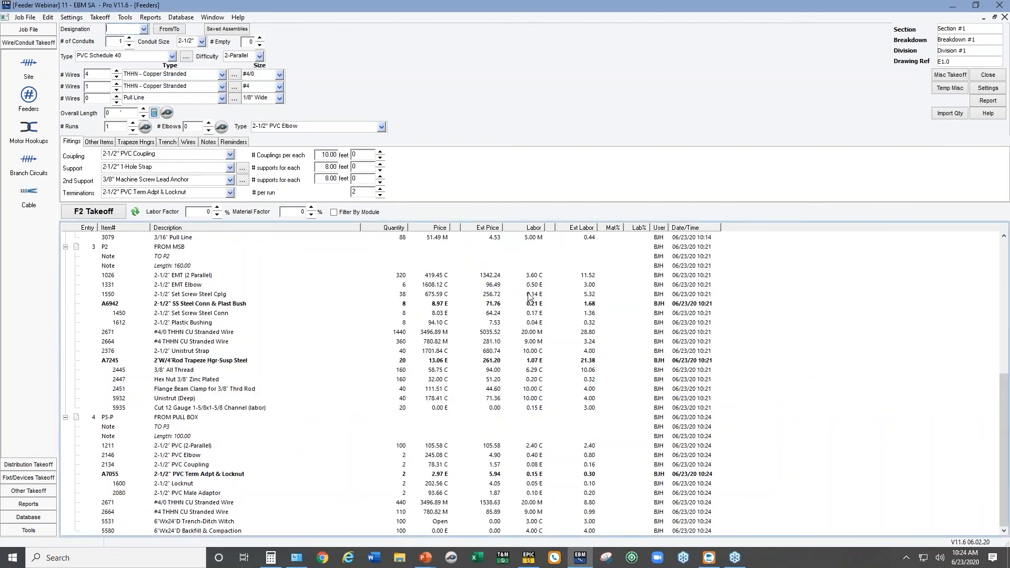
Start a feeder designated P3-E with a notation from GROUND to P3
{"action": "type", "text": "P3-E"}
{"action": "left_click", "coordinate": [168, 29]}
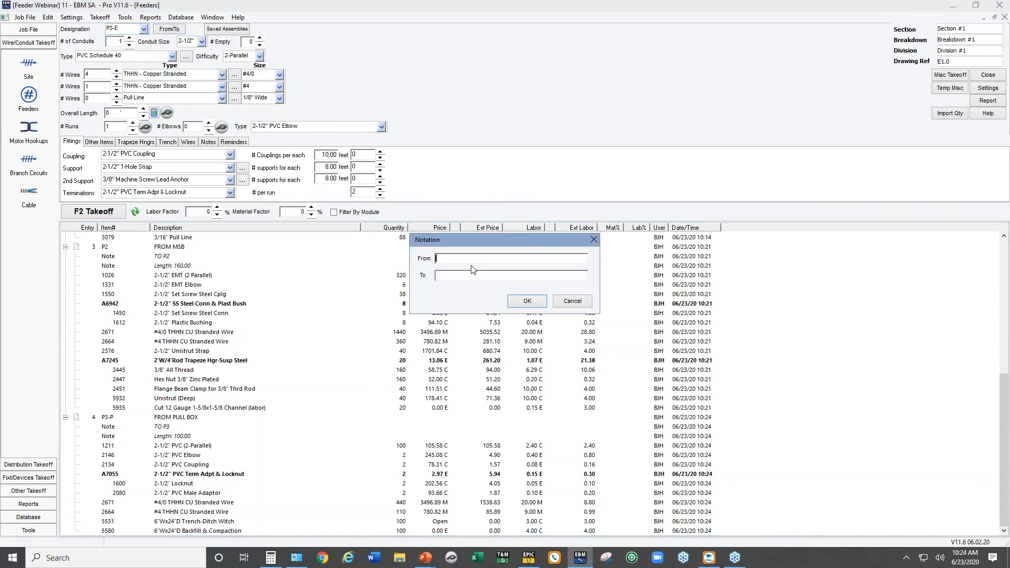
{"action": "type", "text": "GROUND"}
{"action": "left_click", "coordinate": [526, 304]}
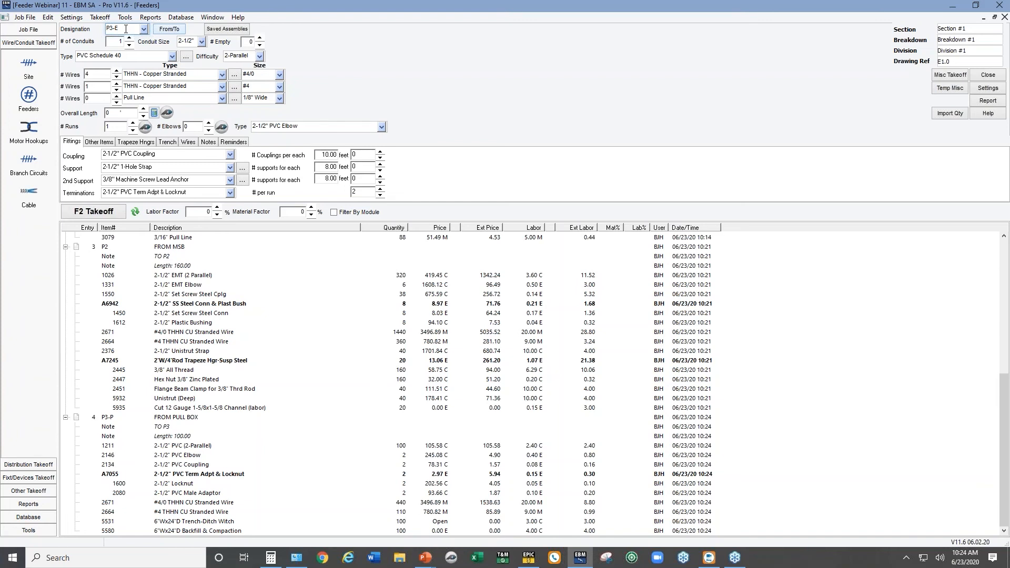
Change the P3-E conduit type to EMT and its support to 2-1/2" Unistrut Strap w/1ft Channel
{"action": "left_click", "coordinate": [170, 56]}
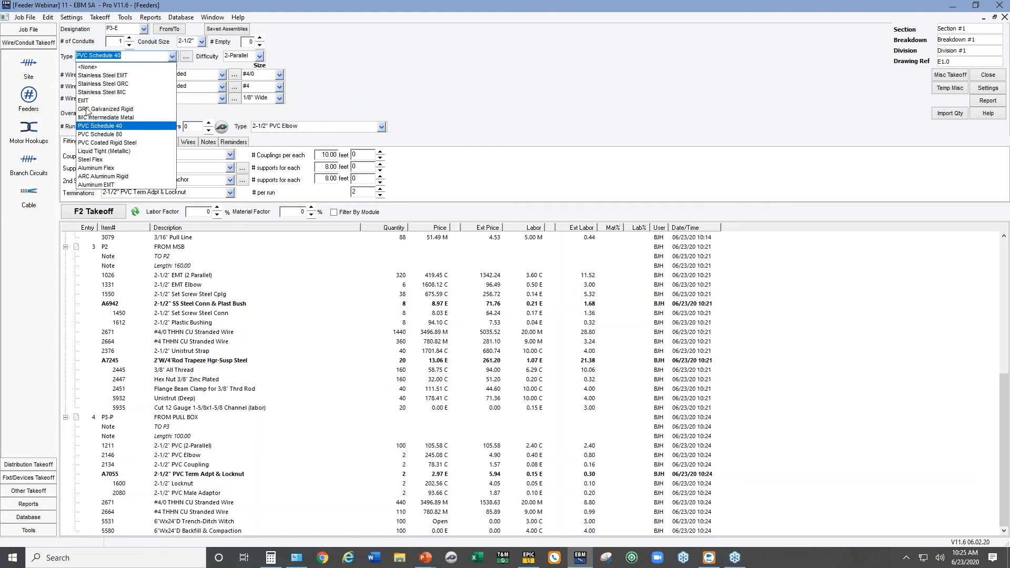
{"action": "left_click", "coordinate": [84, 101]}
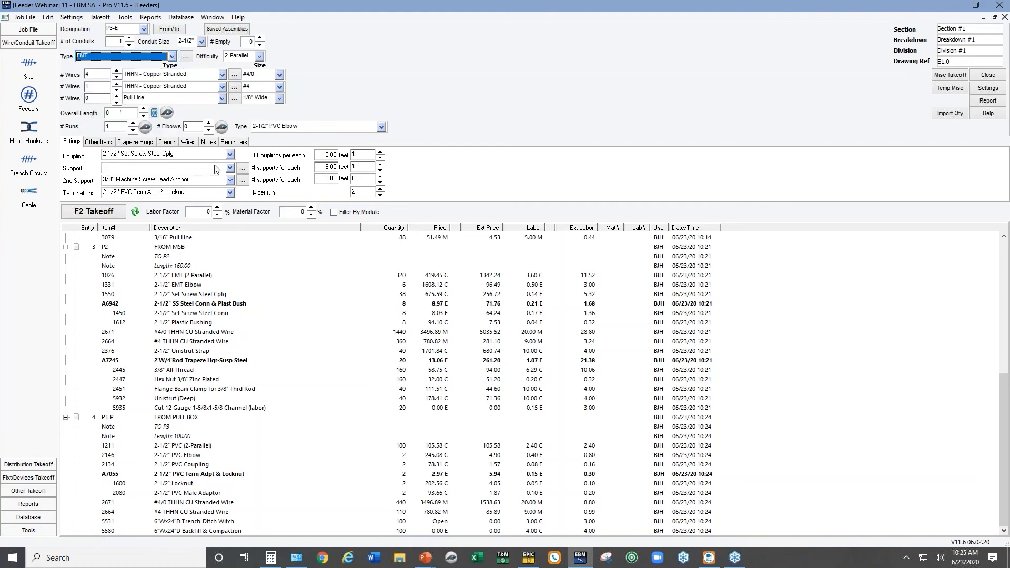
{"action": "left_click", "coordinate": [230, 167]}
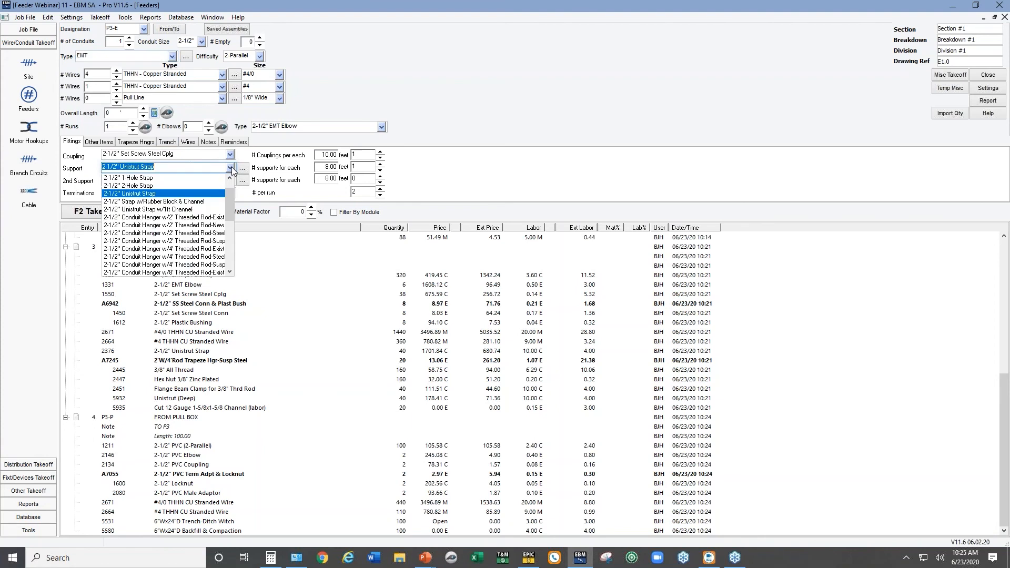
{"action": "left_click", "coordinate": [179, 211]}
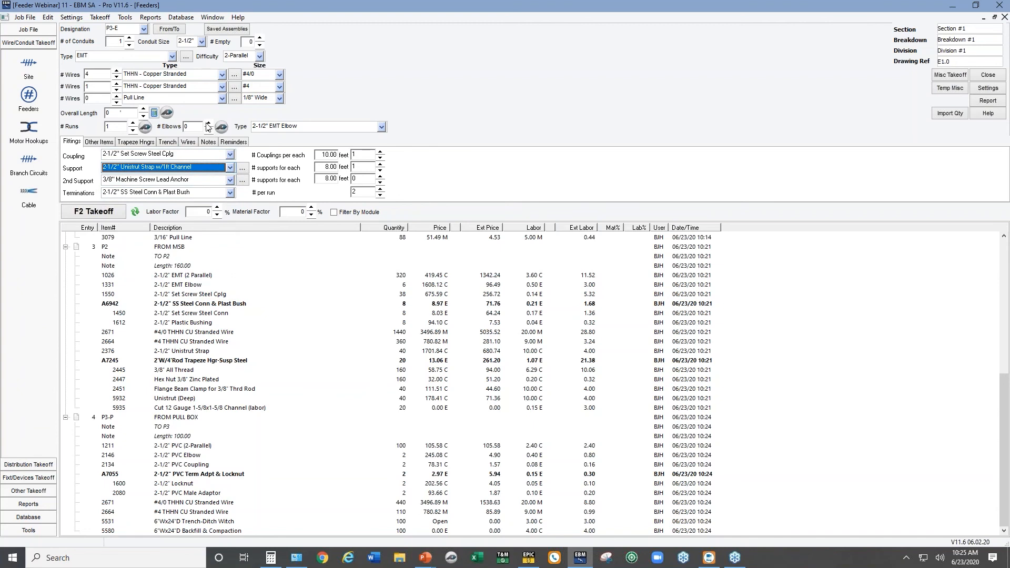
Set the P3-E overall length to 20 feet and take it off with a wire makeup length of 0
{"action": "left_click", "coordinate": [118, 114]}
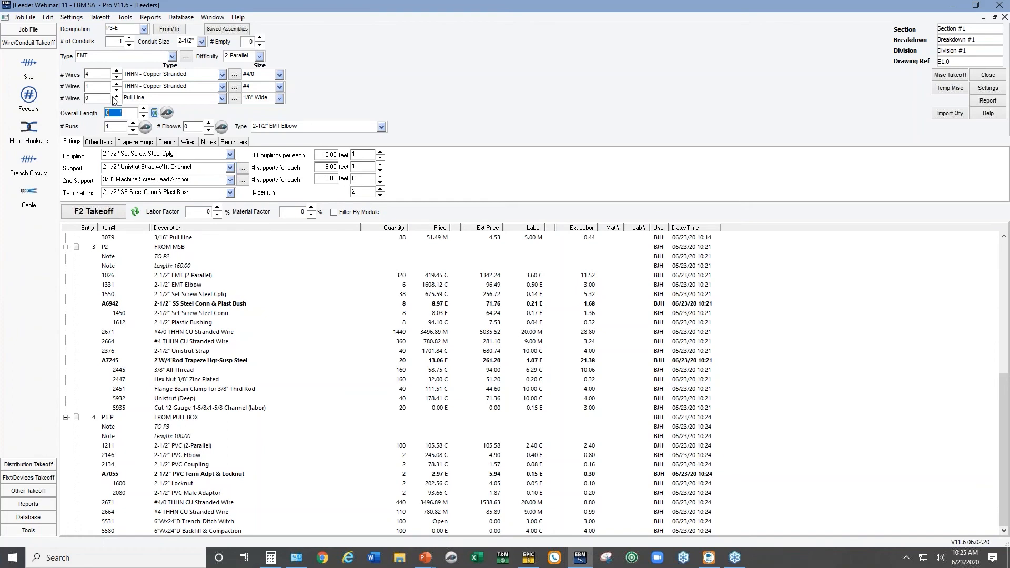
{"action": "type", "text": "20"}
{"action": "left_click", "coordinate": [90, 213]}
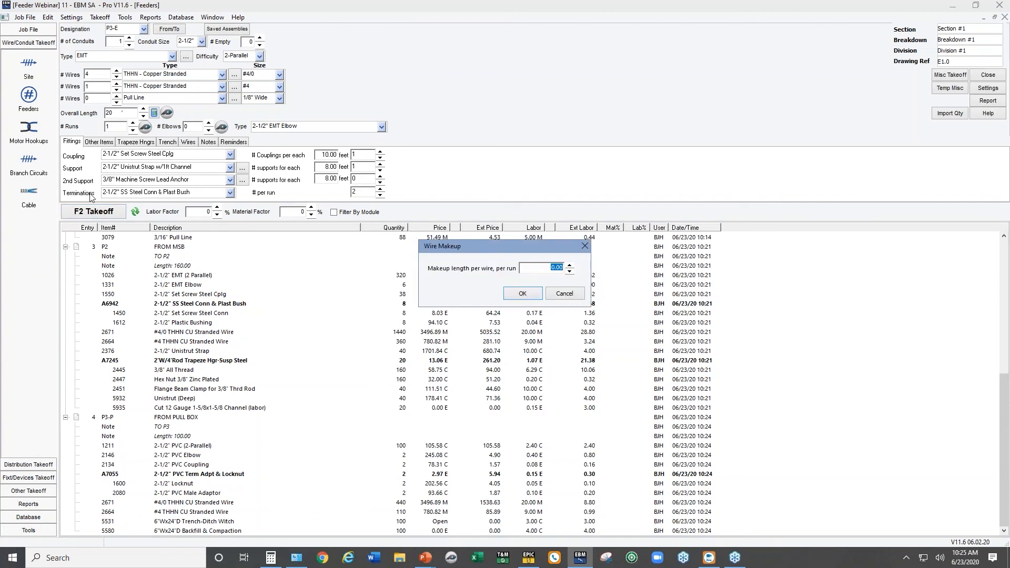
{"action": "key", "text": "Return"}
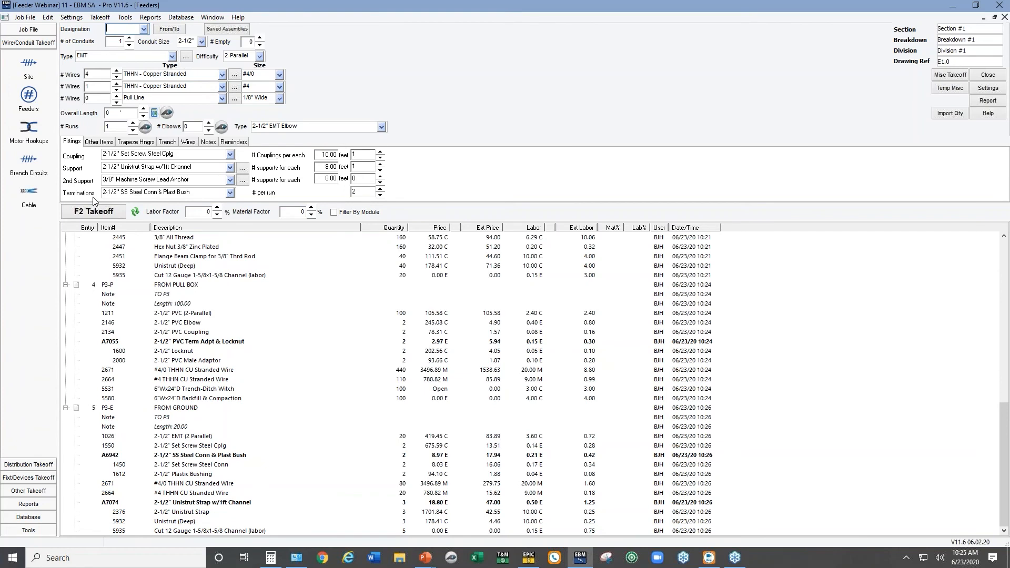
Preview the takeoff quantity reports for the Feeders and Site modules
{"action": "left_click", "coordinate": [890, 41]}
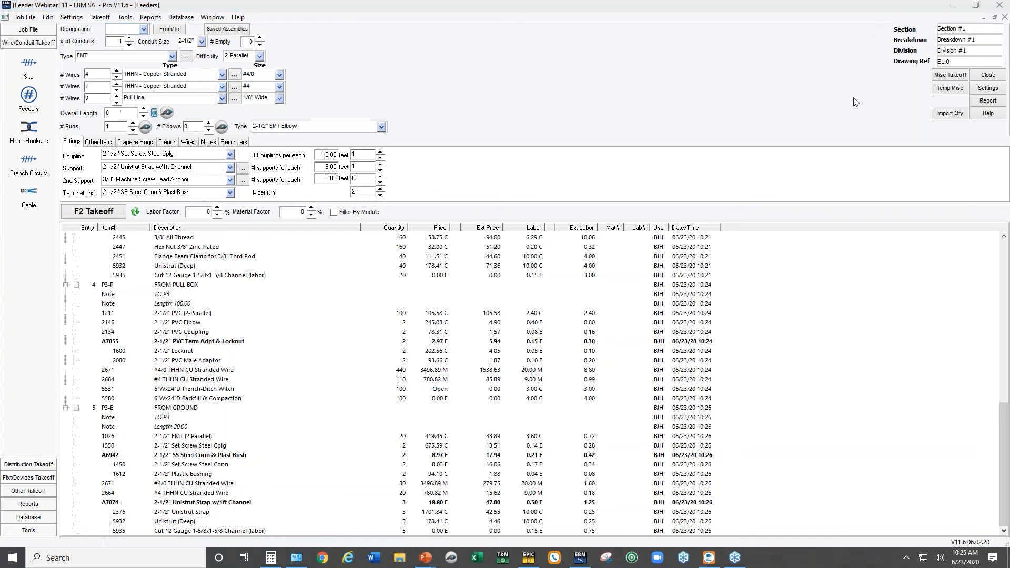
{"action": "left_click", "coordinate": [988, 104]}
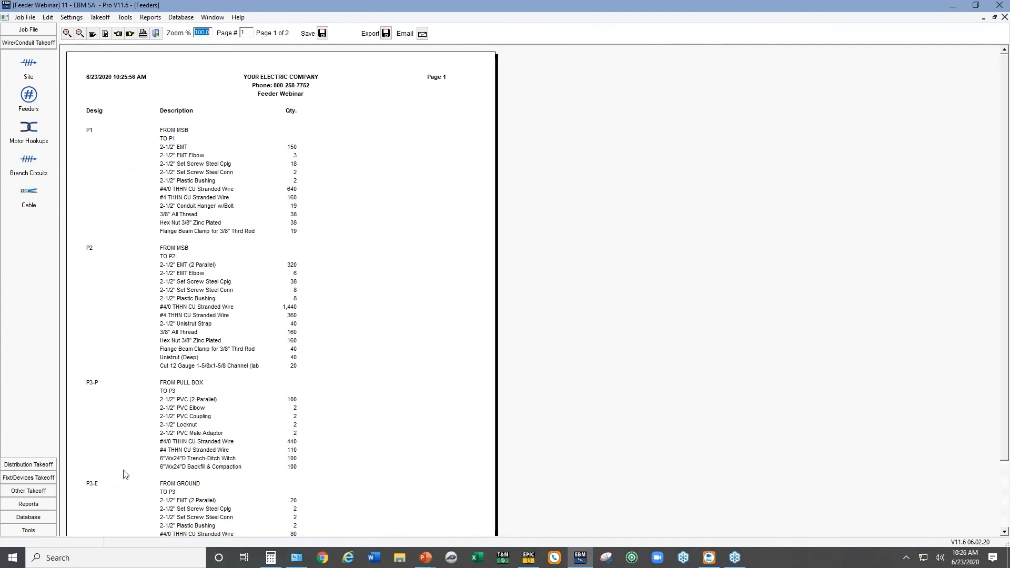
{"action": "left_click", "coordinate": [28, 66]}
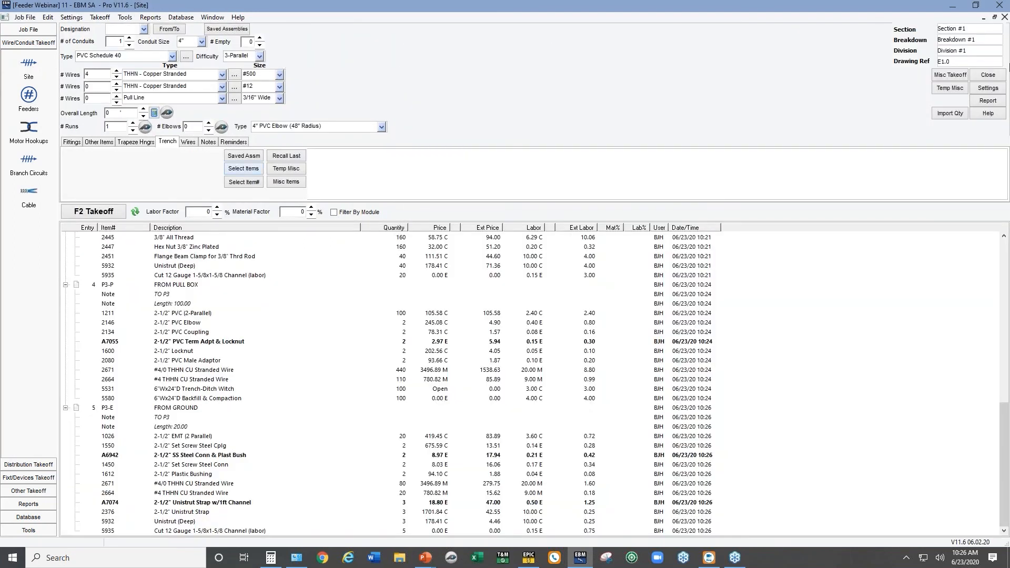
{"action": "left_click", "coordinate": [987, 101]}
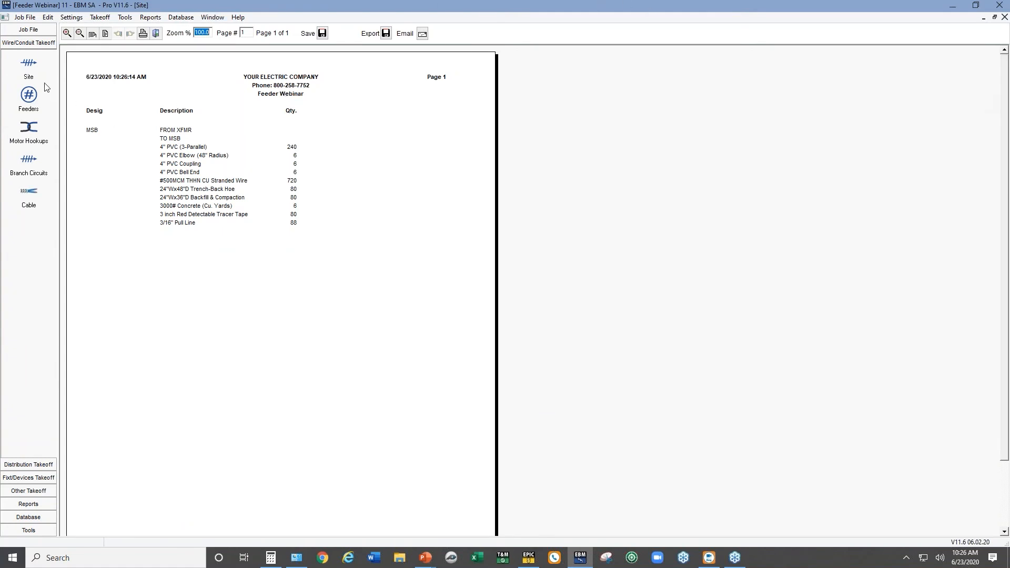
{"action": "left_click", "coordinate": [29, 64]}
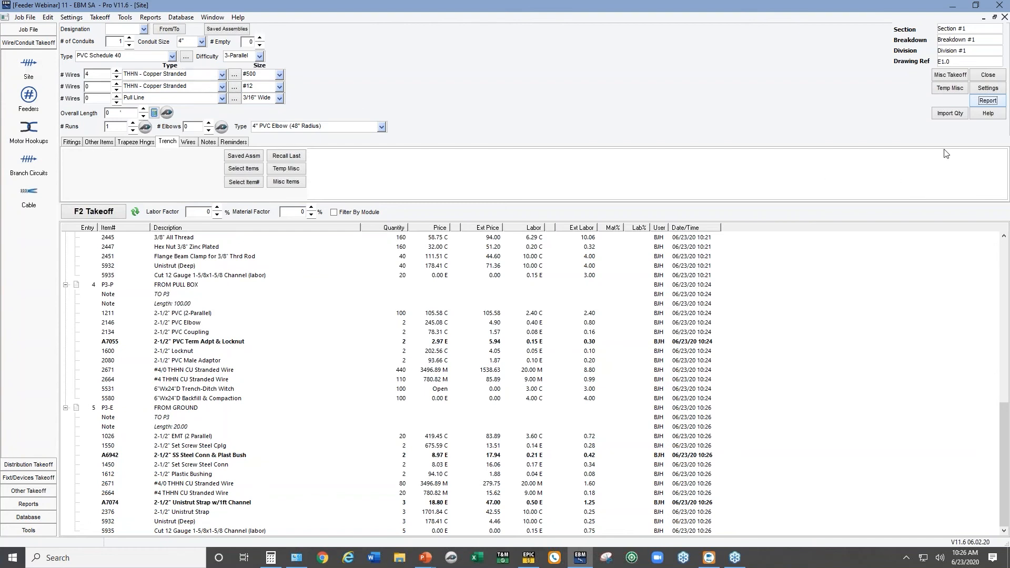
Preview the Site module's takeoff quantity report and return to the Feeders takeoff
{"action": "left_click", "coordinate": [976, 102]}
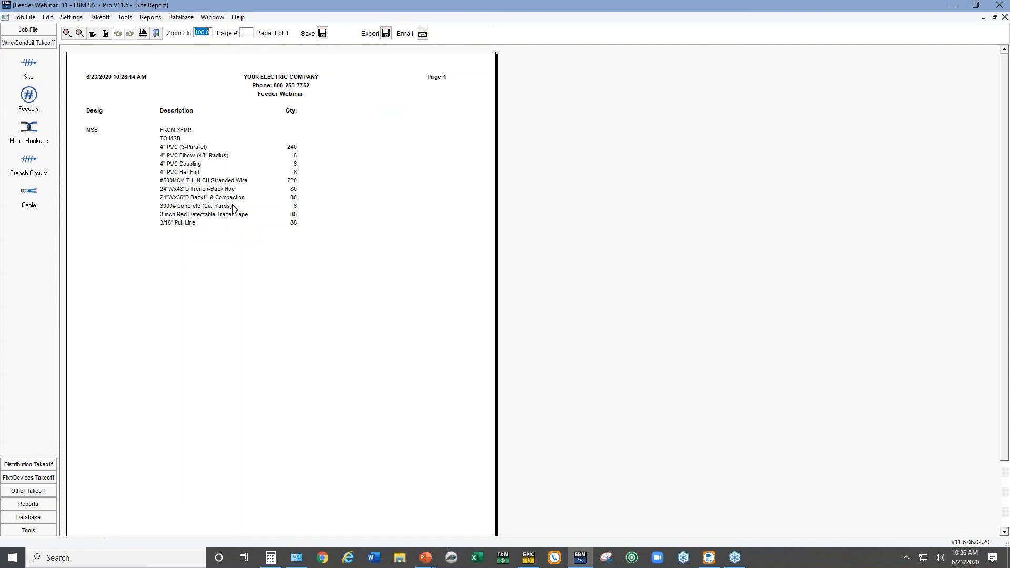
{"action": "left_click", "coordinate": [894, 178]}
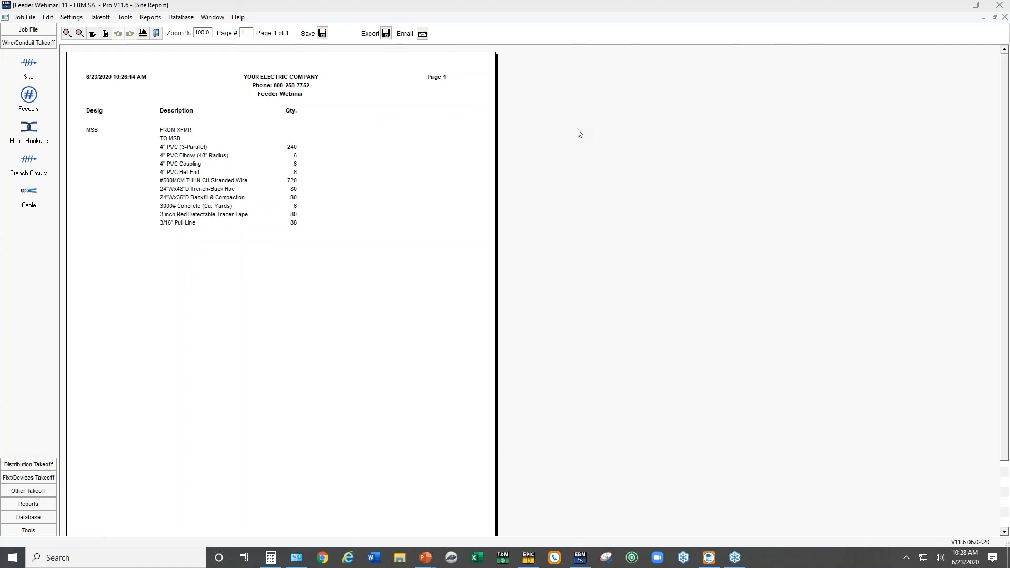
{"action": "left_click", "coordinate": [31, 99]}
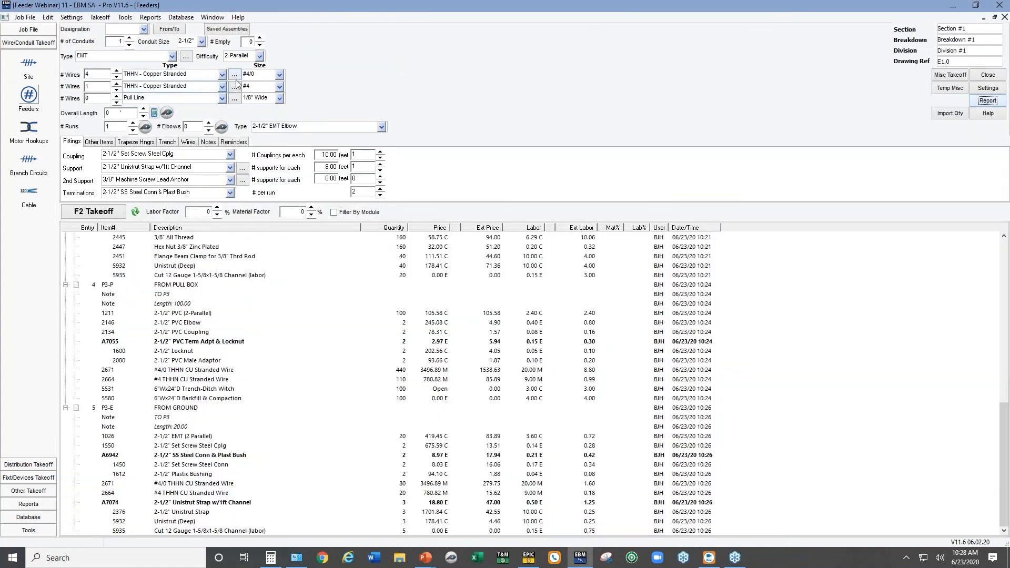
{"action": "left_click", "coordinate": [221, 75]}
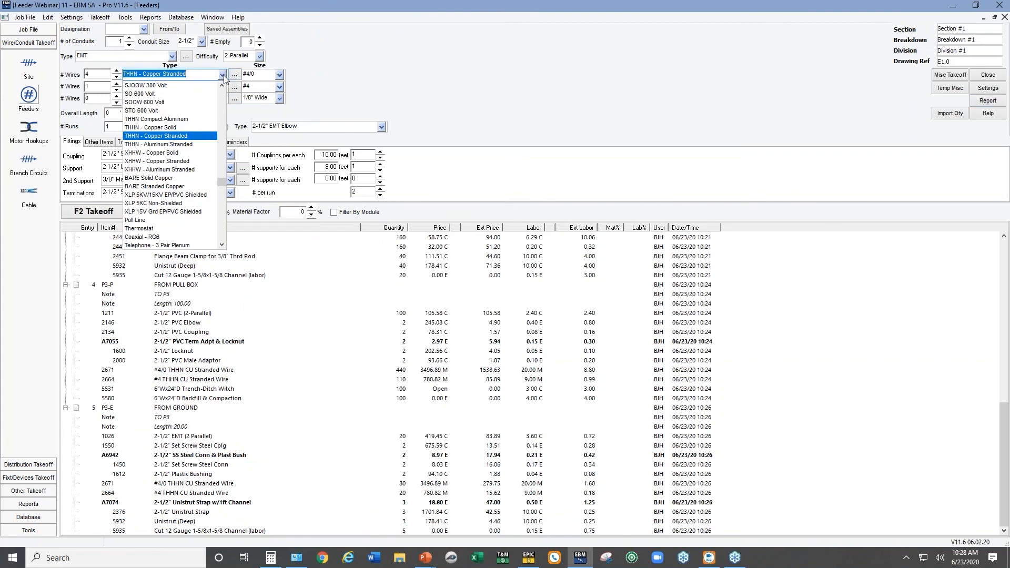
{"action": "left_click", "coordinate": [365, 95]}
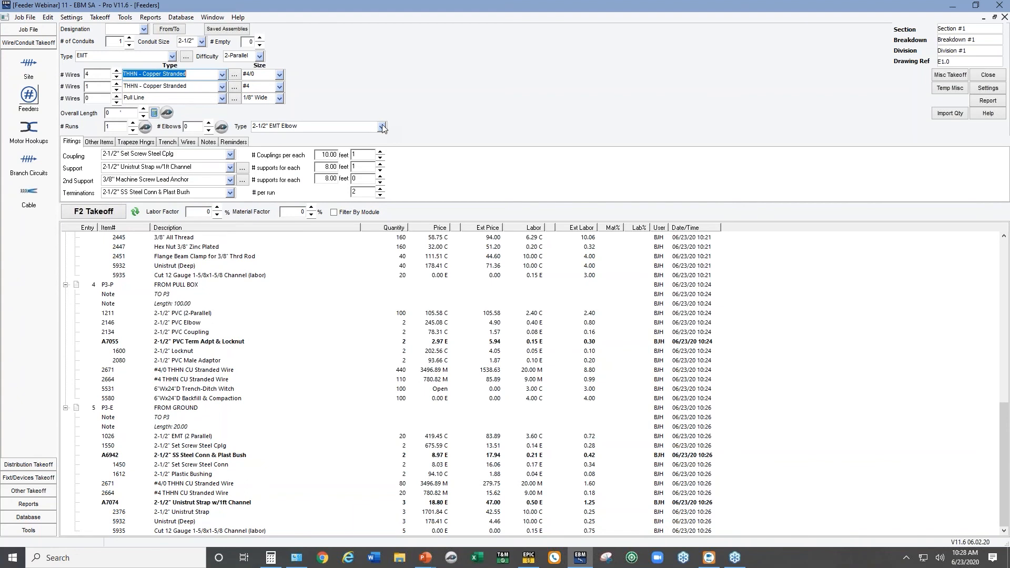
{"action": "left_click", "coordinate": [382, 127]}
{"action": "left_click", "coordinate": [384, 78]}
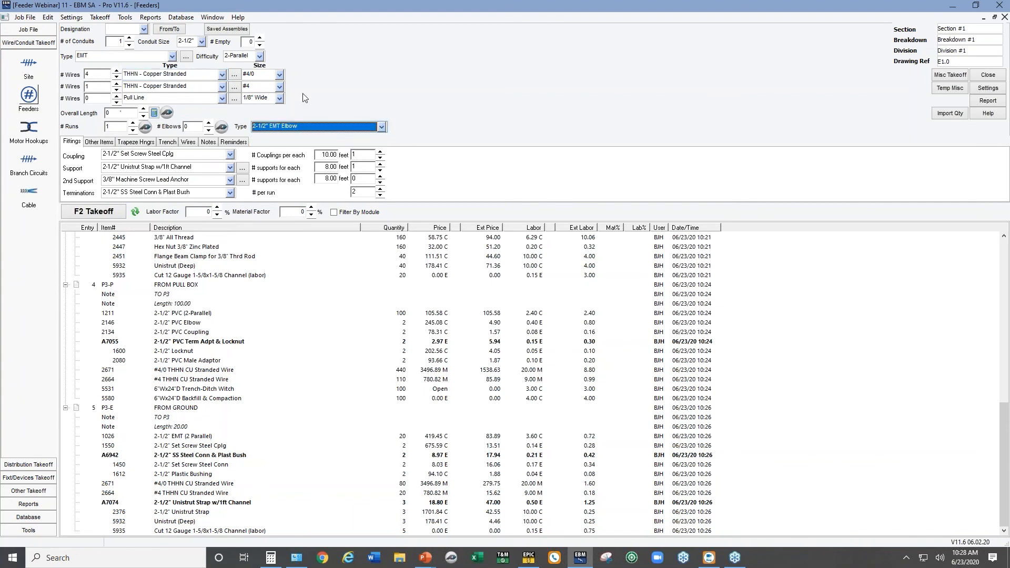
{"action": "left_click", "coordinate": [225, 172]}
{"action": "left_click", "coordinate": [358, 73]}
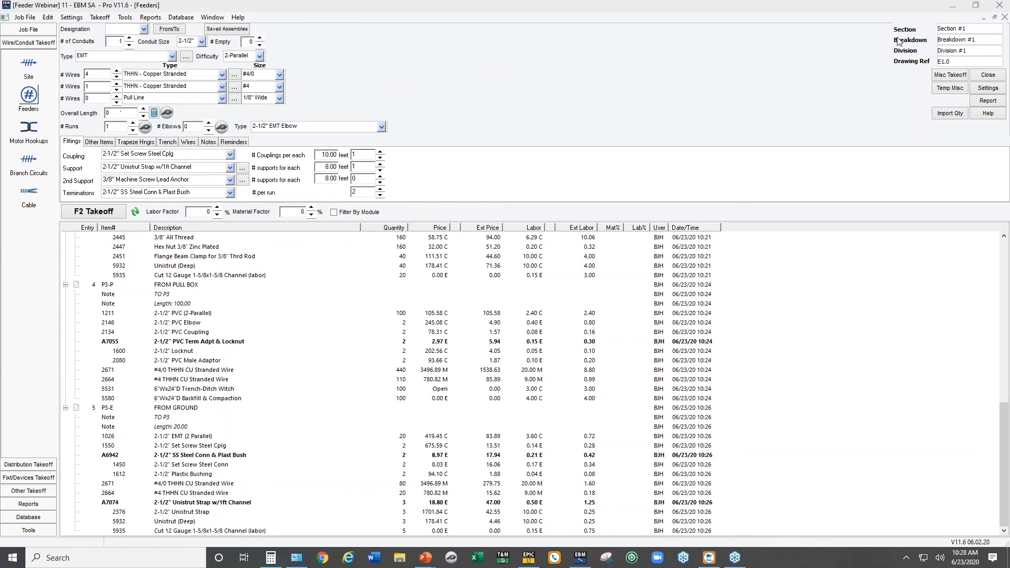
Start a feeder designated P4 with a notation from MSB
{"action": "left_click", "coordinate": [133, 27]}
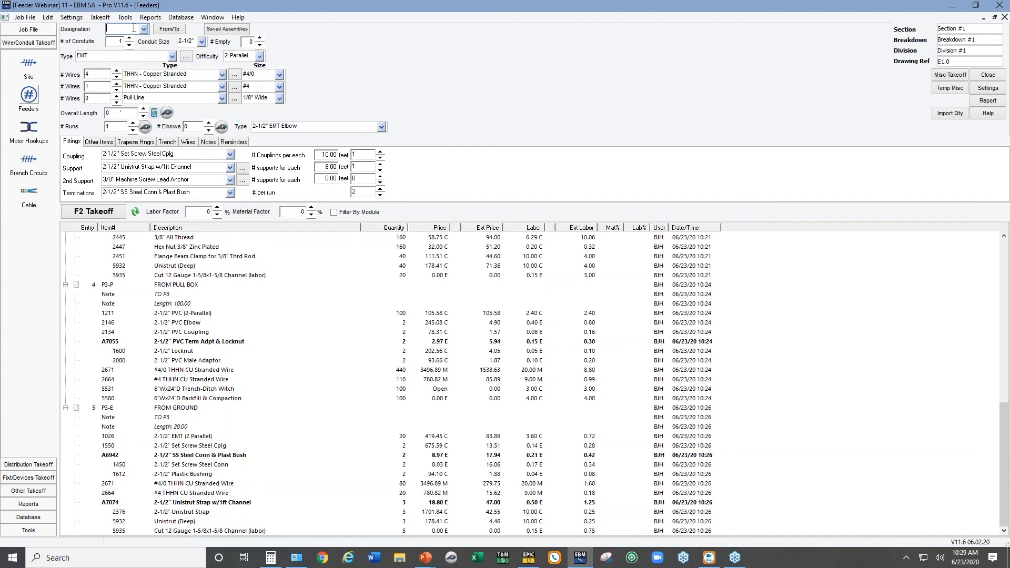
{"action": "type", "text": "M"}
{"action": "key", "text": "BackSpace"}
{"action": "key", "text": "BackSpace"}
{"action": "key", "text": "BackSpace"}
{"action": "left_click", "coordinate": [173, 32]}
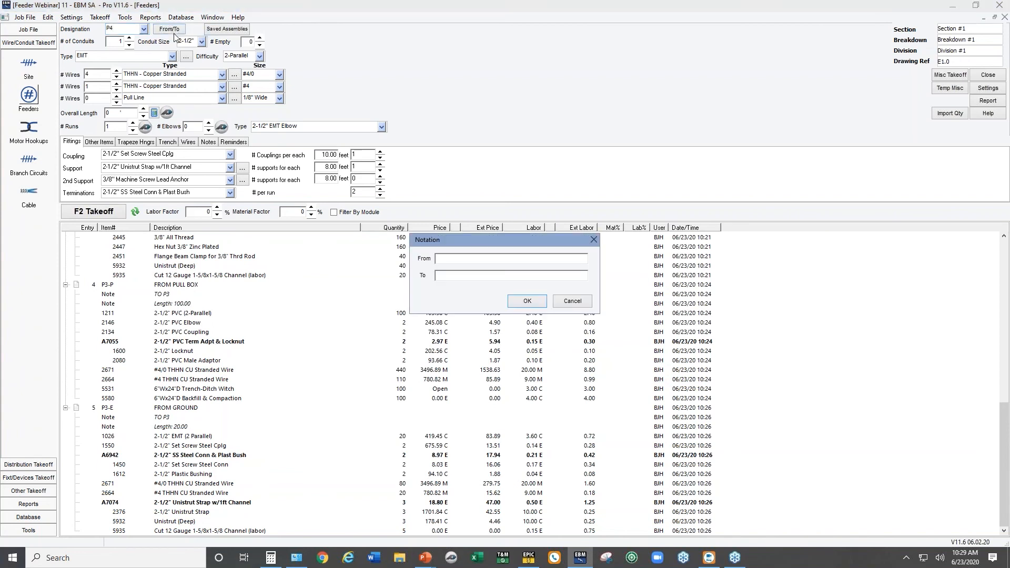
{"action": "type", "text": "MSB"}
{"action": "left_click", "coordinate": [527, 301]}
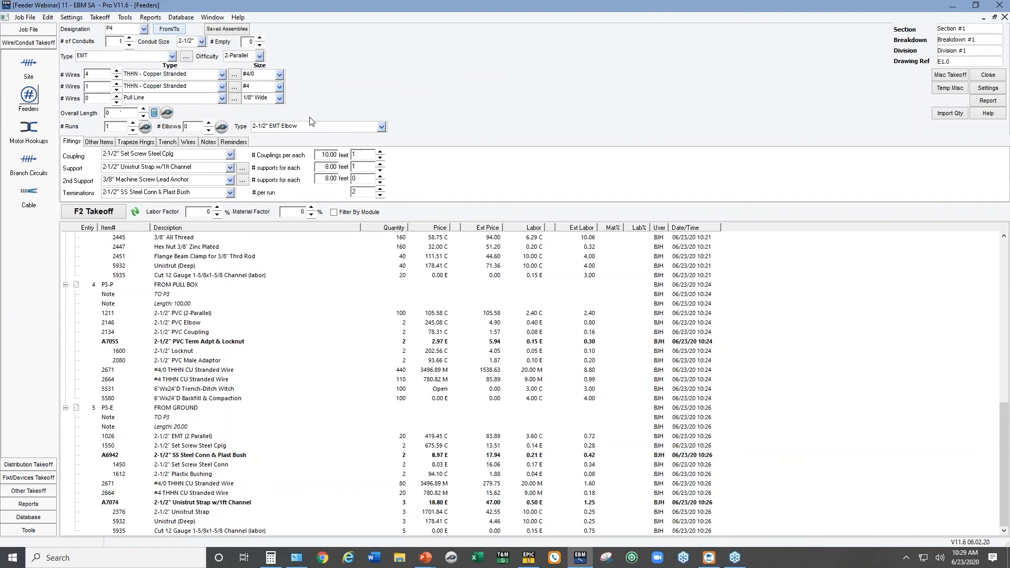
Set the P4 overall length to 100 feet with 3 elbows and its support to 2-1/2" Conduit Hanger w/2' Threaded Rod-Steel
{"action": "left_click", "coordinate": [120, 112]}
{"action": "type", "text": "100"}
{"action": "left_click", "coordinate": [208, 124]}
{"action": "left_click", "coordinate": [208, 124]}
{"action": "left_click", "coordinate": [209, 124]}
{"action": "left_click", "coordinate": [229, 168]}
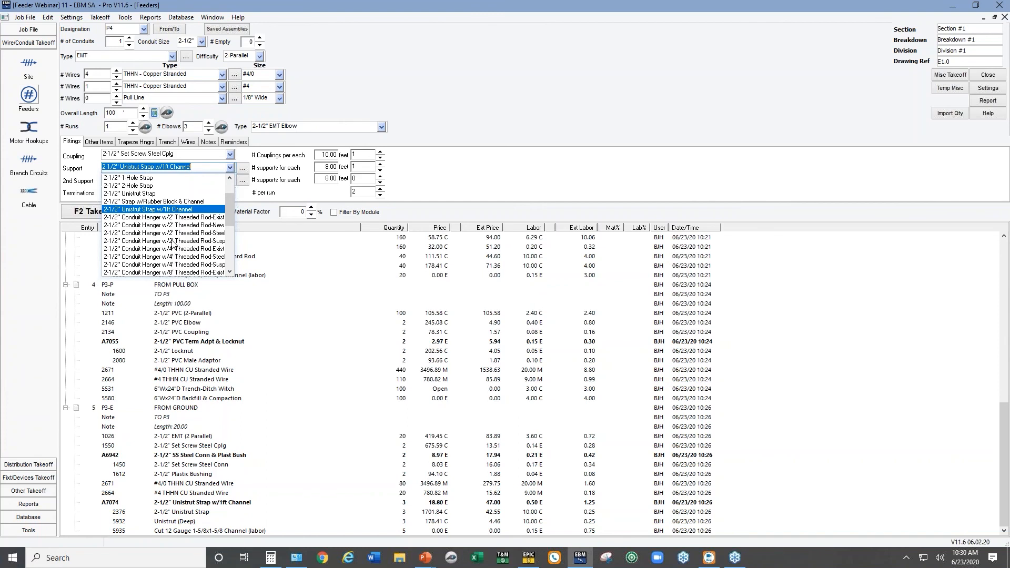
{"action": "left_click", "coordinate": [175, 233]}
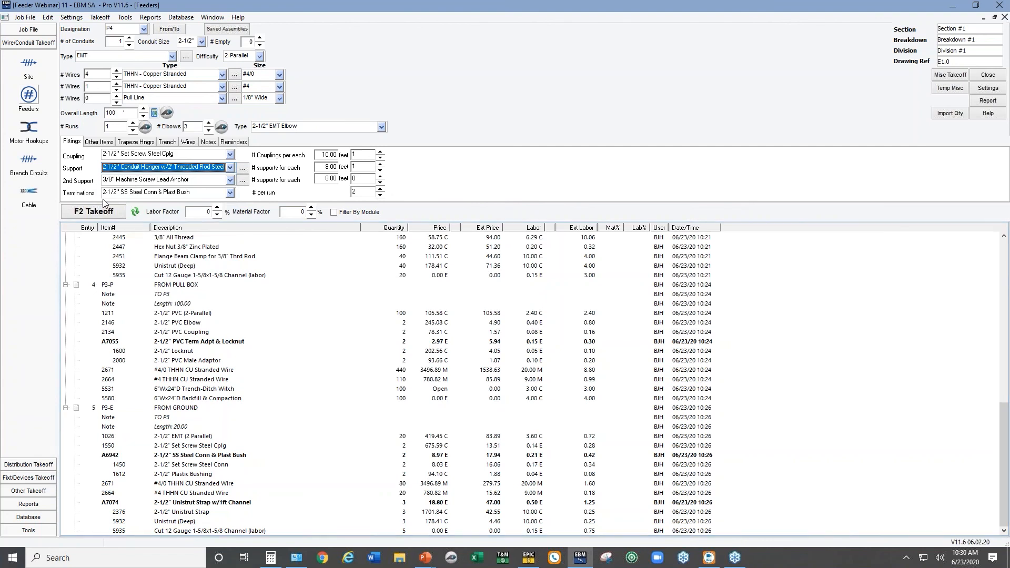
Add a quantity of 8 #3/0-4/0 Wire Termination Labor to the P4 feeder's other items
{"action": "left_click", "coordinate": [99, 141]}
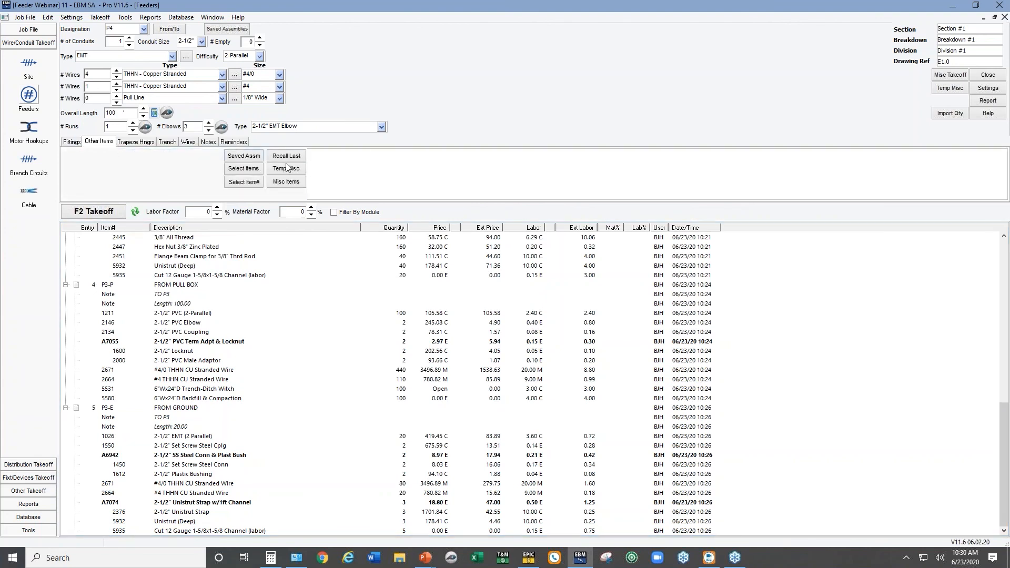
{"action": "left_click", "coordinate": [252, 171]}
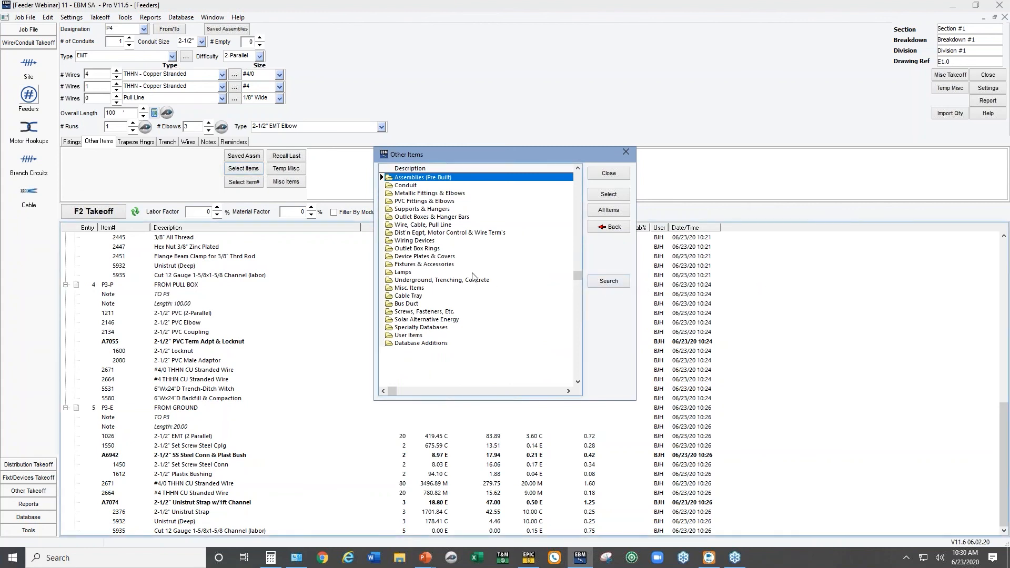
{"action": "double_click", "coordinate": [496, 234]}
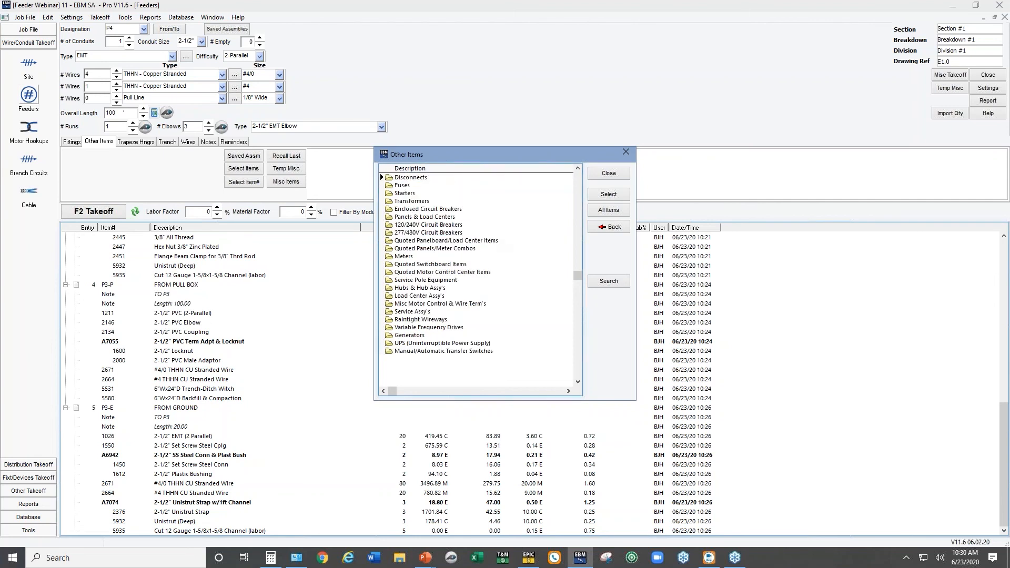
{"action": "left_click", "coordinate": [462, 305]}
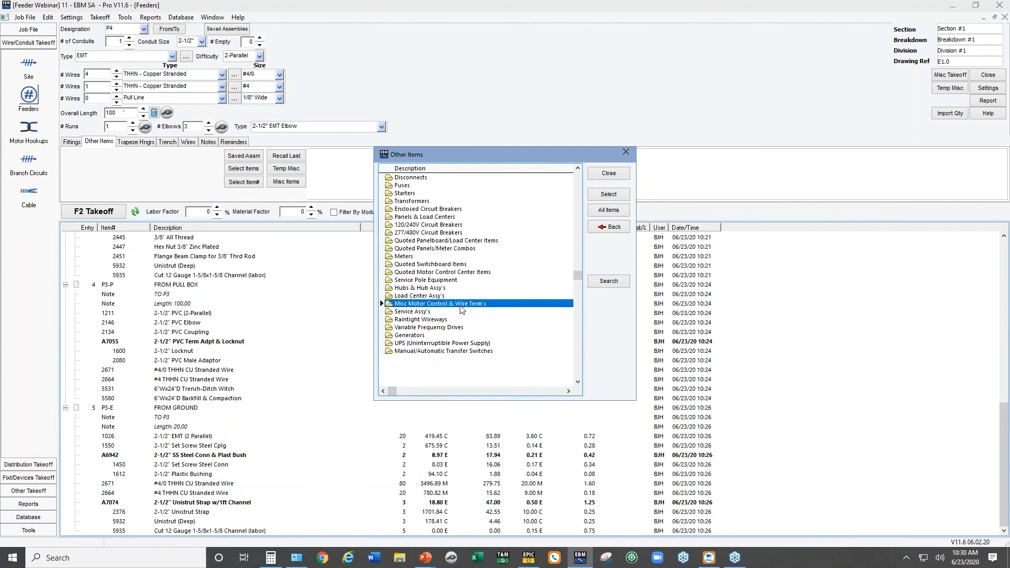
{"action": "double_click", "coordinate": [461, 305]}
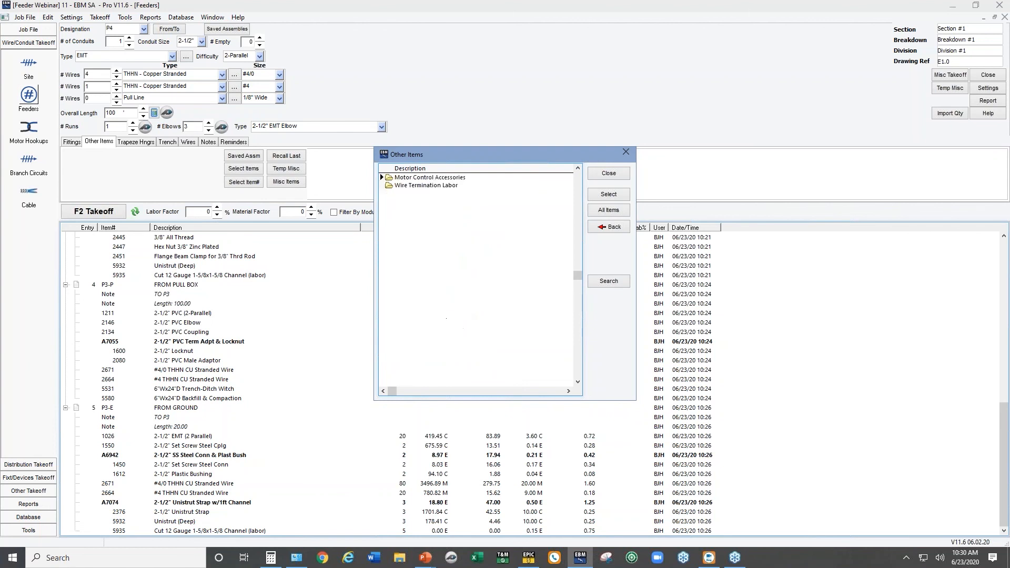
{"action": "double_click", "coordinate": [413, 188]}
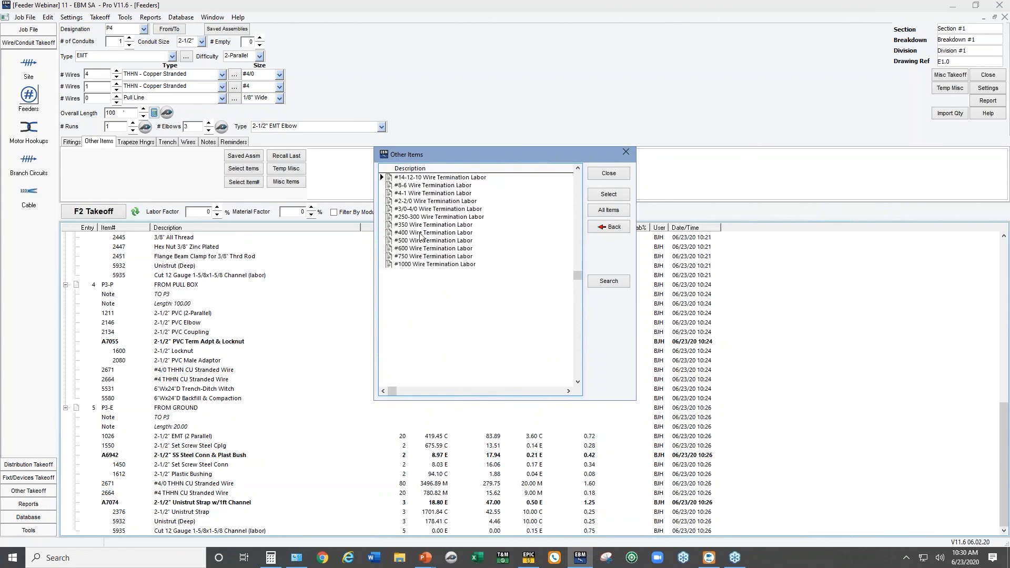
{"action": "left_click", "coordinate": [420, 210]}
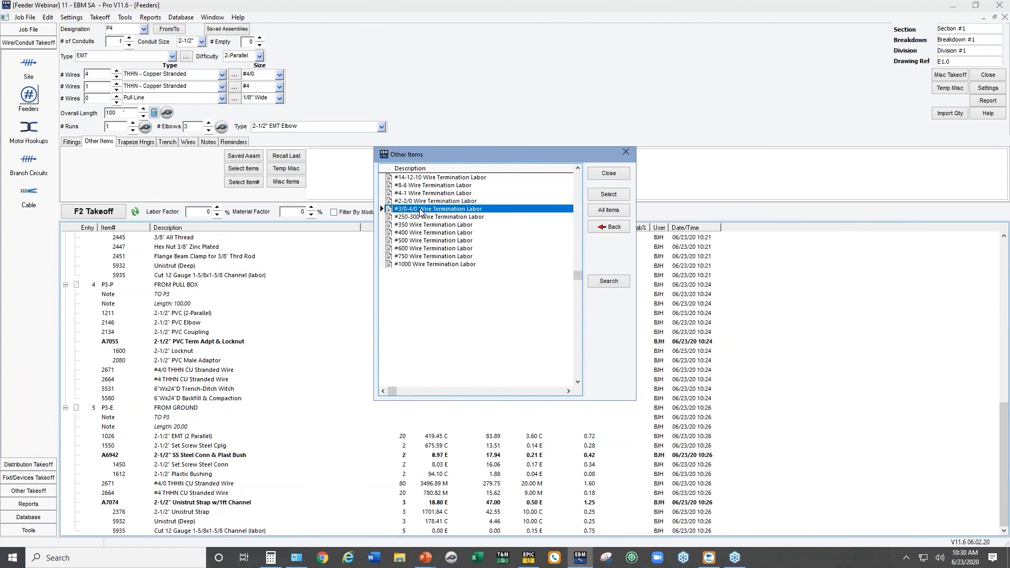
{"action": "double_click", "coordinate": [421, 210]}
{"action": "type", "text": "8"}
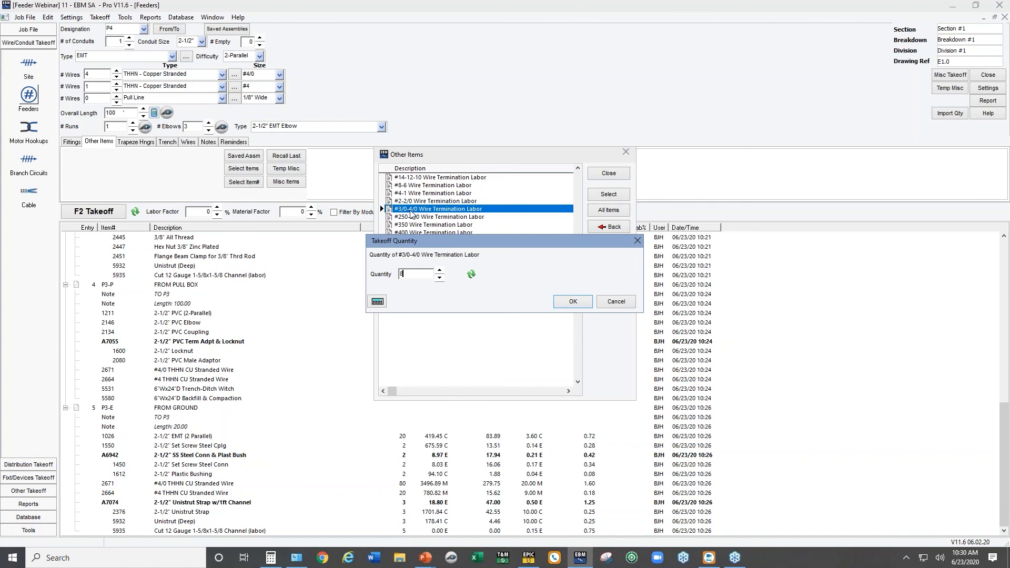
{"action": "left_click", "coordinate": [588, 301]}
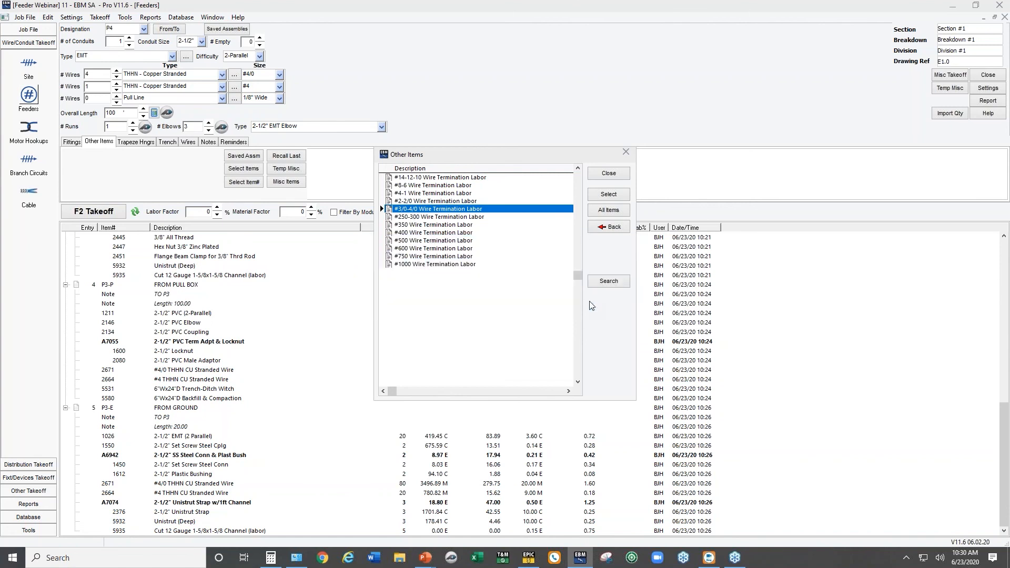